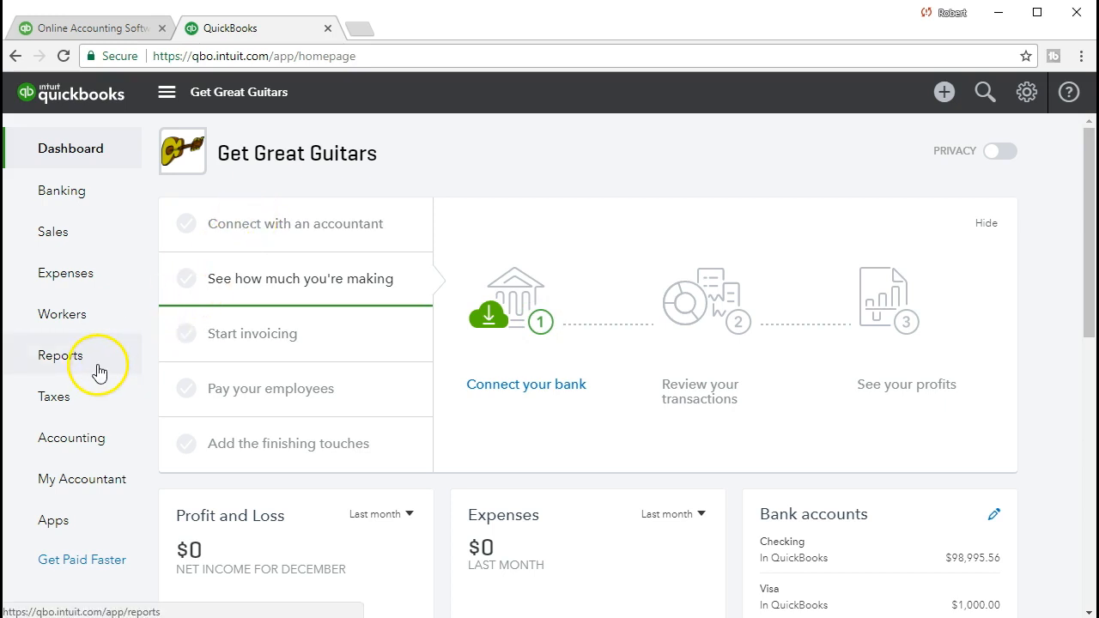
Run the Balance Sheet report for the period 01/01/2021 to 02/28/2021
click(99, 371)
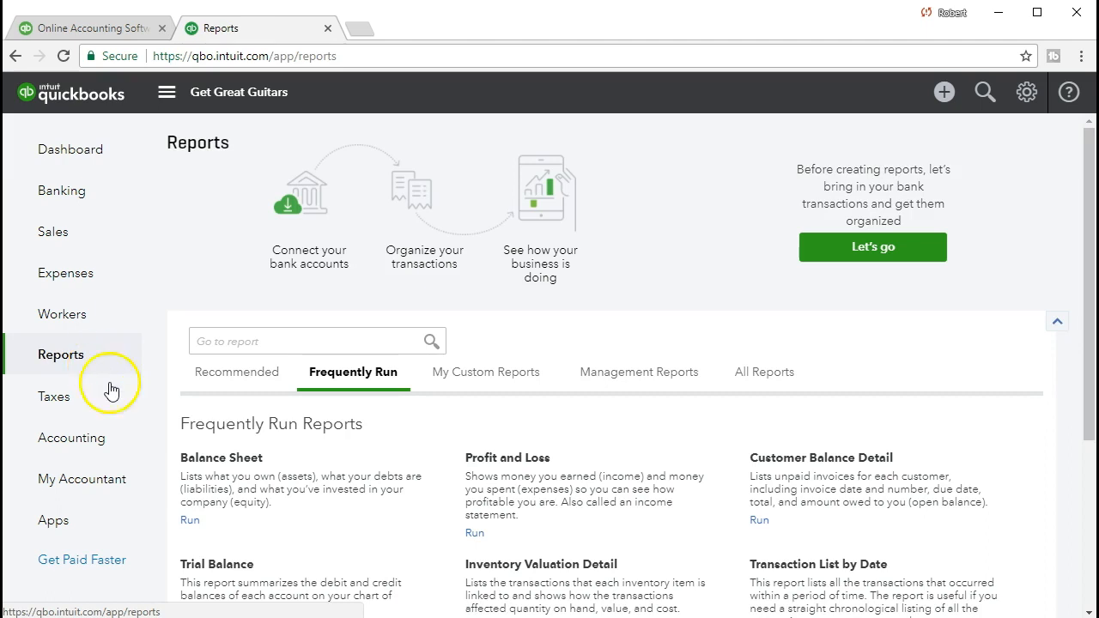
click(209, 468)
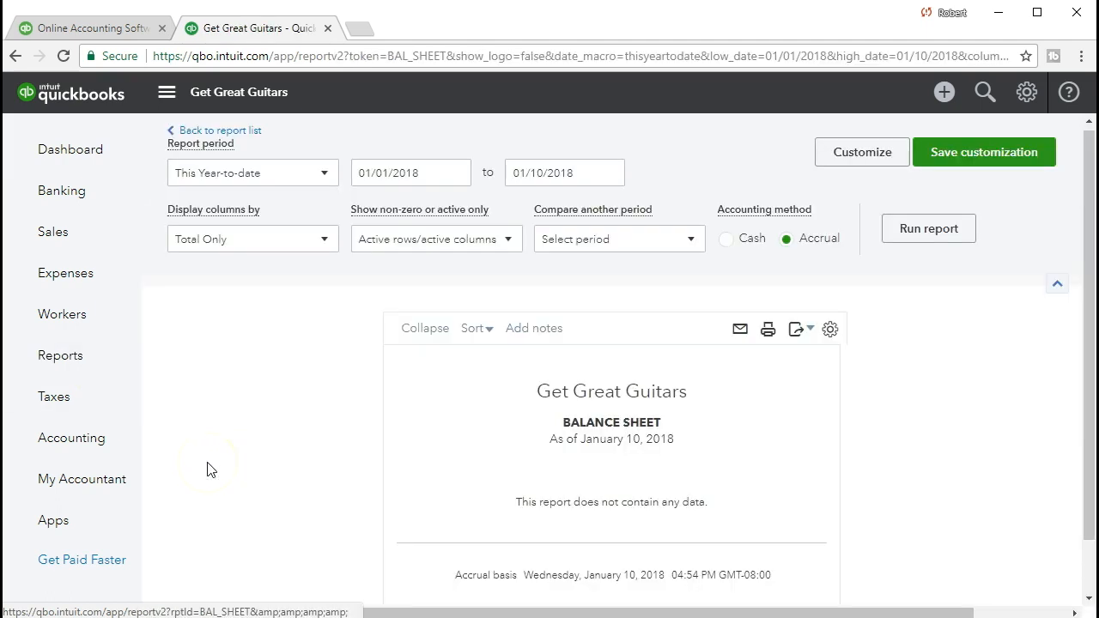
drag(429, 172, 300, 177)
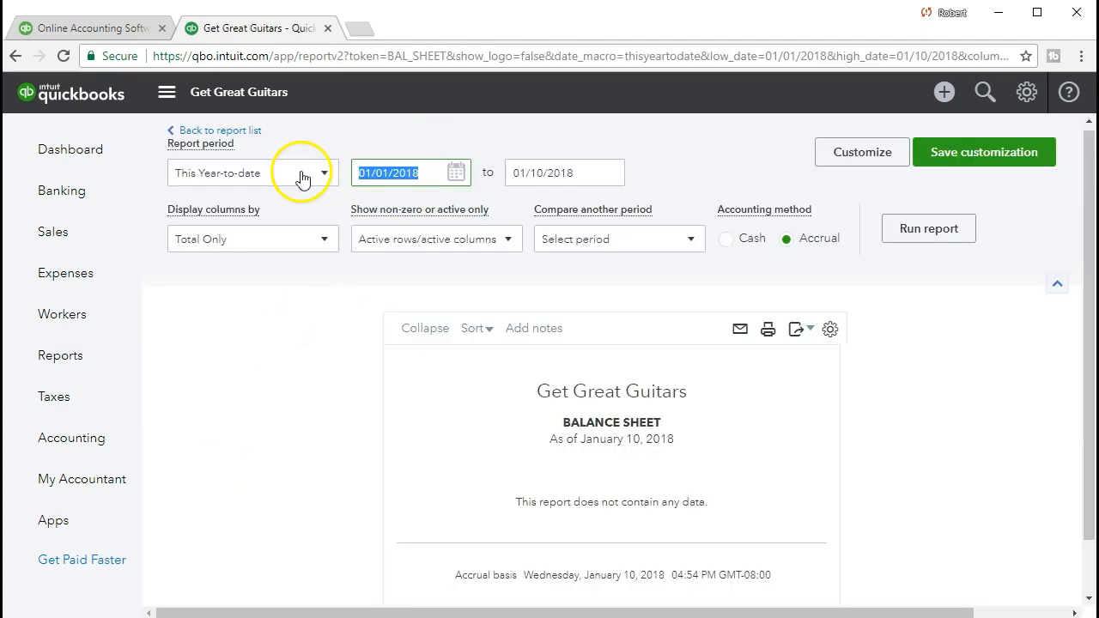
text(010121)
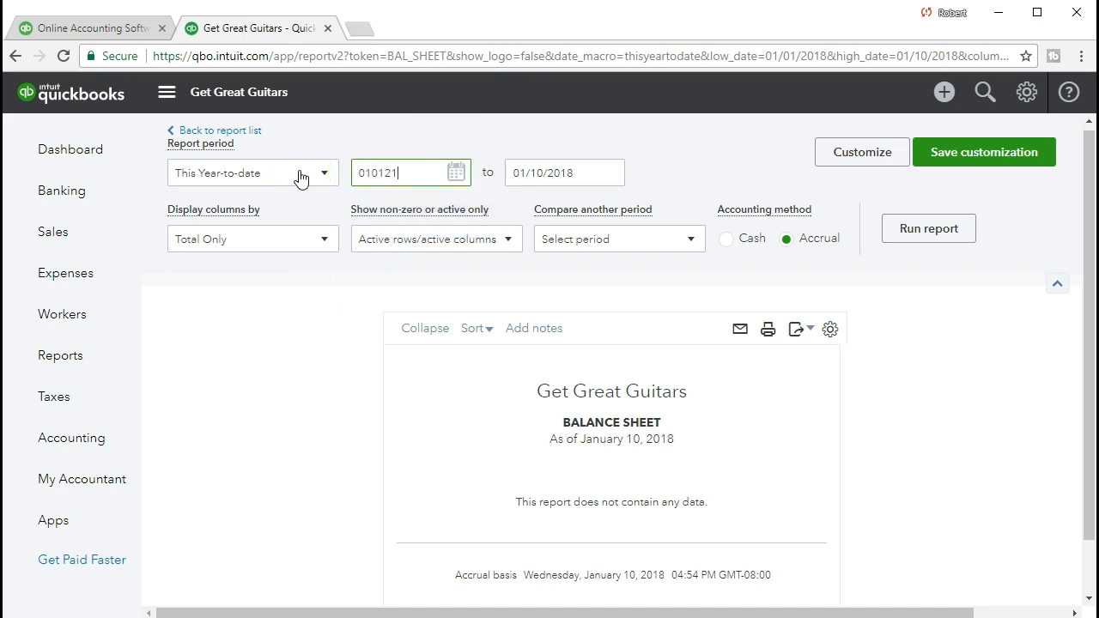
key(Tab)
text(022821)
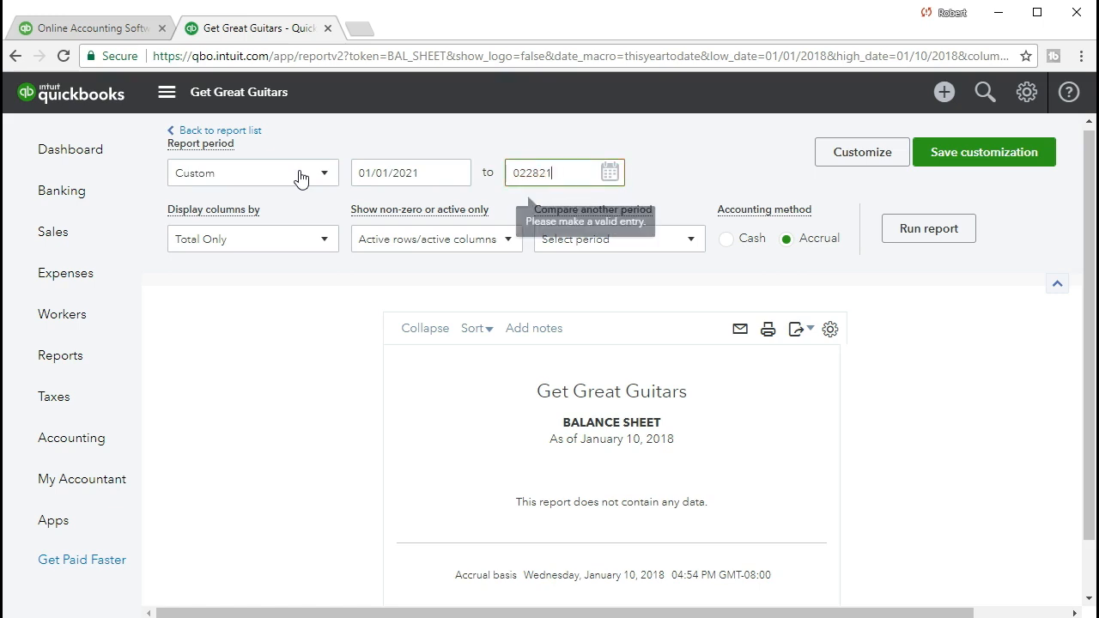
key(Tab)
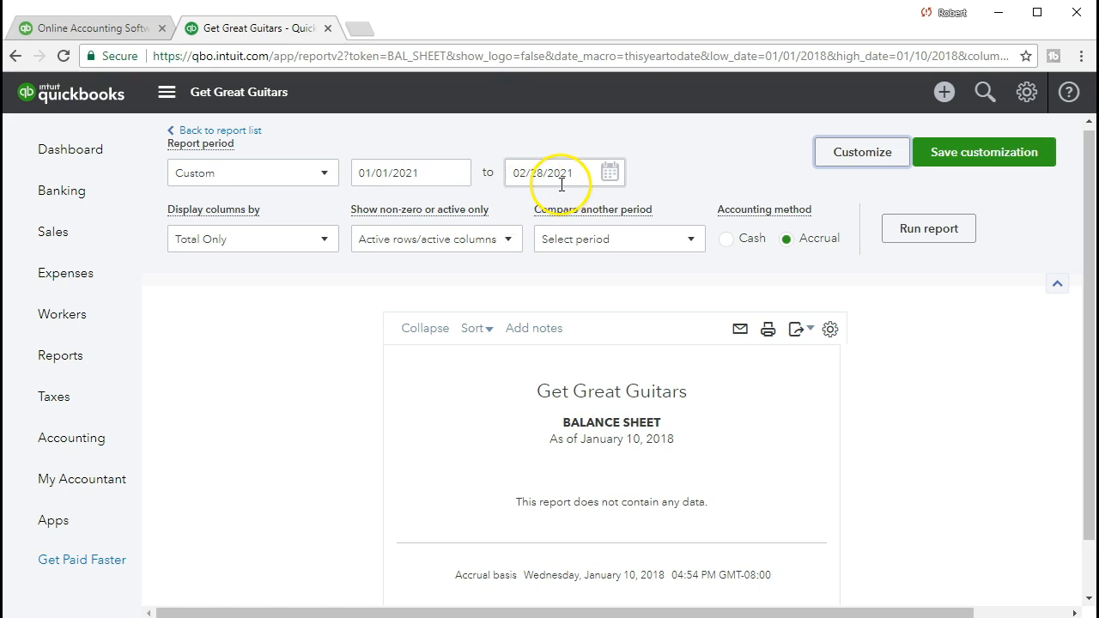
click(894, 238)
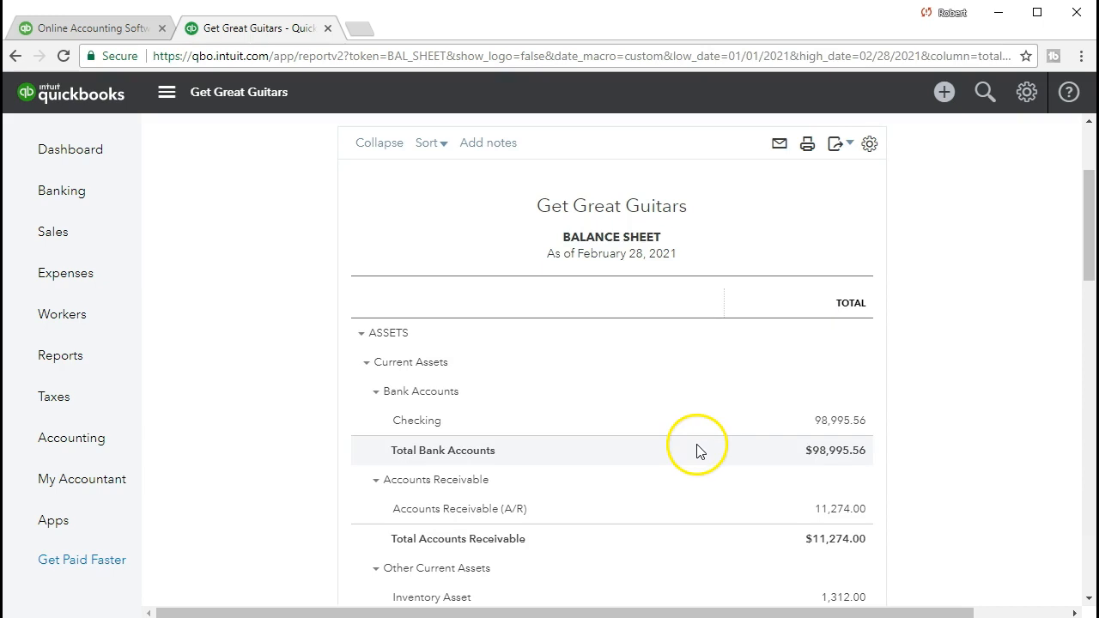
Open the transaction detail behind the Accounts Receivable (A/R) balance and look through its entries, including the adjusting entries
scroll(287, 473, up, 3)
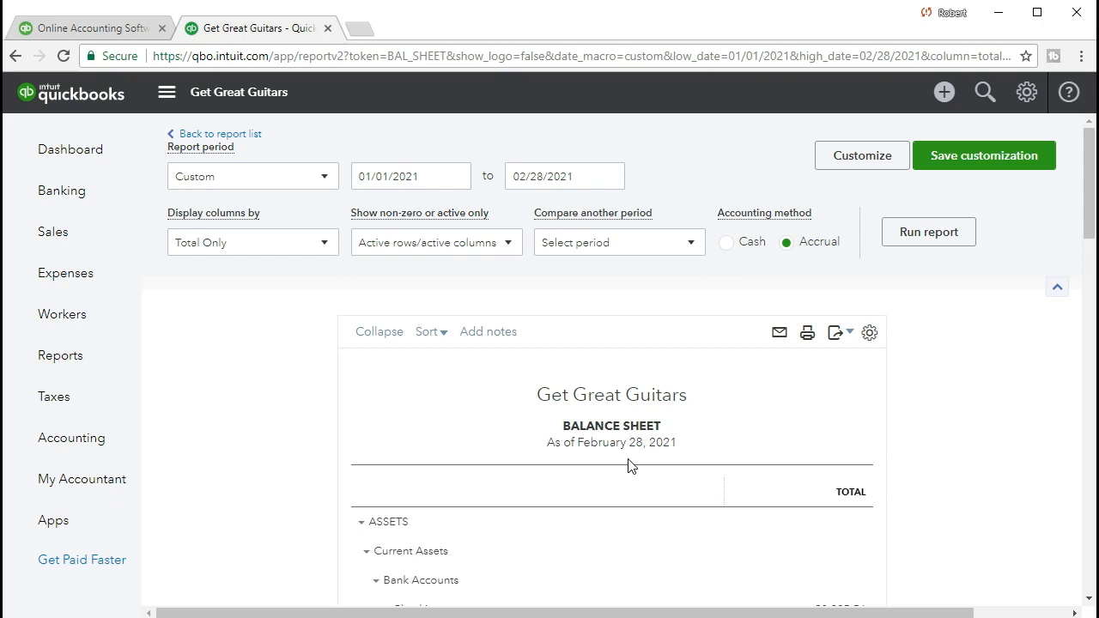
scroll(631, 465, down, 3)
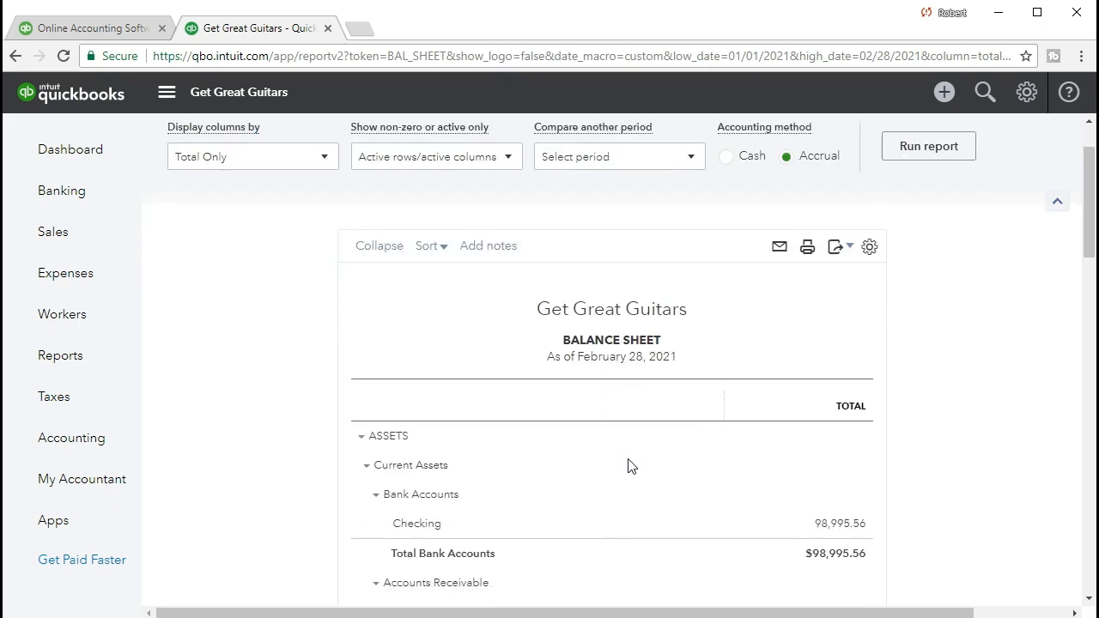
click(601, 461)
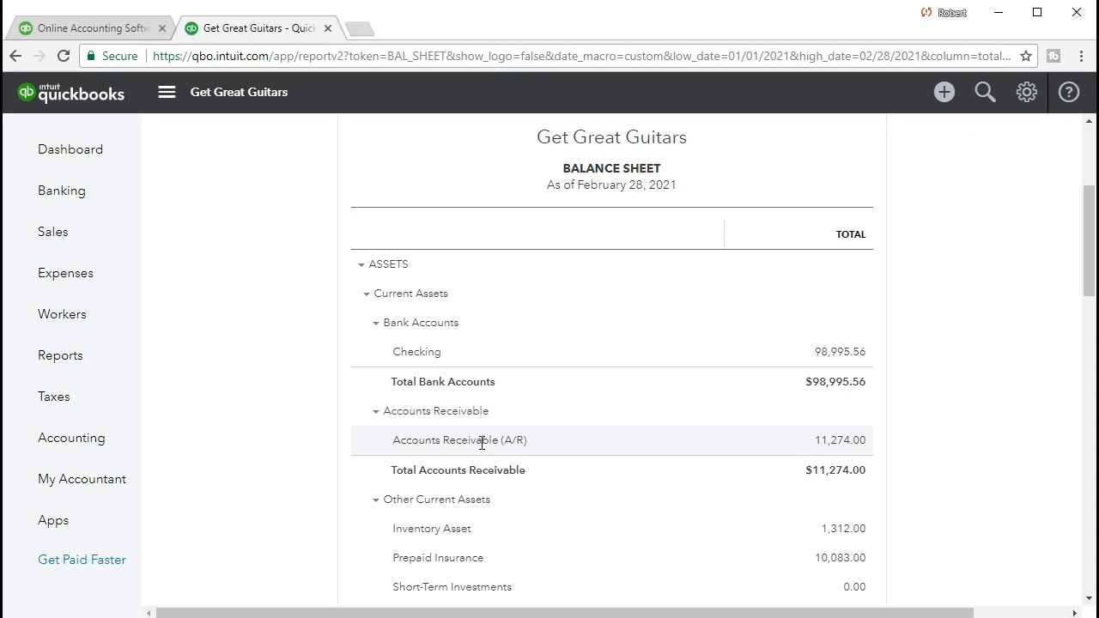
click(601, 213)
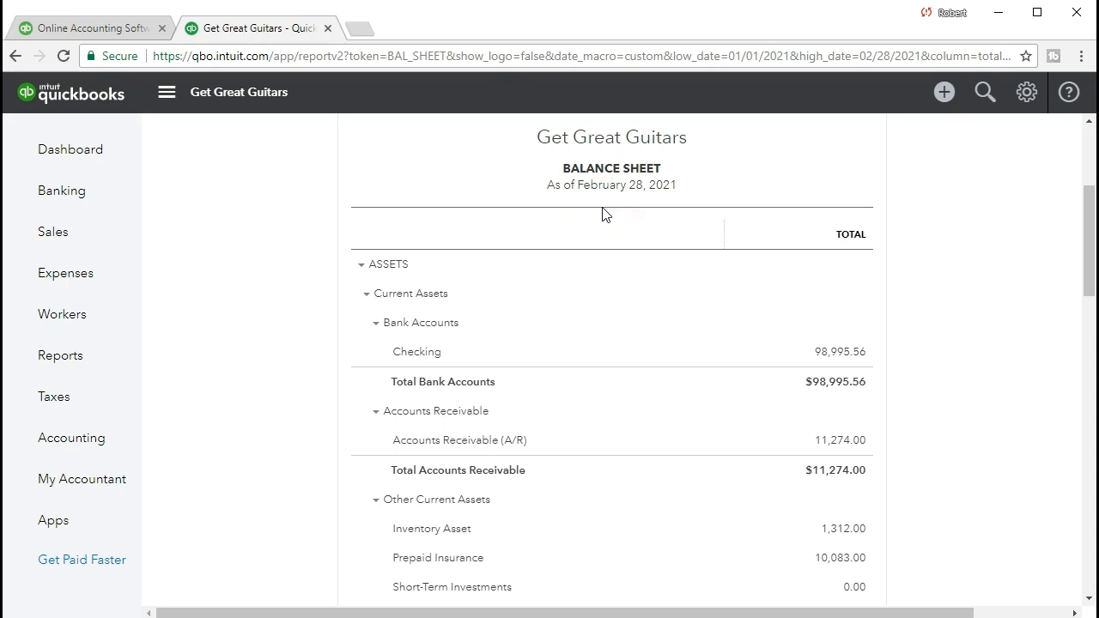
click(607, 208)
click(766, 443)
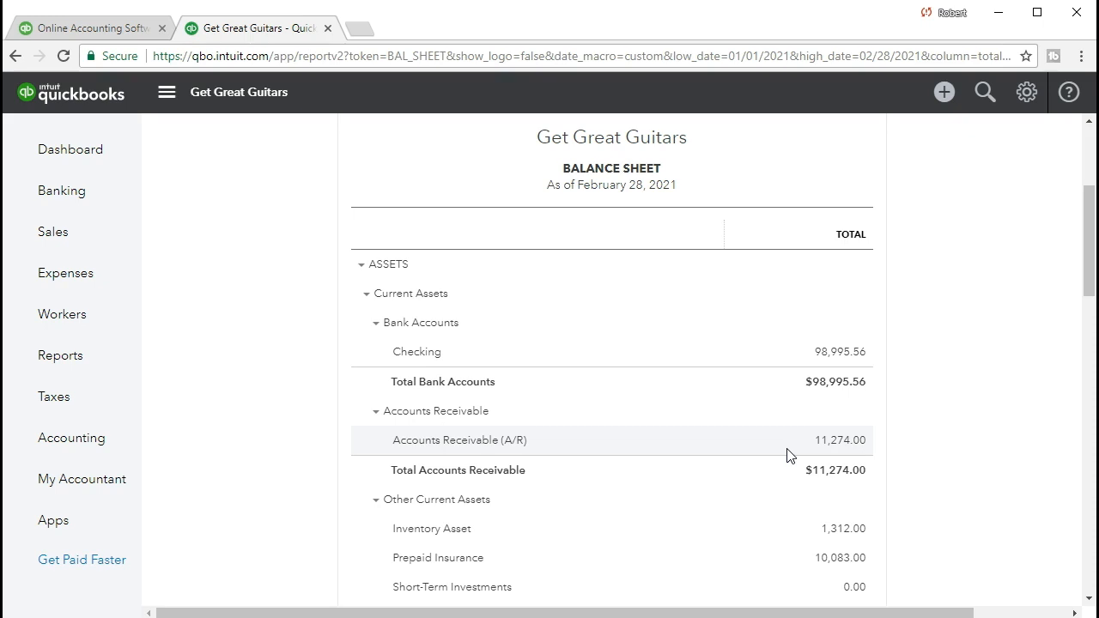
click(838, 446)
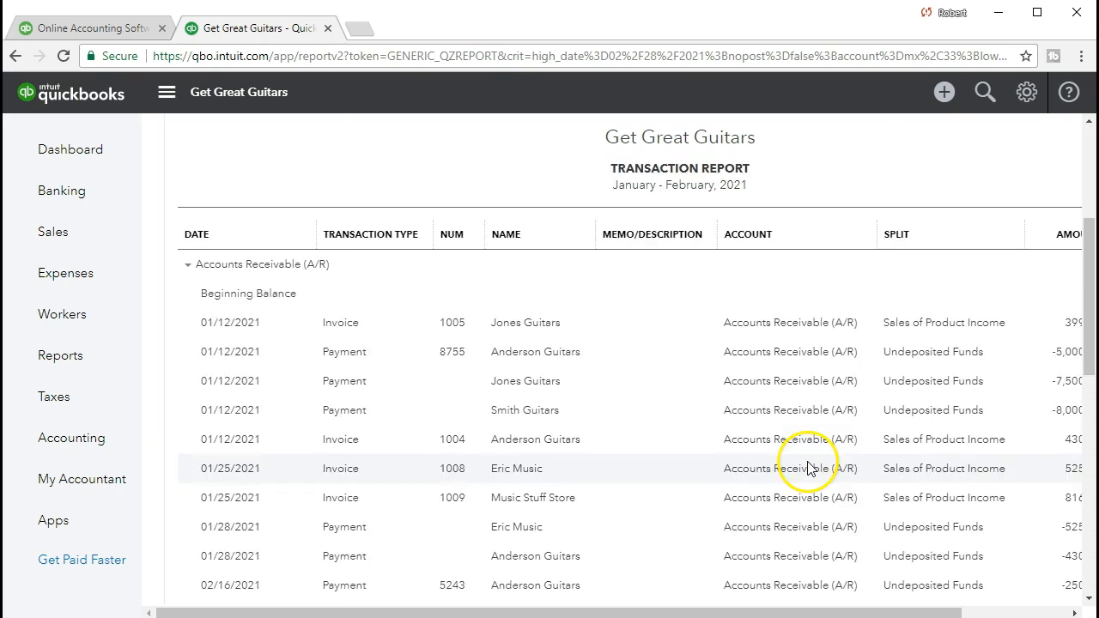
scroll(773, 468, down, 8)
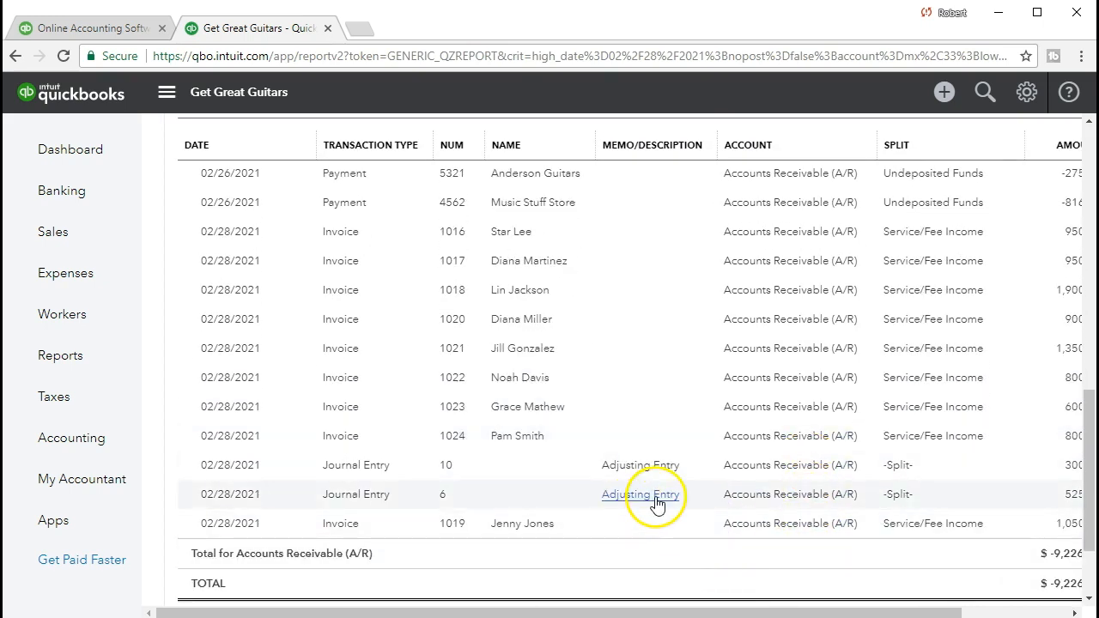
drag(706, 612, 744, 611)
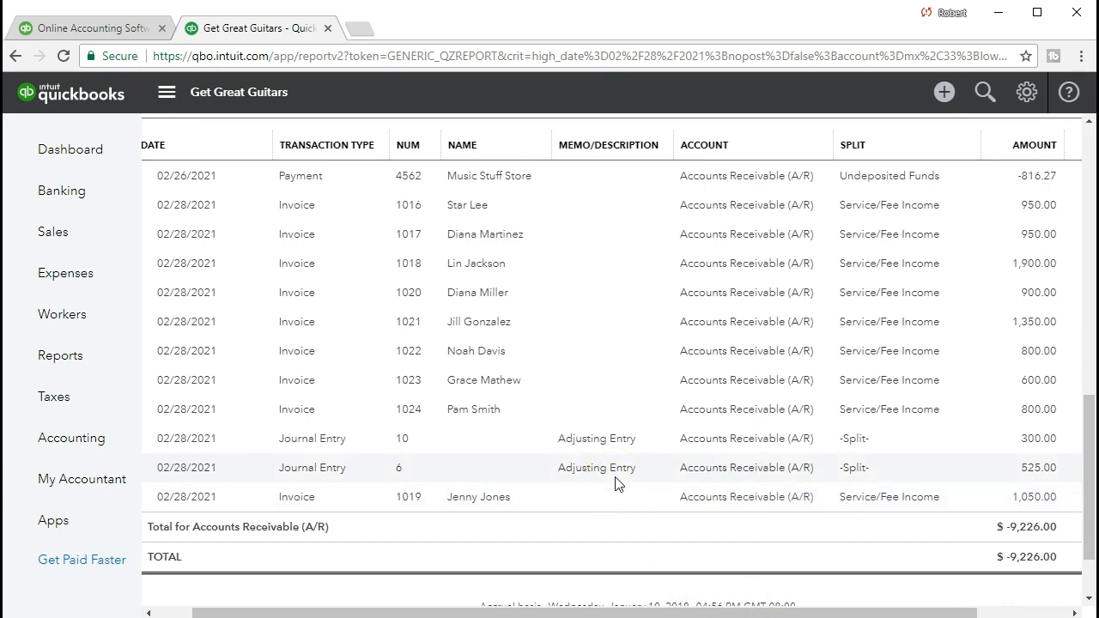
scroll(492, 515, up, 4)
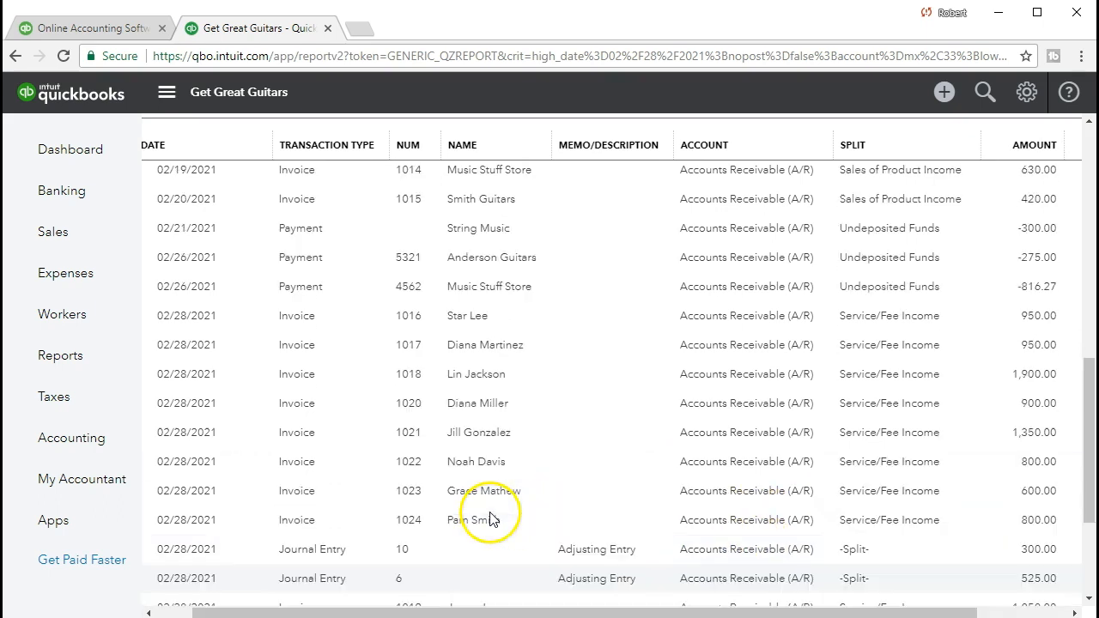
Extend the Accounts Receivable transaction report's end date to 03/11/2021 and rerun the report
scroll(491, 516, up, 6)
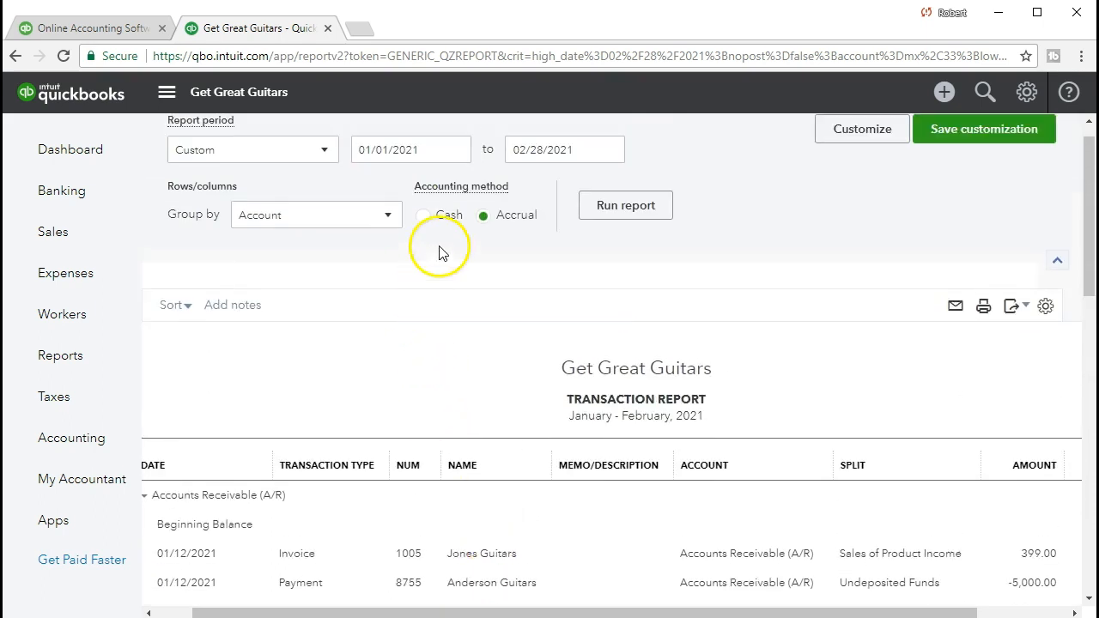
click(586, 152)
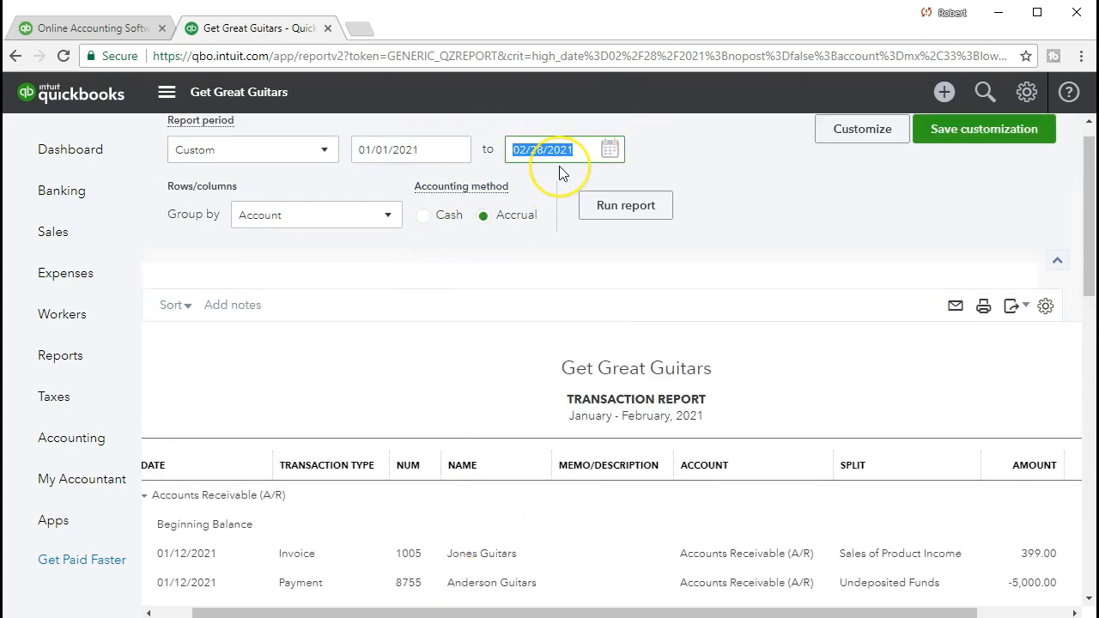
key(plus)
key(plus)
key(plus)
key(plus)
key(plus)
key(plus)
key(plus)
key(plus)
key(plus)
key(plus)
key(plus)
click(645, 225)
Compare the report's last entries, then open adjusting journal entry 6 to review its accounts and amounts, and close it
scroll(659, 232, down, 15)
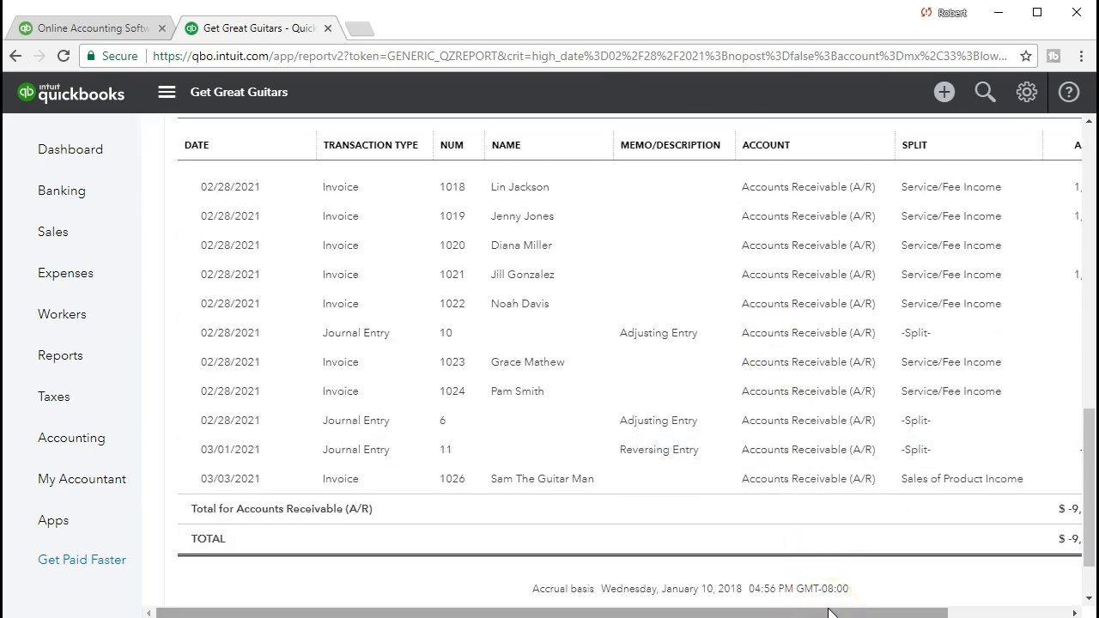
drag(828, 612, 944, 607)
click(977, 479)
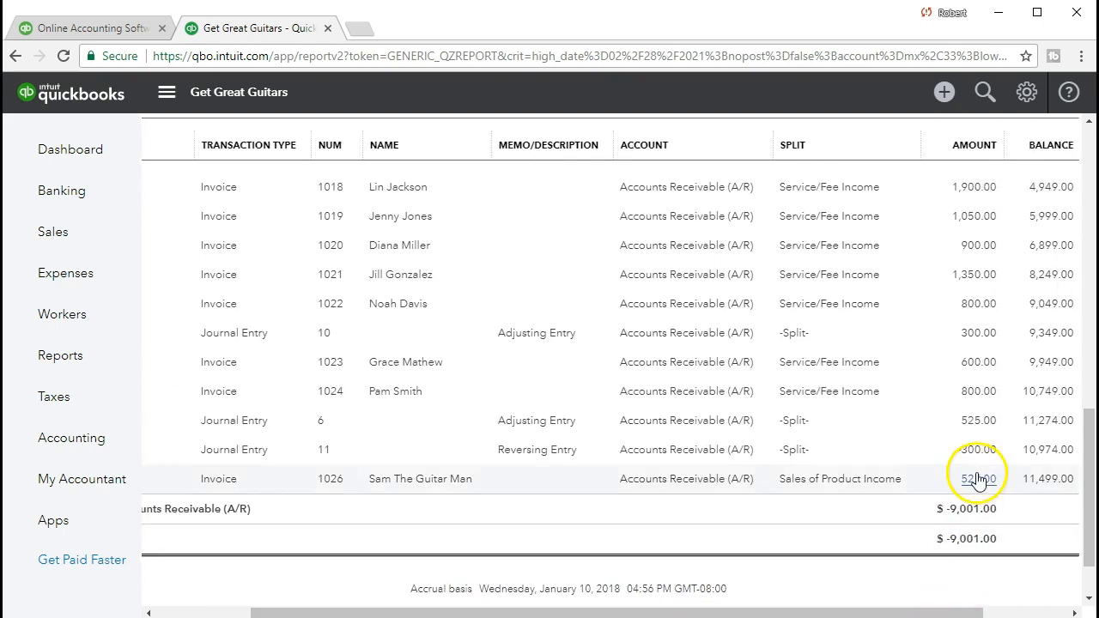
drag(908, 606, 255, 525)
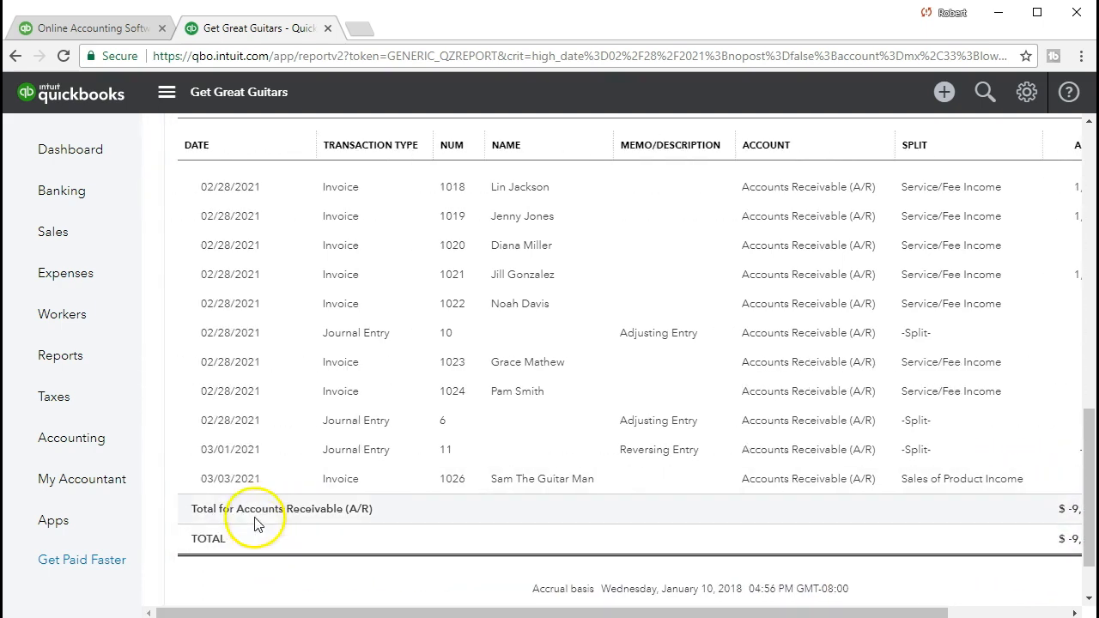
drag(777, 609, 875, 611)
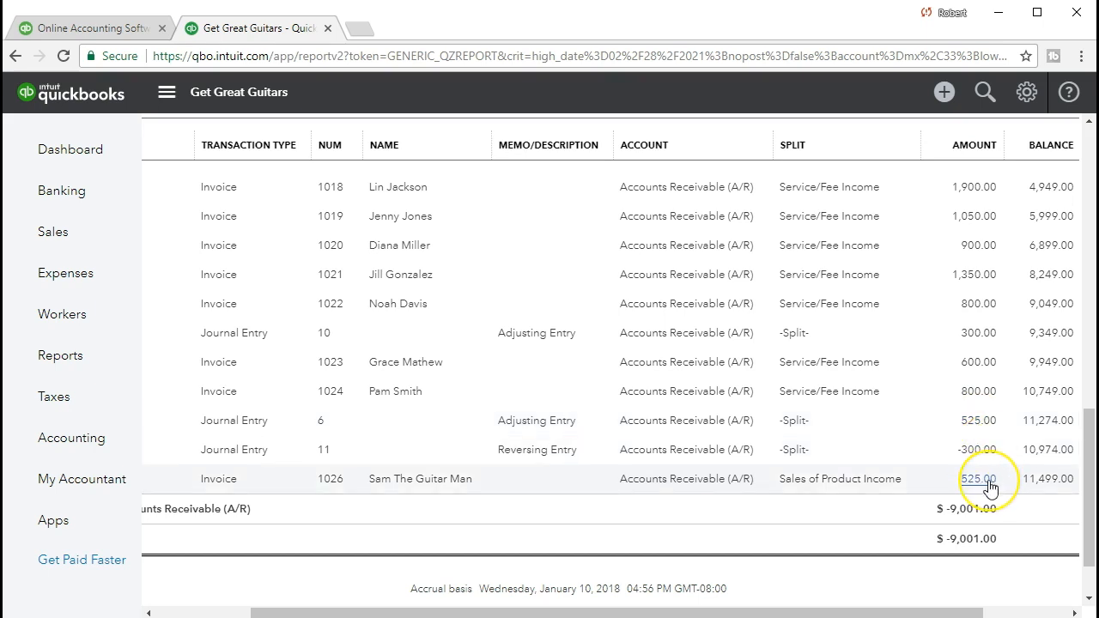
click(978, 421)
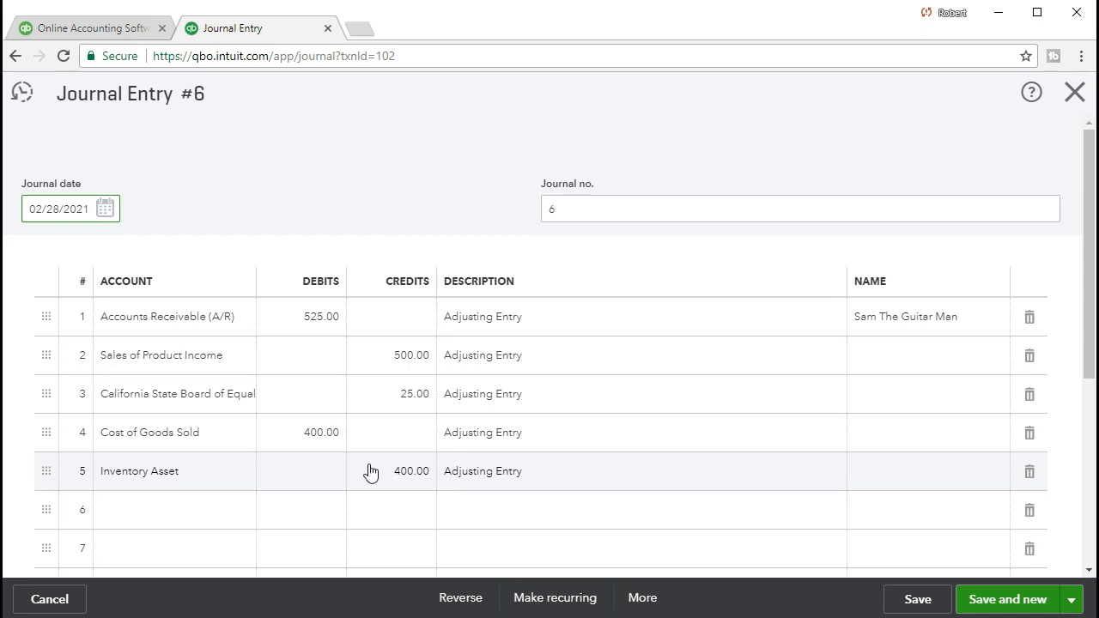
click(1076, 94)
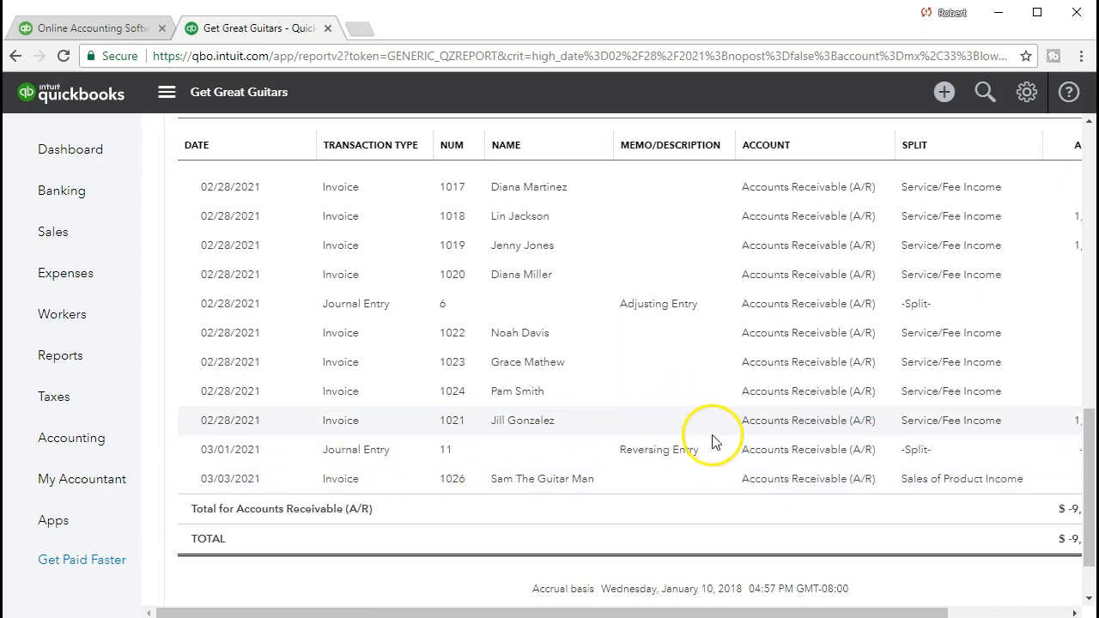
Examine the dates and amounts of adjusting entry 6 and the March invoice 1026 in the transaction report
scroll(970, 605, right, 3)
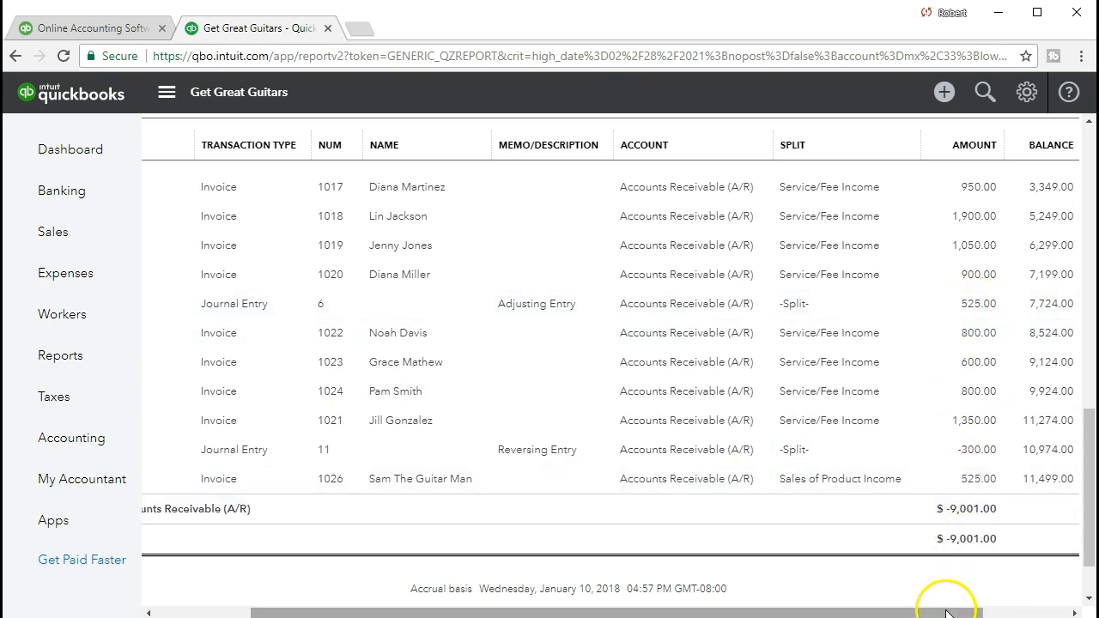
drag(947, 612, 854, 612)
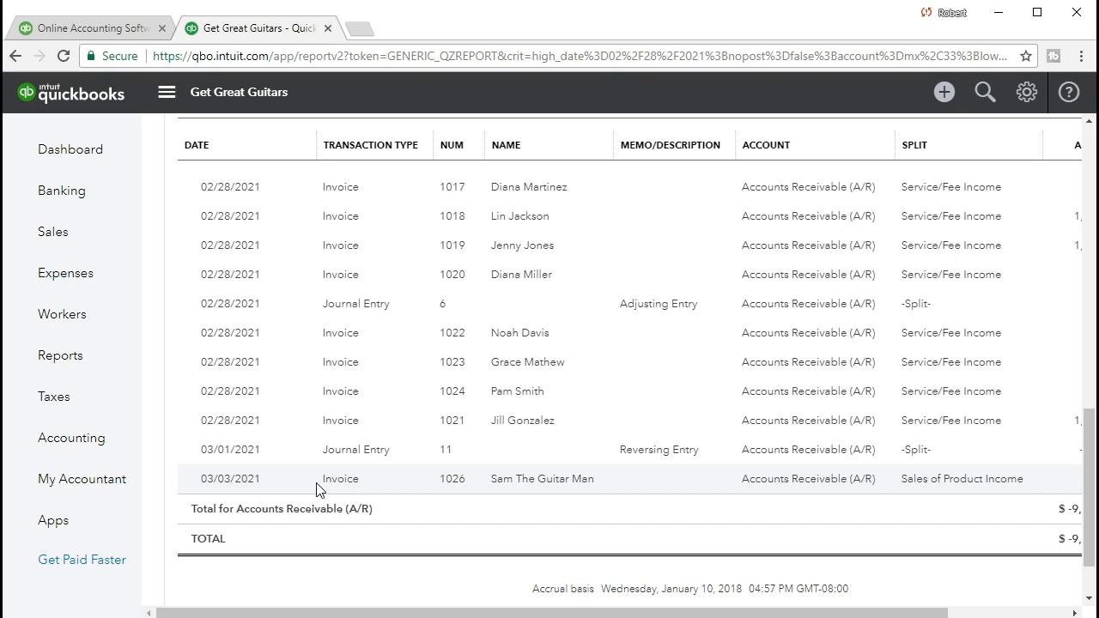
click(343, 484)
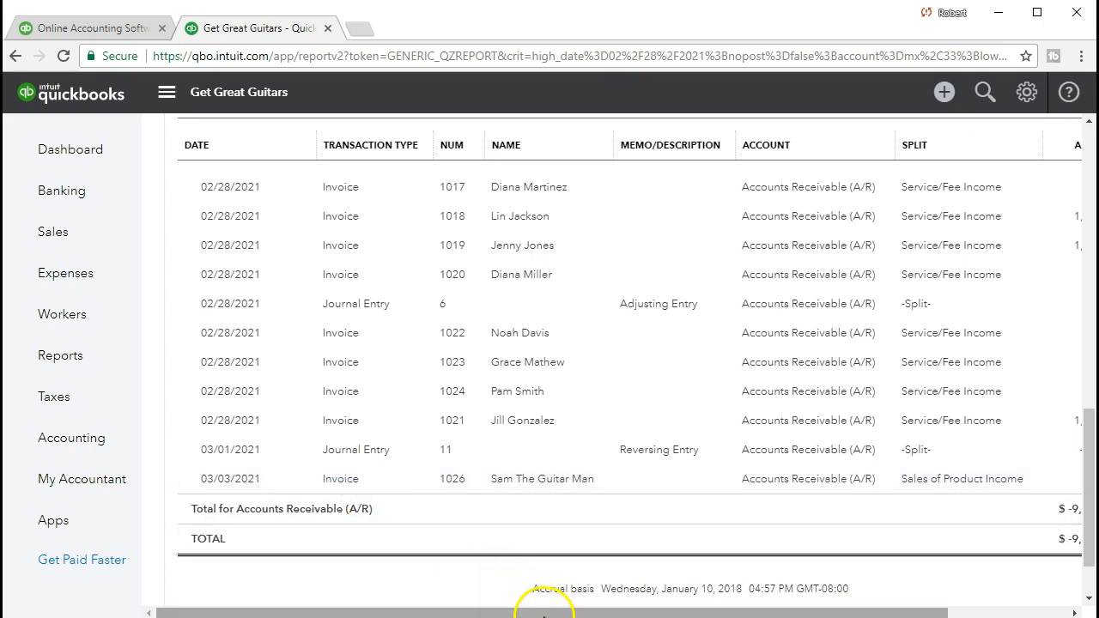
drag(527, 613, 595, 612)
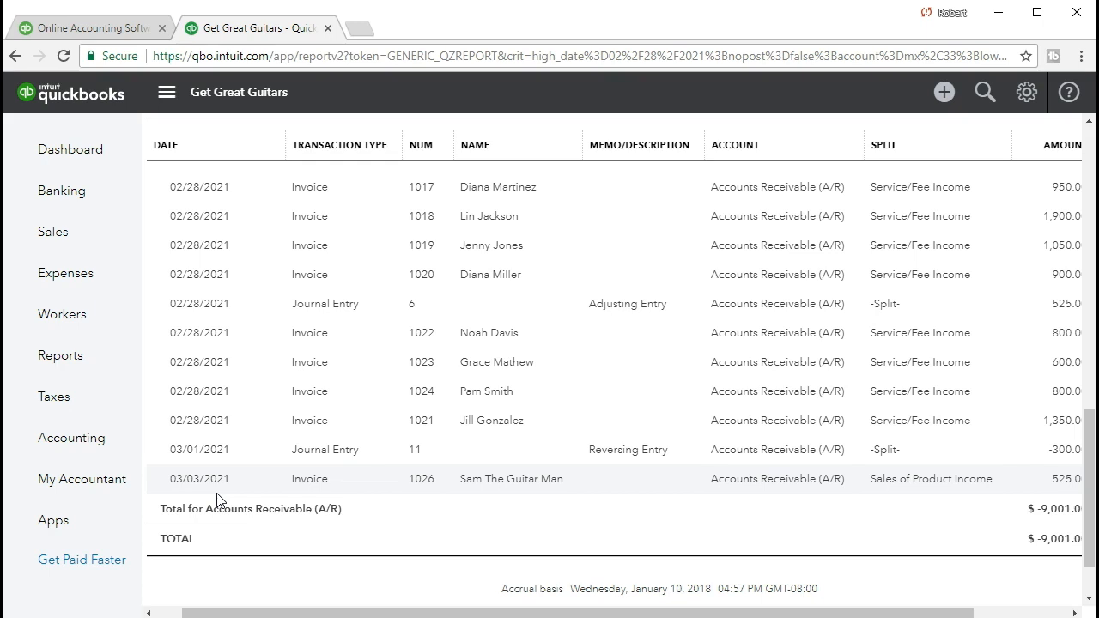
Return to the report list and open the Profit and Loss report
scroll(217, 499, up, 15)
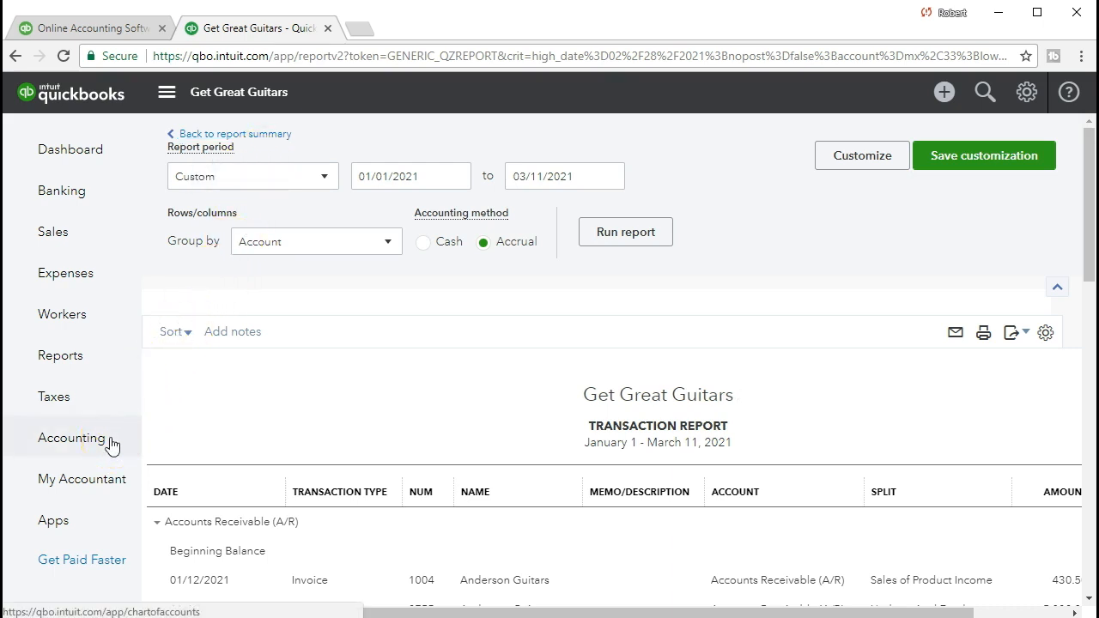
click(86, 356)
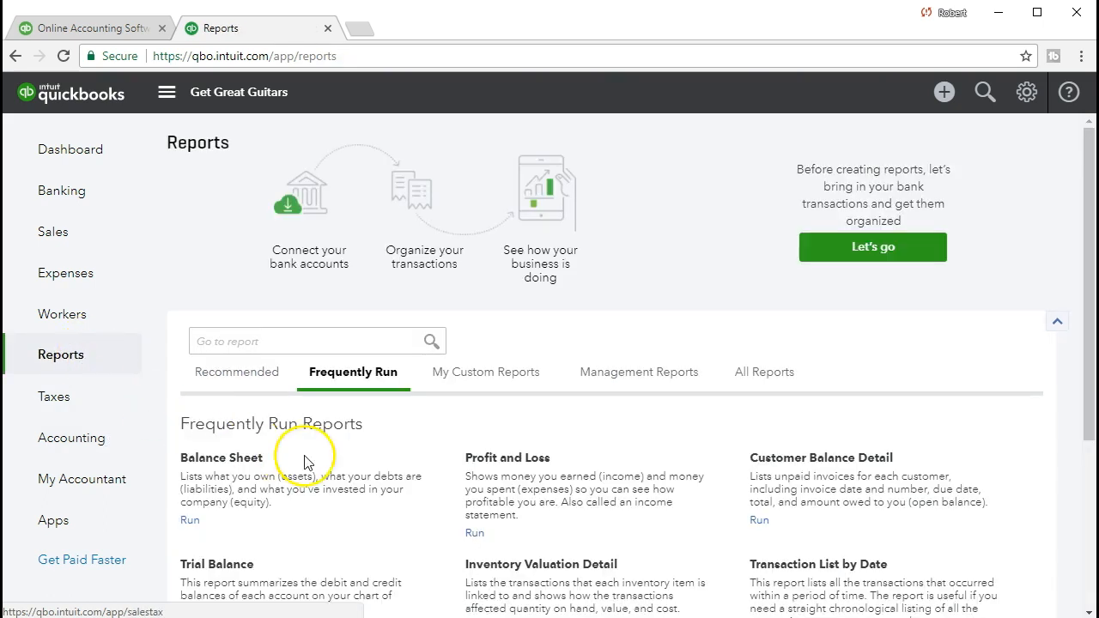
click(491, 472)
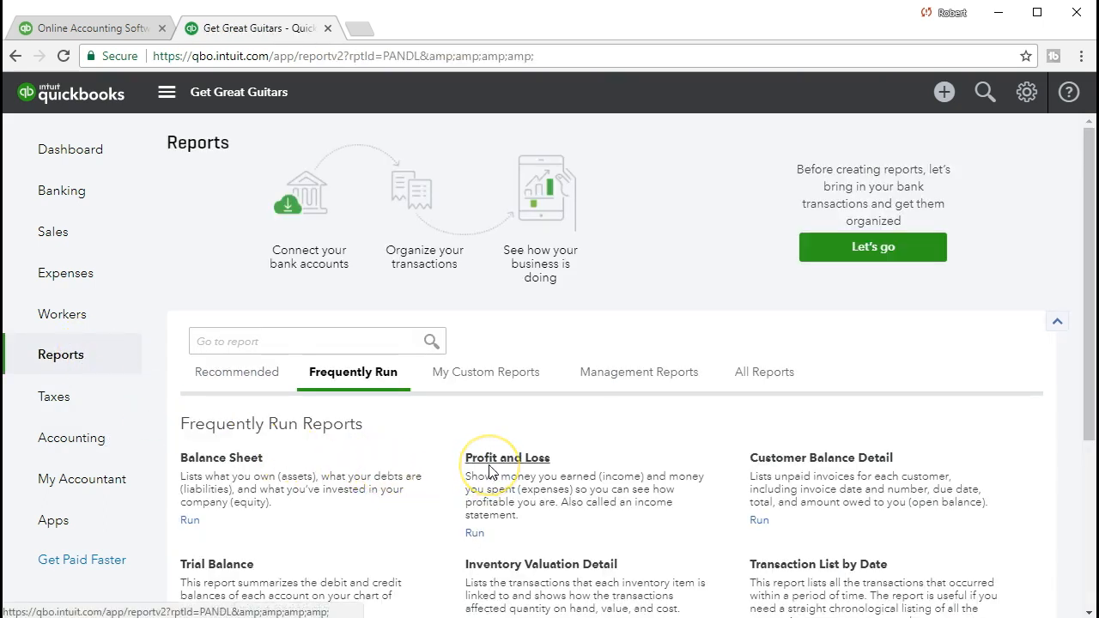
drag(428, 173, 319, 163)
text(0)
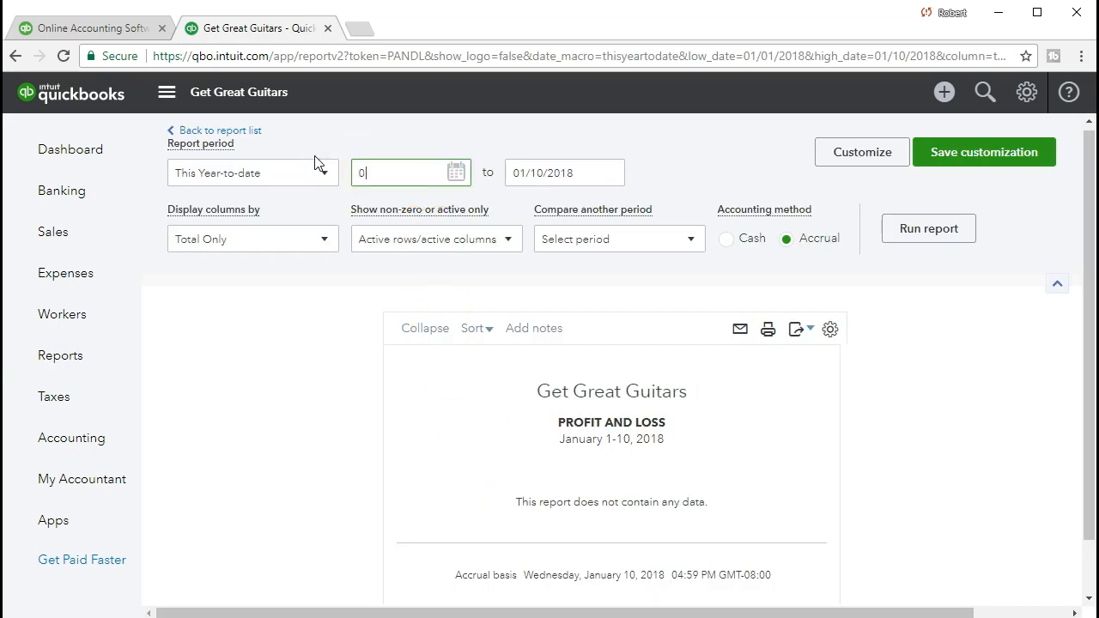
text(2/02/2028)
key(Tab)
text(0)
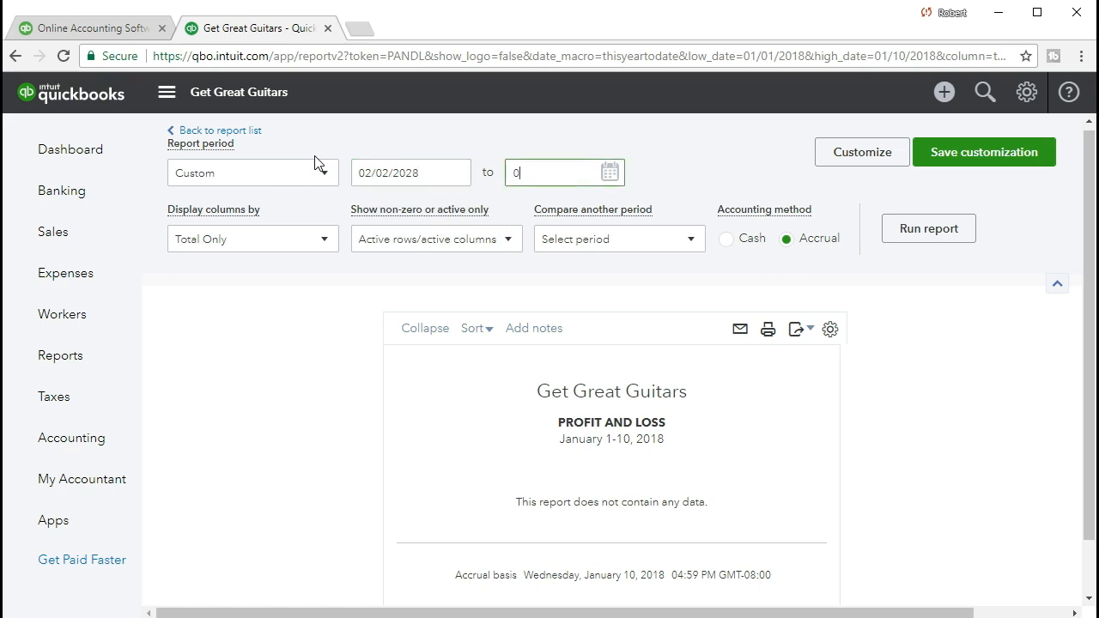
Set the Profit and Loss report period to 02/01/2021 through 02/28/2021 and run the report
click(439, 175)
triple_click(437, 174)
key(BackSpace)
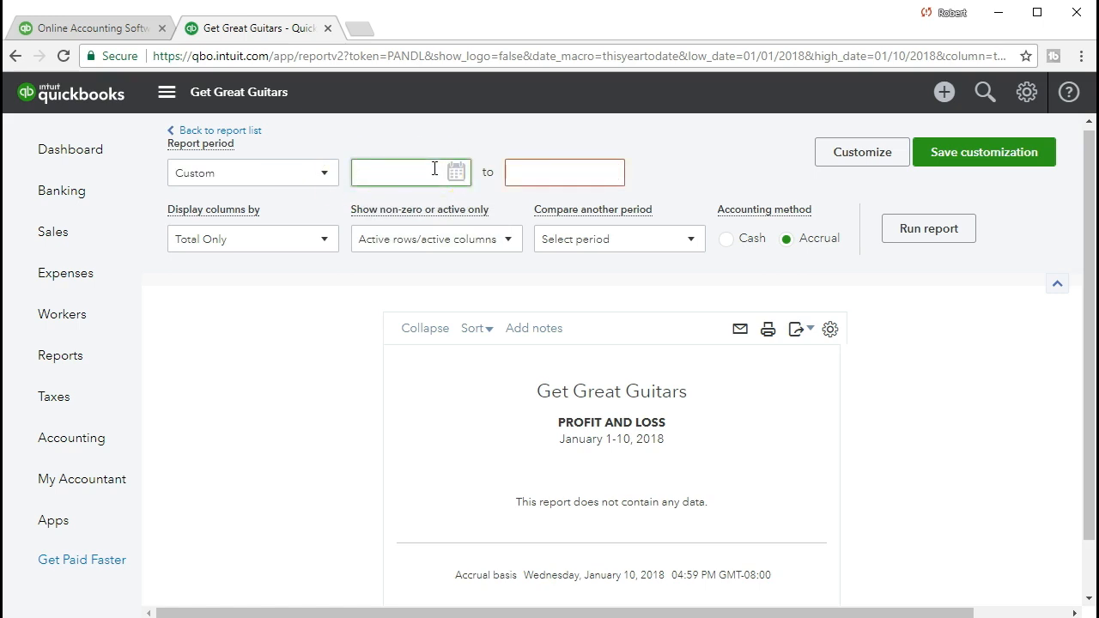
text(1)
key(BackSpace)
text(02/01/2021)
key(Tab)
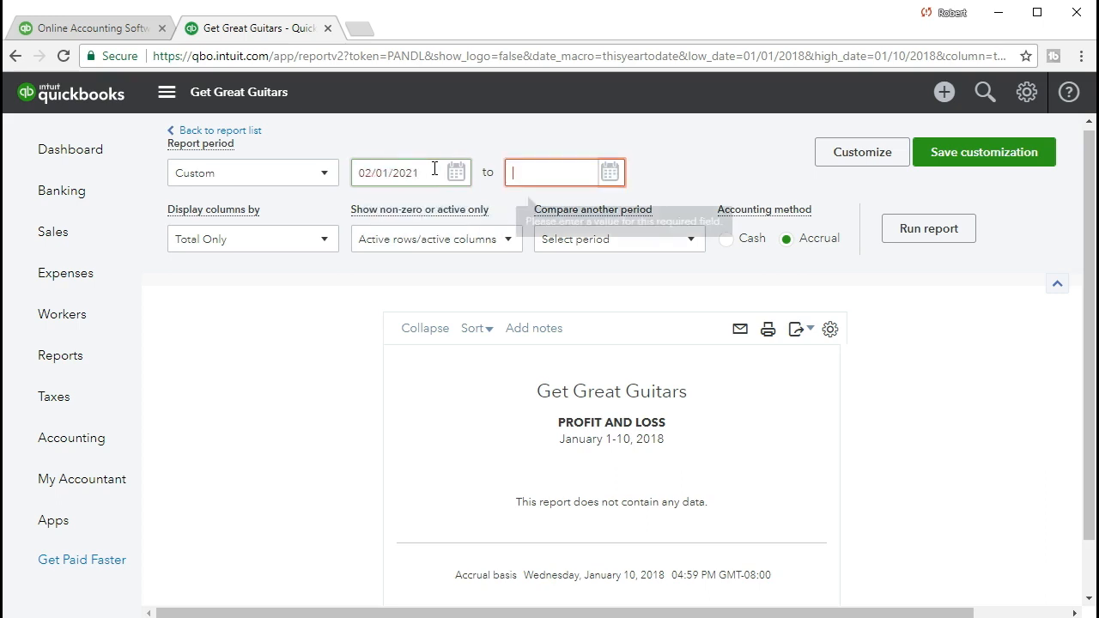
text(02/28/2021)
key(Tab)
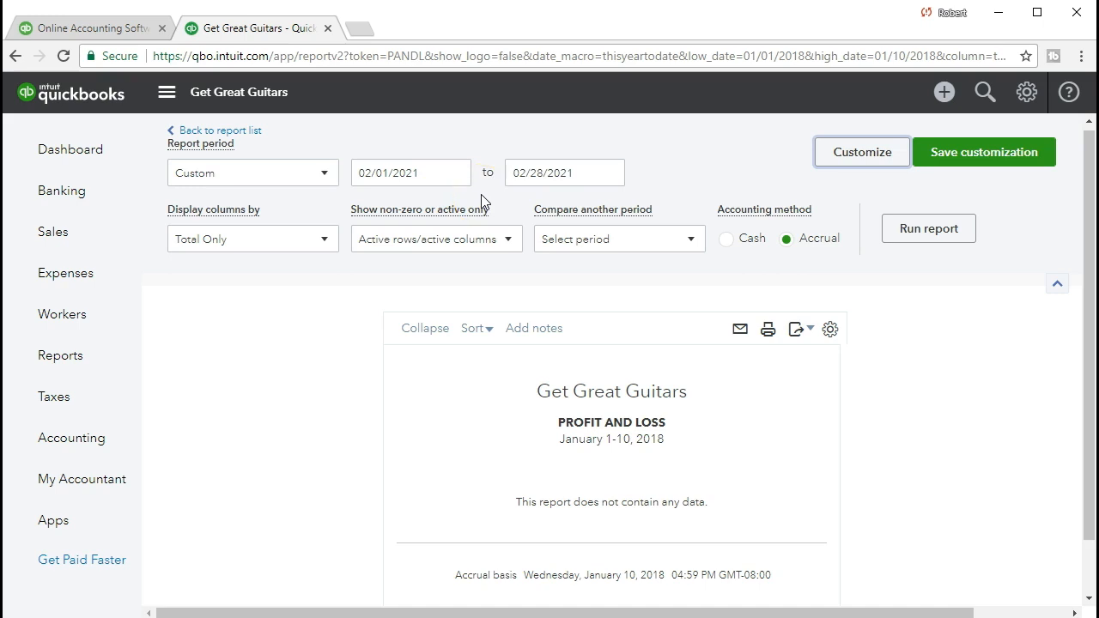
click(928, 228)
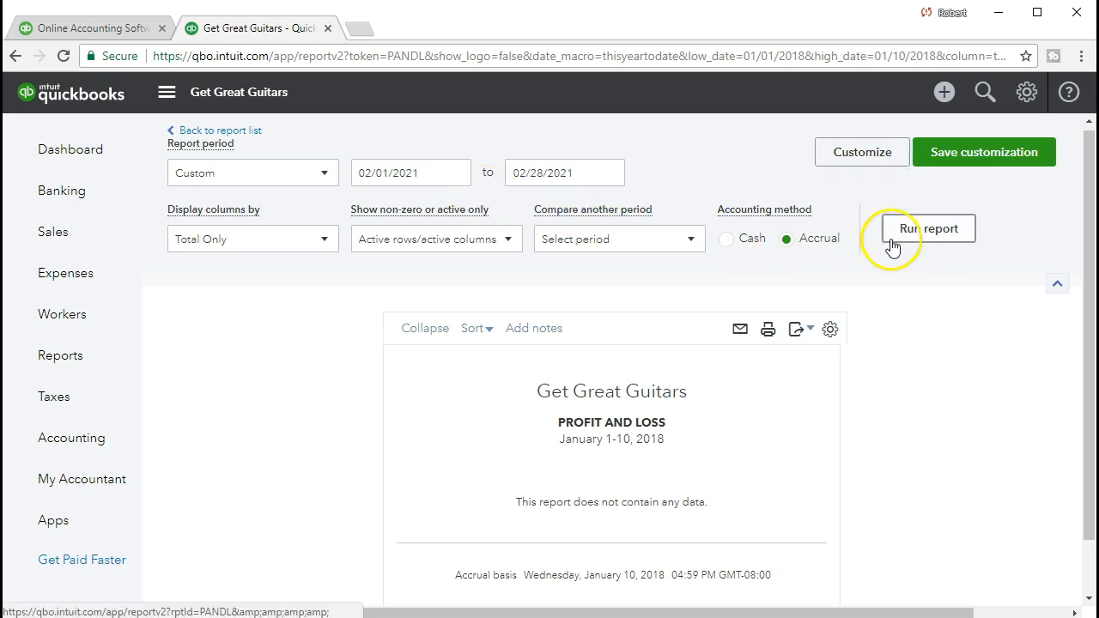
Review the income section of the February Profit and Loss and open the transaction detail behind Sales of Product Income
scroll(893, 246, down, 2)
scroll(574, 468, up, 2)
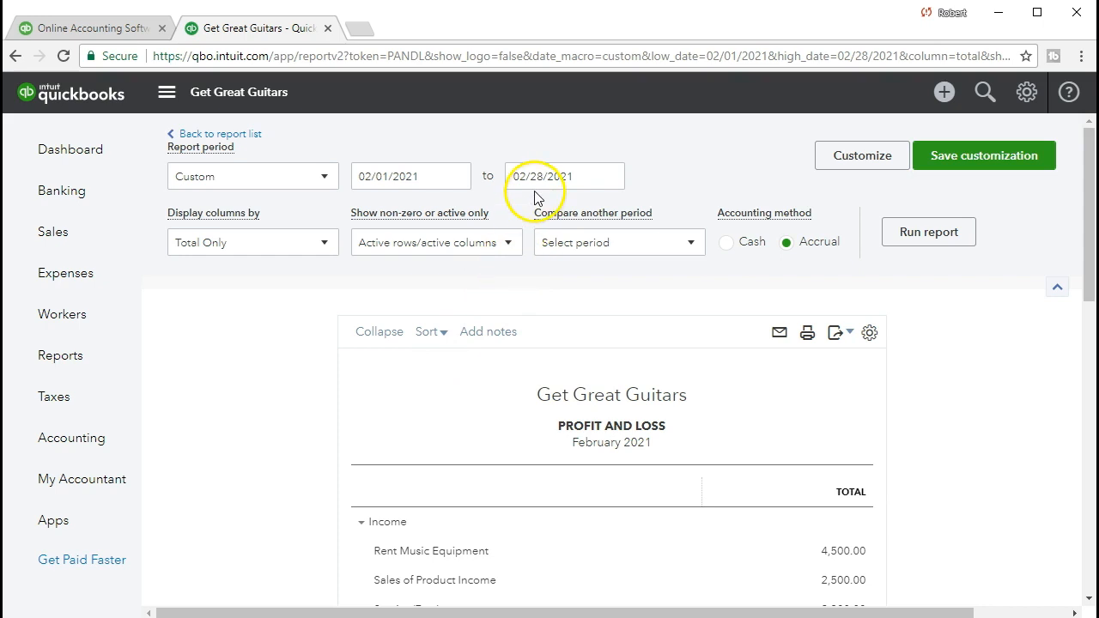
scroll(405, 396, down, 1)
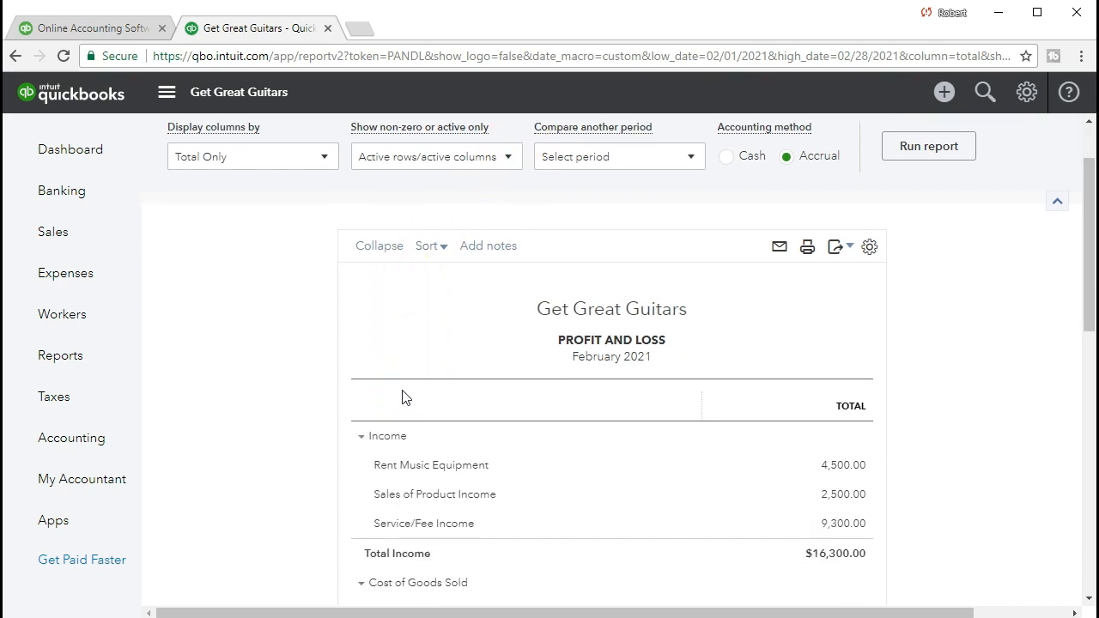
scroll(405, 397, down, 1)
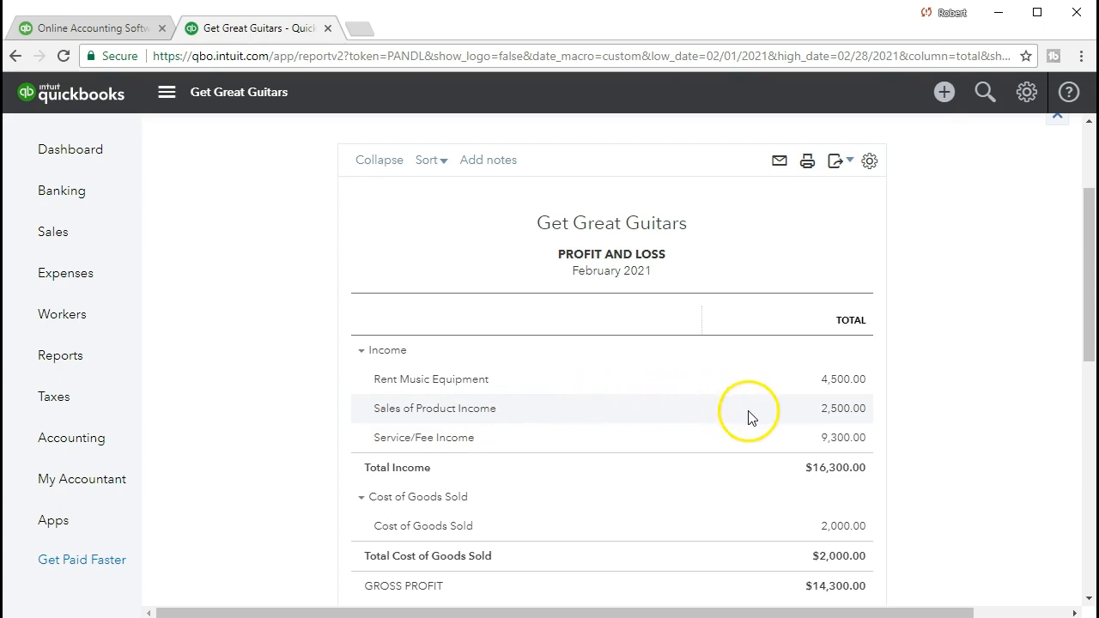
click(853, 417)
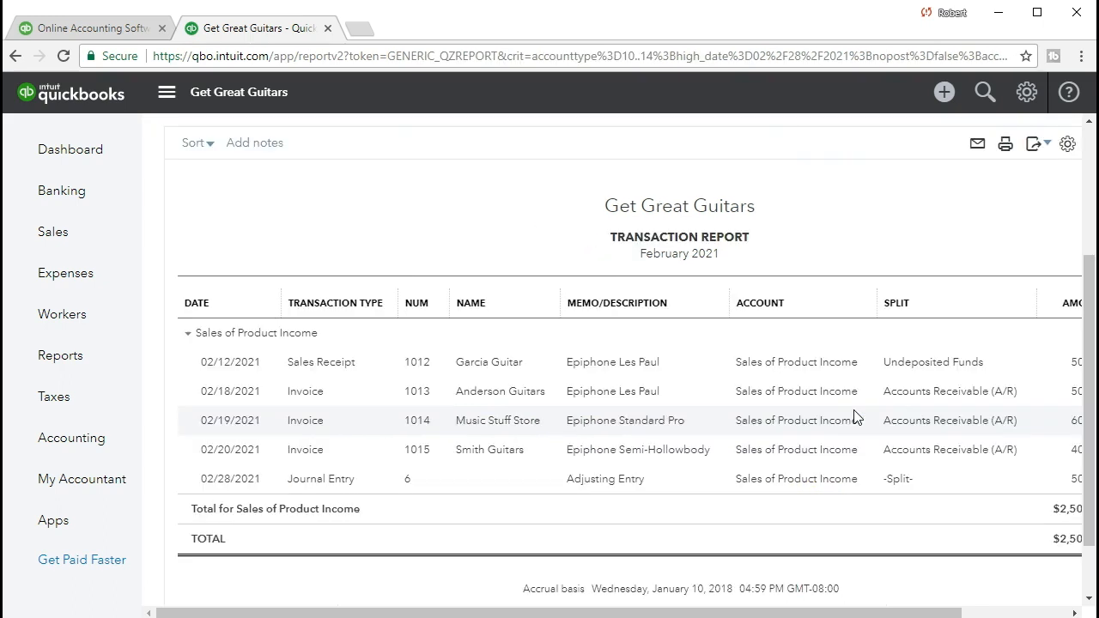
Open adjusting journal entry 6 from the Sales of Product Income detail, review its lines, and close it
drag(853, 613, 920, 615)
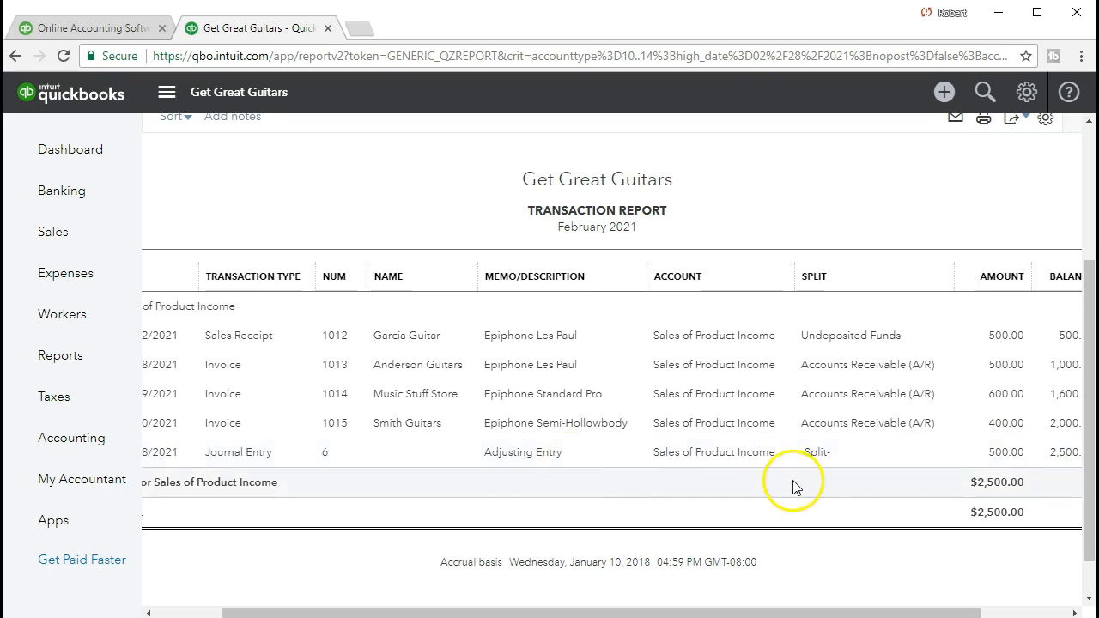
click(994, 458)
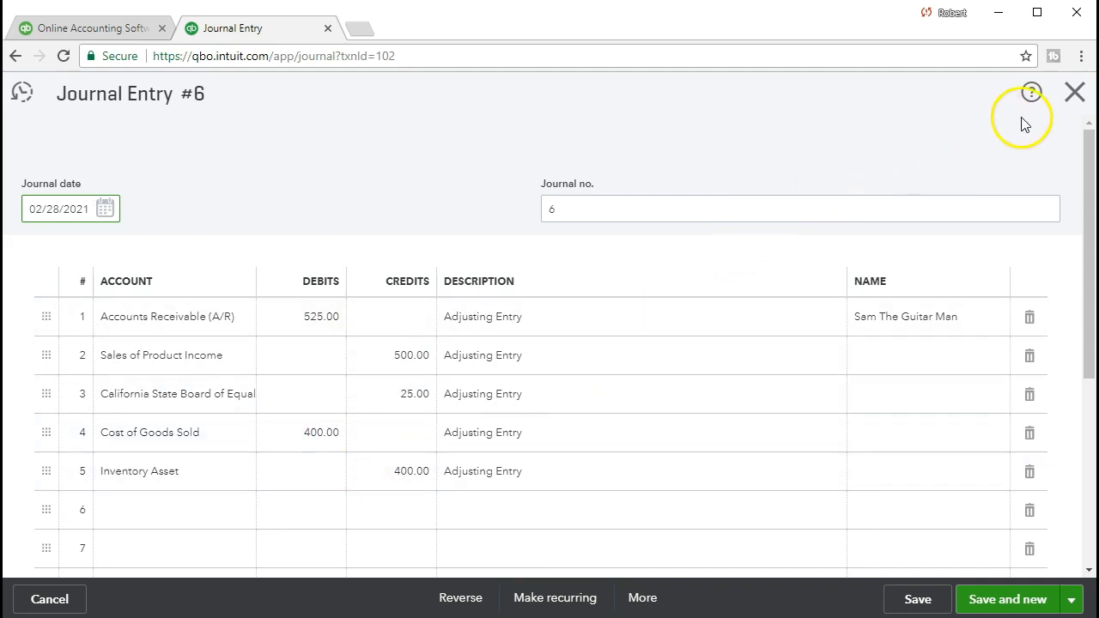
click(1073, 97)
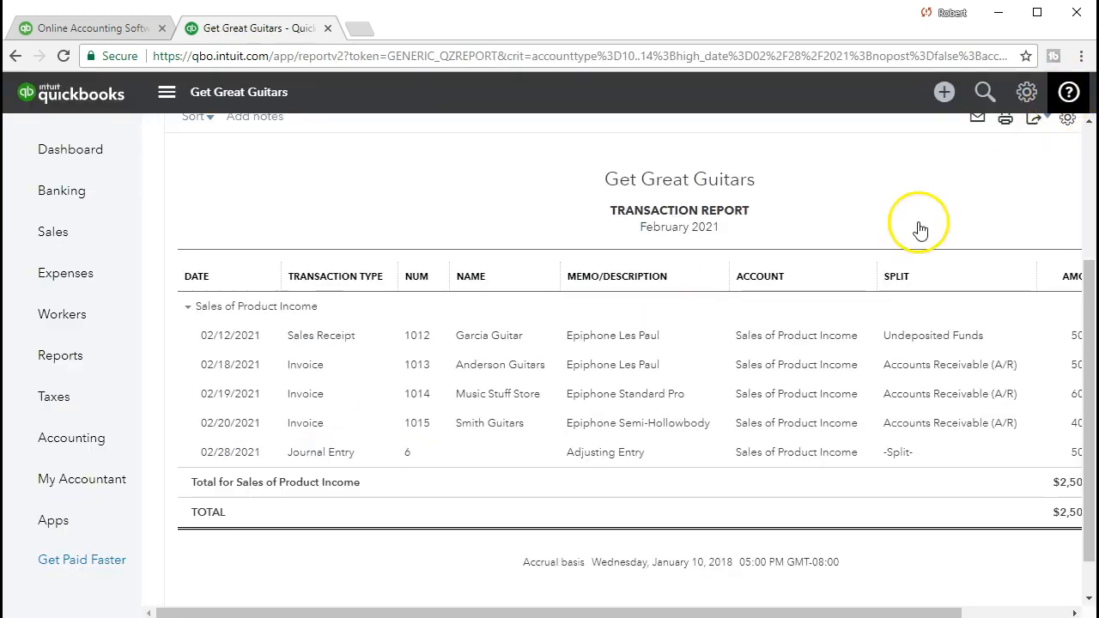
Extend the Sales of Product Income transaction report's end date to 03/09/2021 and rerun the report
drag(586, 179, 407, 166)
key(plus)
key(plus)
key(plus)
key(plus)
key(plus)
key(plus)
key(plus)
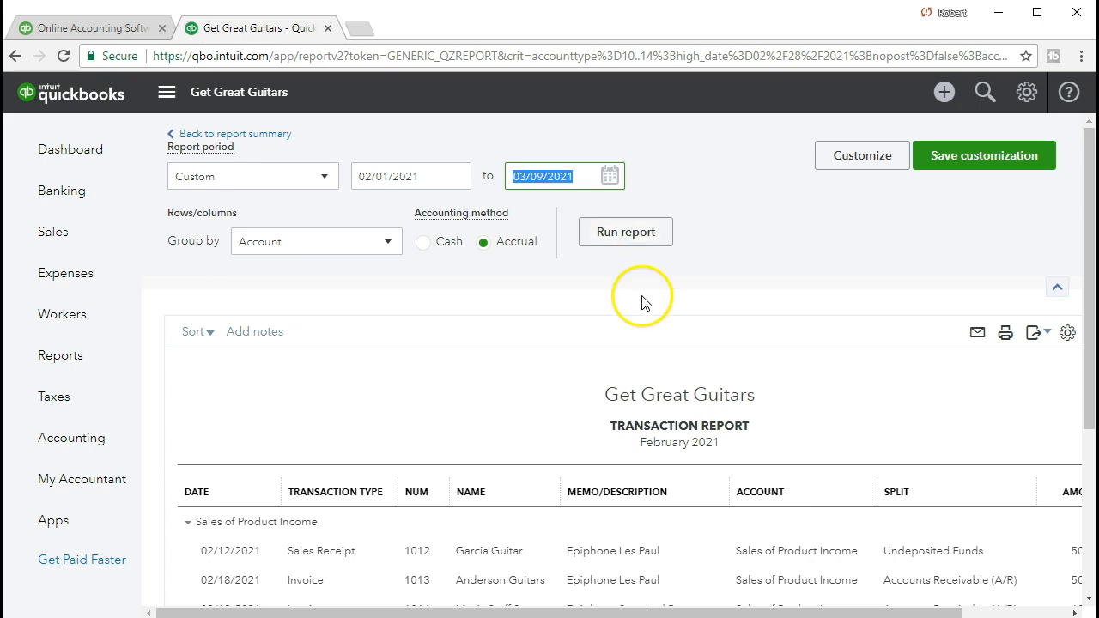
click(658, 249)
Compare the dates and amounts of adjusting entry 6 and invoice 1026, narrowing the Name column to see more columns
scroll(657, 241, down, 2)
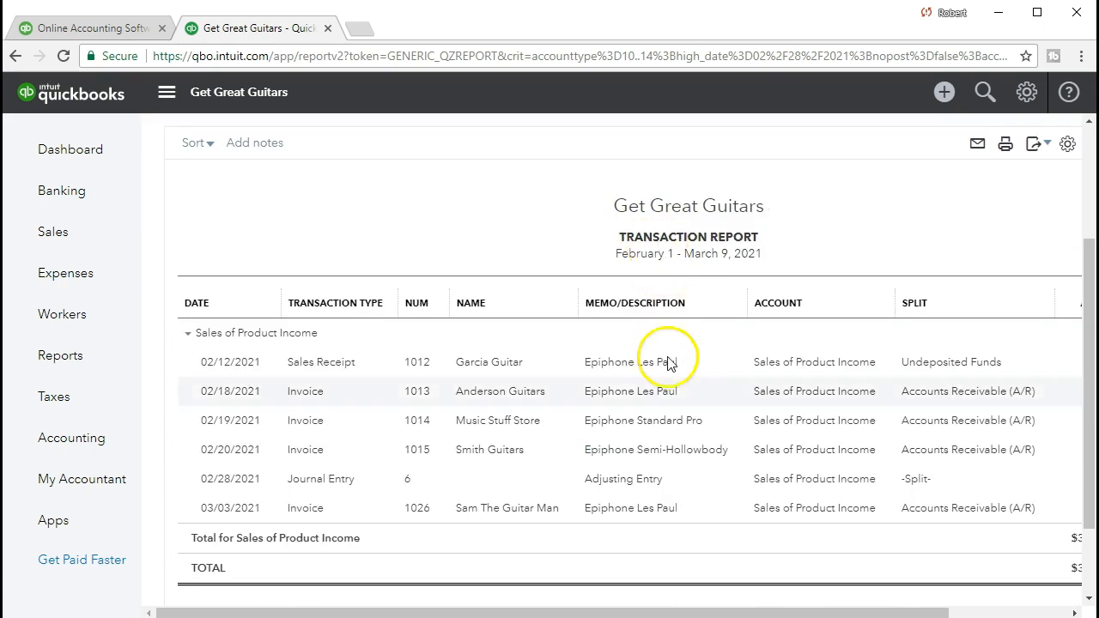
scroll(678, 498, down, 1)
drag(674, 610, 805, 613)
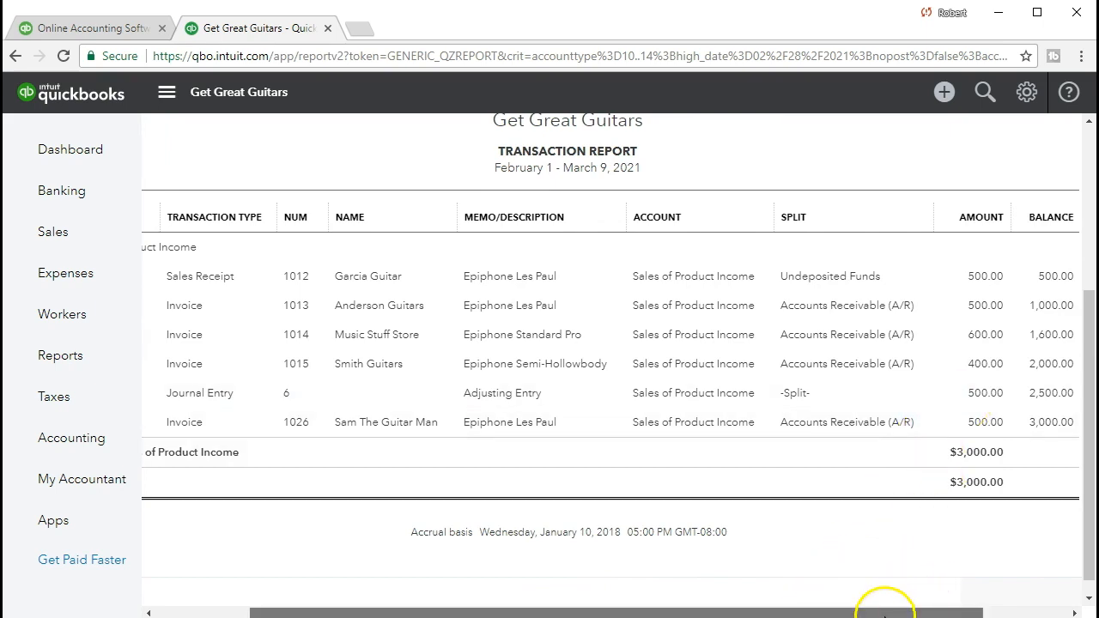
drag(878, 609, 810, 610)
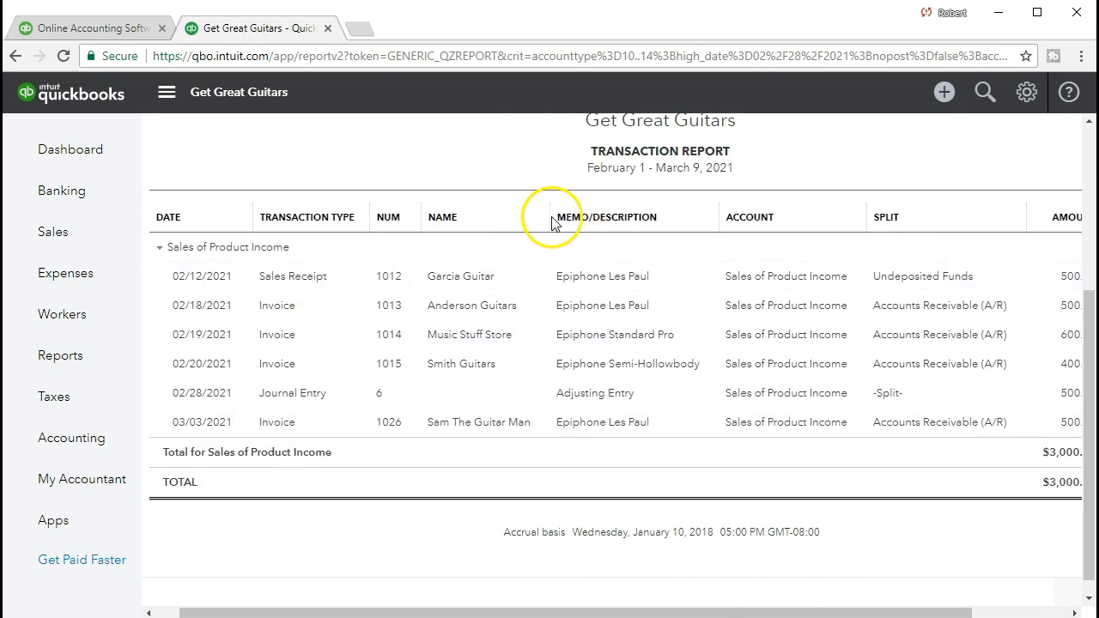
drag(551, 221, 473, 227)
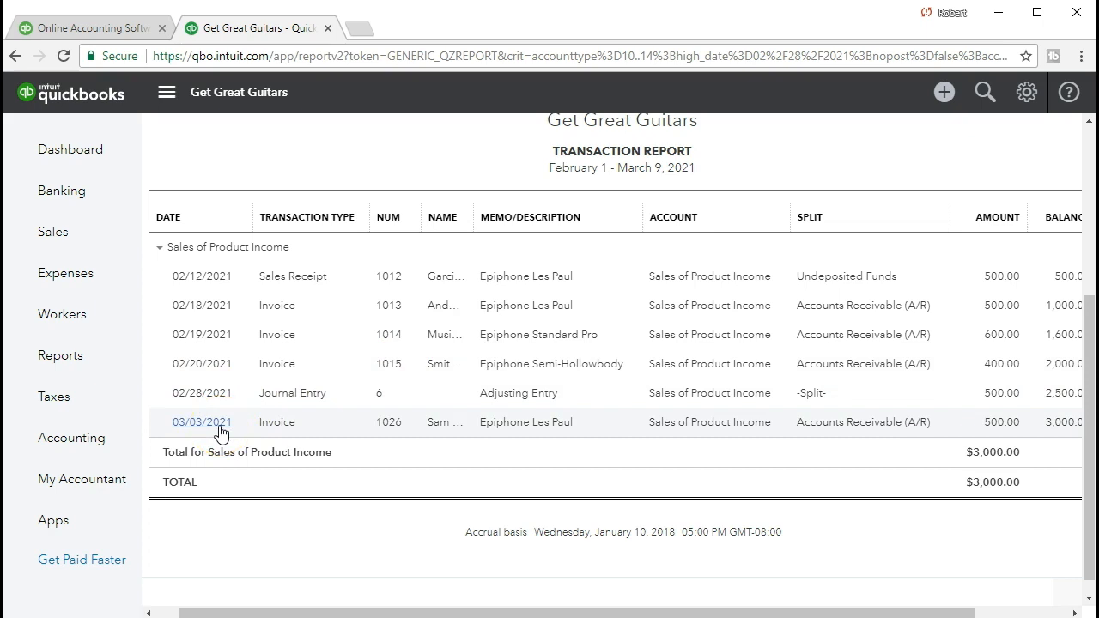
click(995, 420)
Return to the February Profit and Loss summary and open the transaction detail behind Cost of Goods Sold
scroll(332, 515, up, 4)
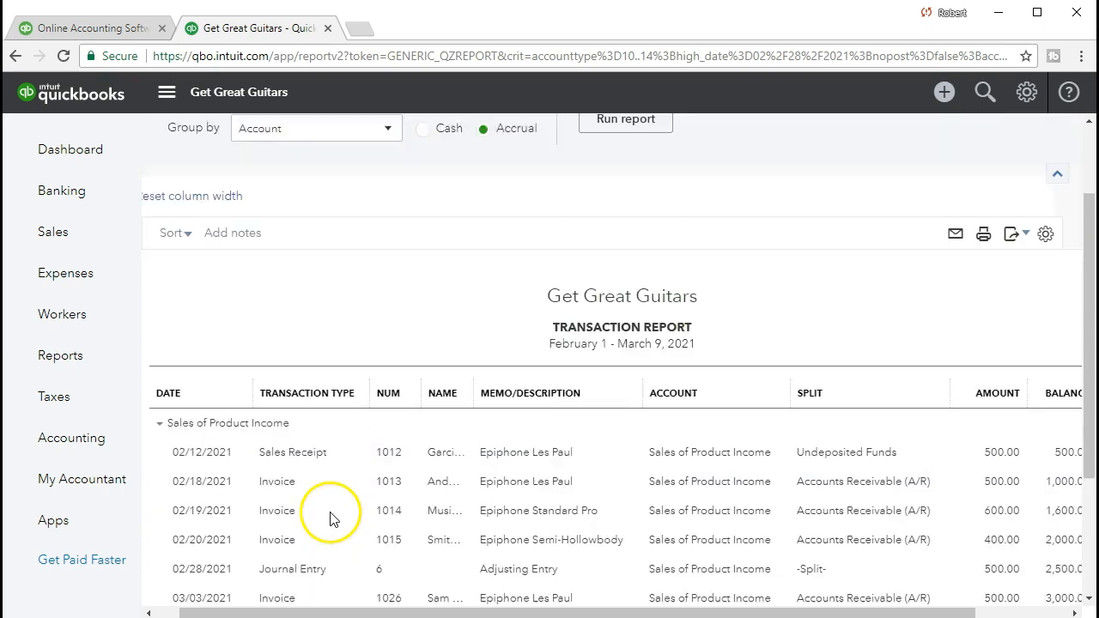
click(263, 138)
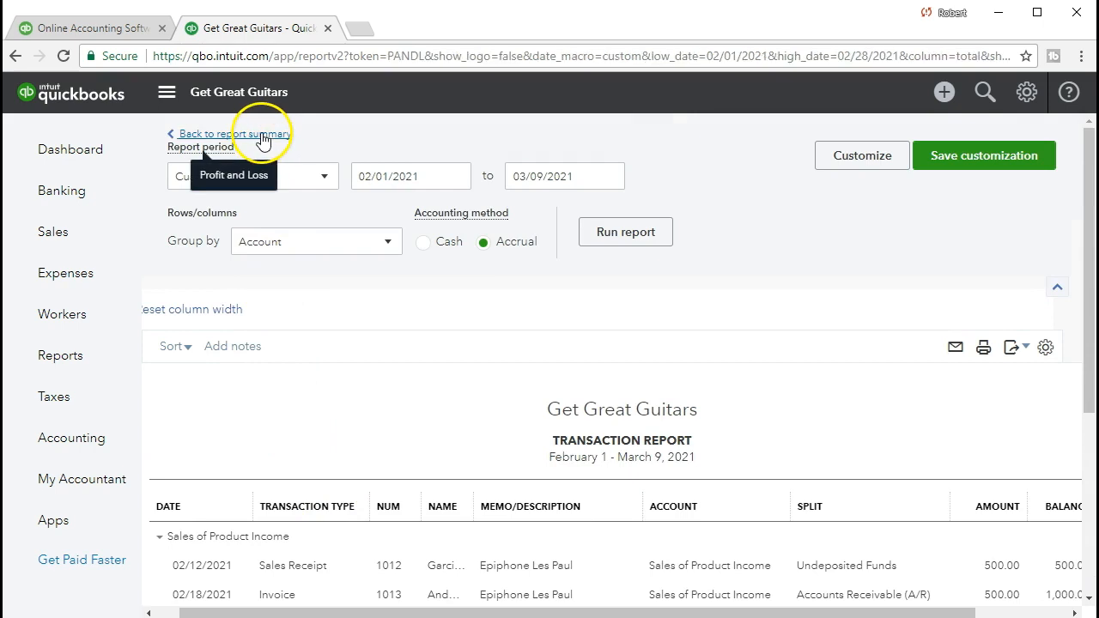
scroll(386, 368, down, 1)
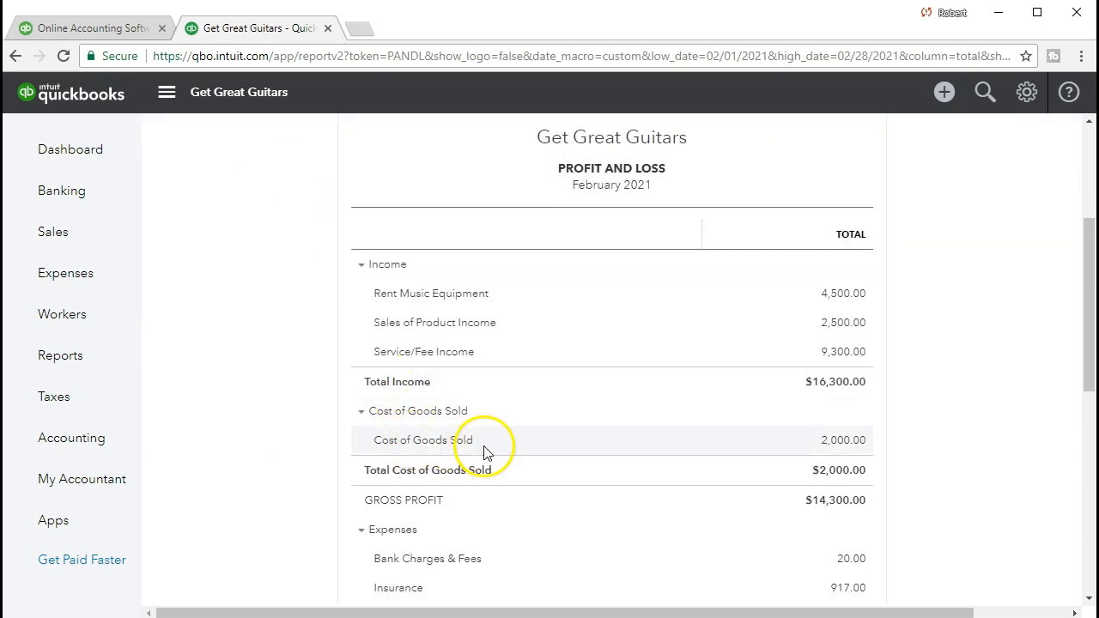
click(831, 441)
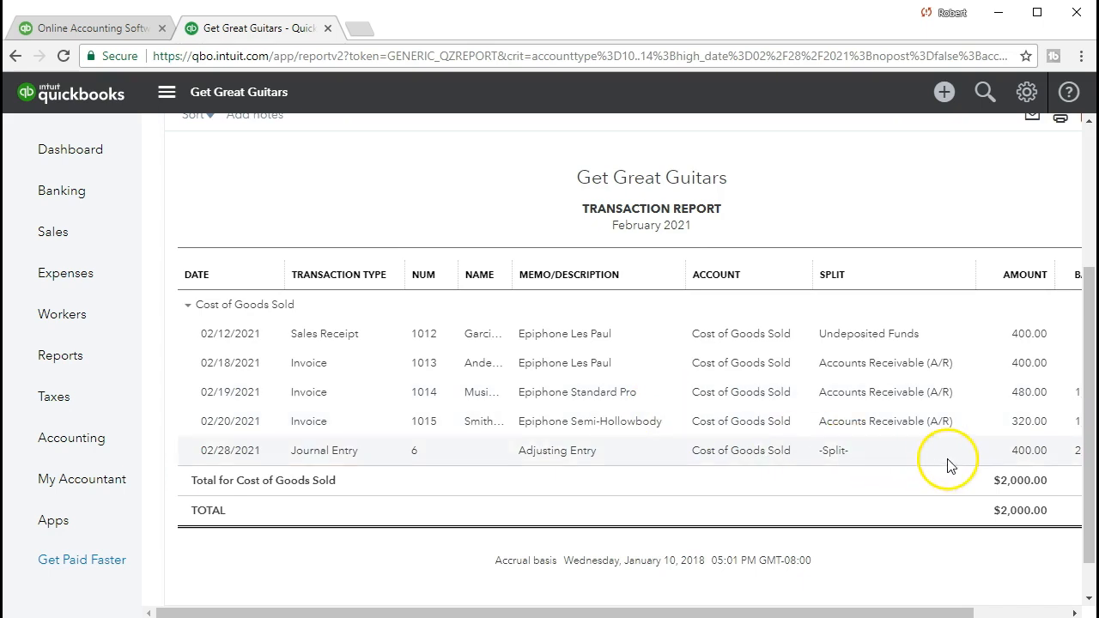
Open adjusting journal entry 6 from the Cost of Goods Sold detail, review its debits and credits, and close it
click(1024, 455)
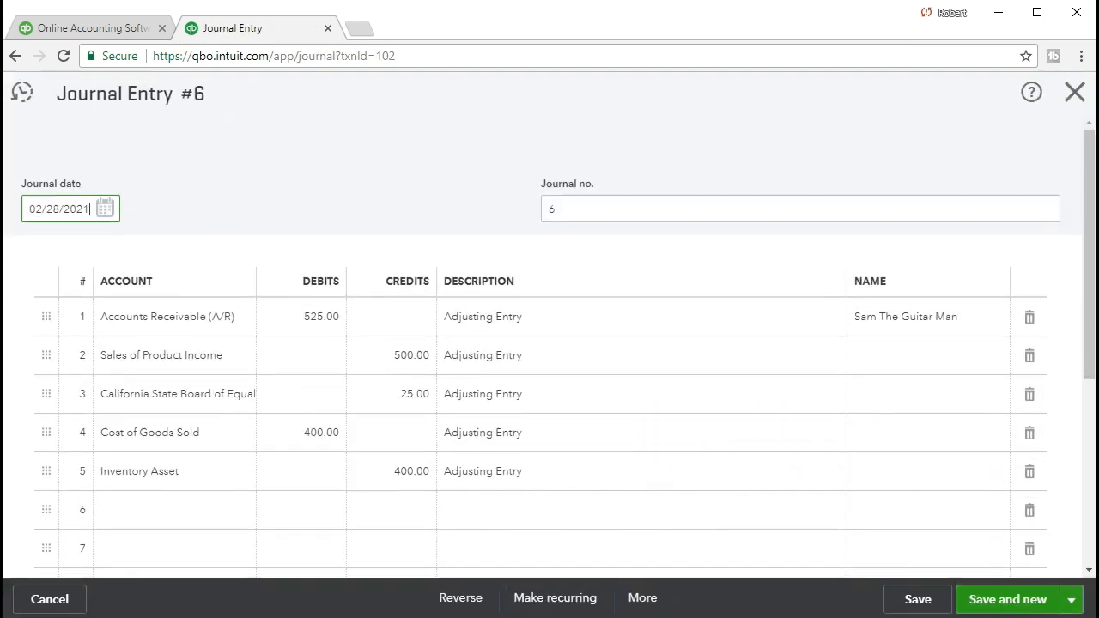
key(alt+Tab)
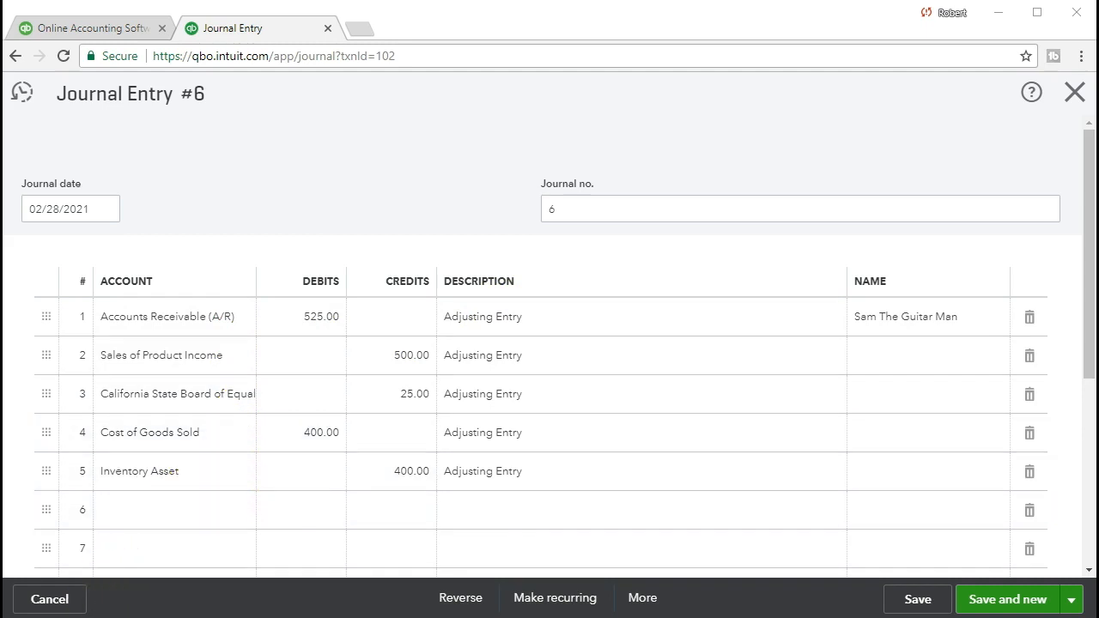
click(1076, 98)
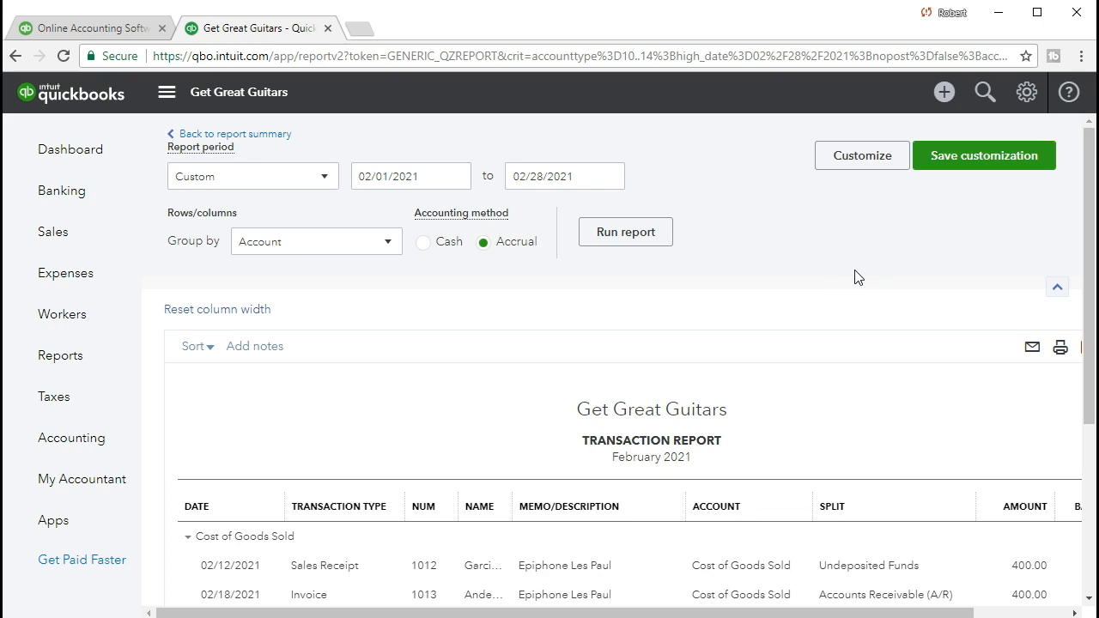
Create a new journal entry and set its journal date to 03/01/2021
click(939, 101)
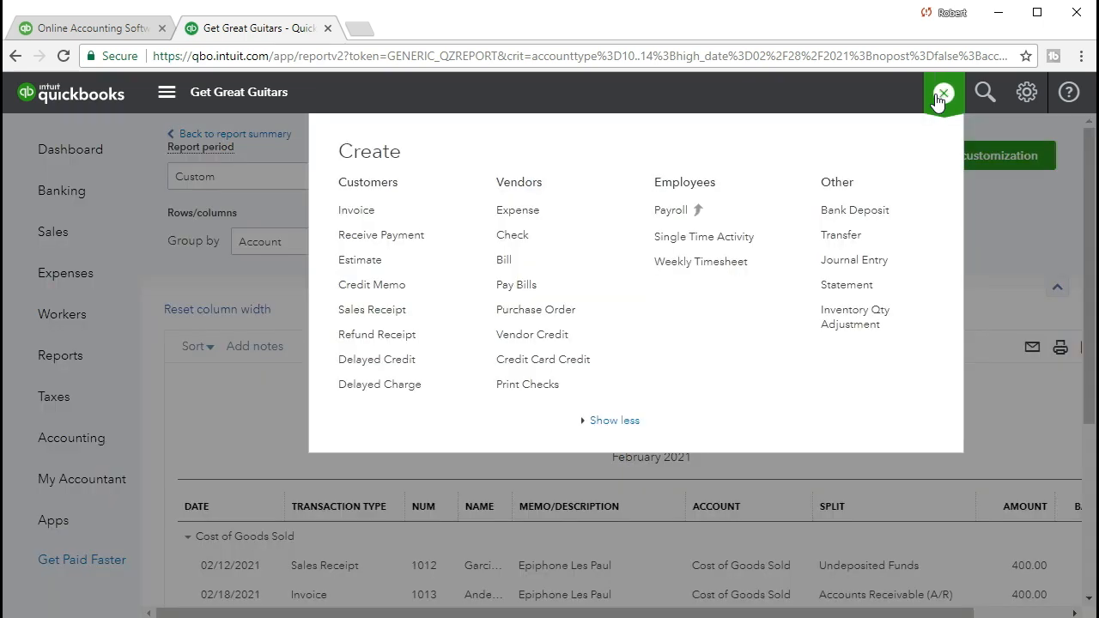
click(841, 269)
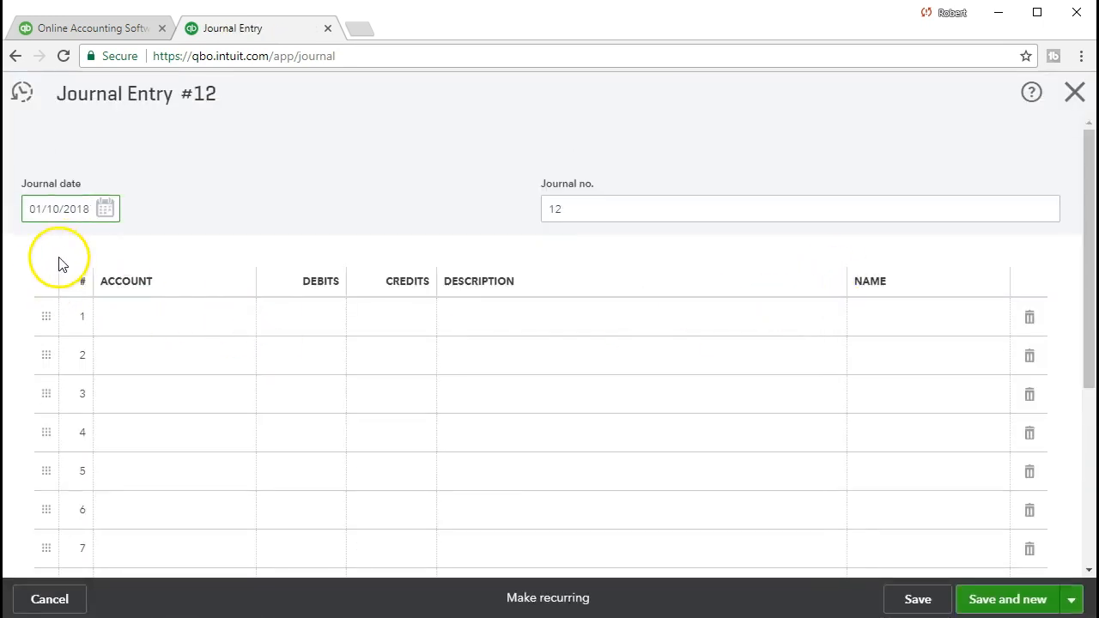
drag(85, 209, 23, 199)
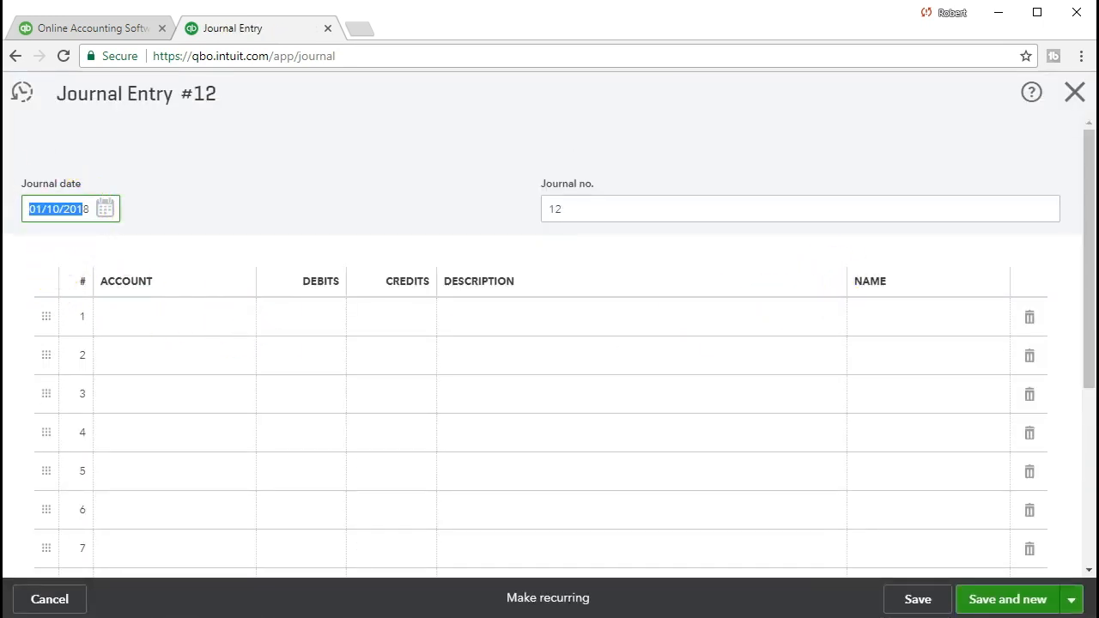
key(Delete)
key(Delete)
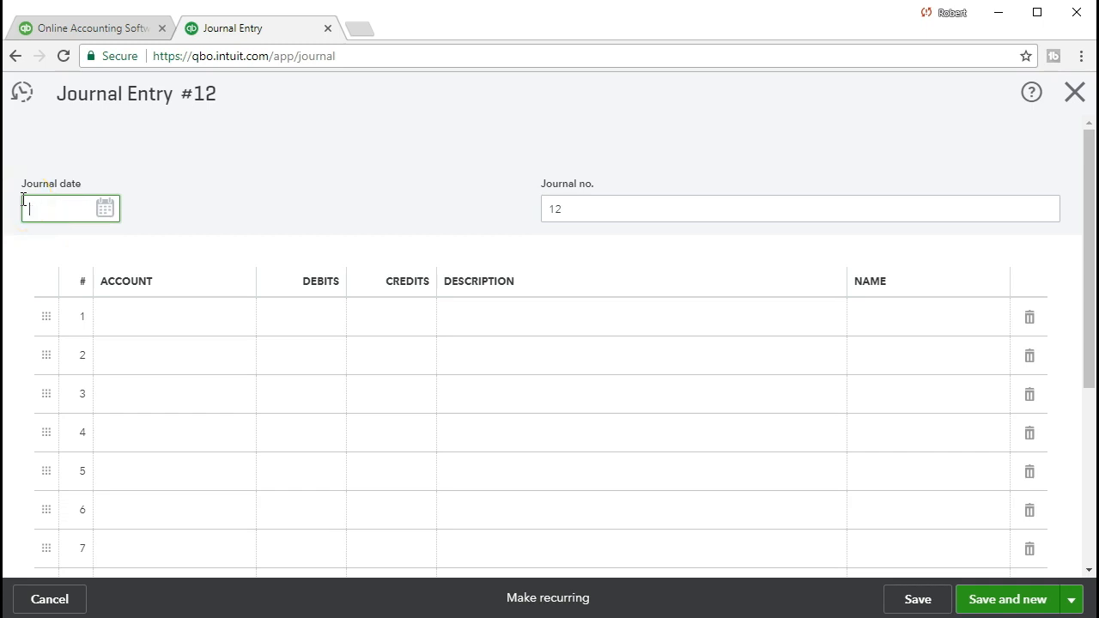
text(03/01/2021)
key(Tab)
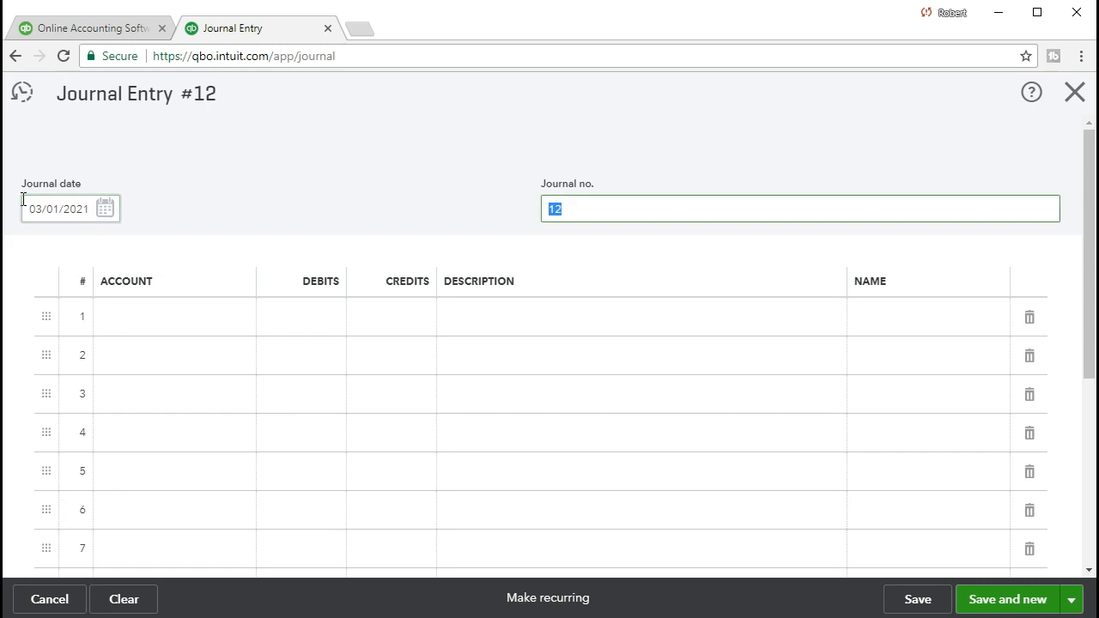
click(43, 243)
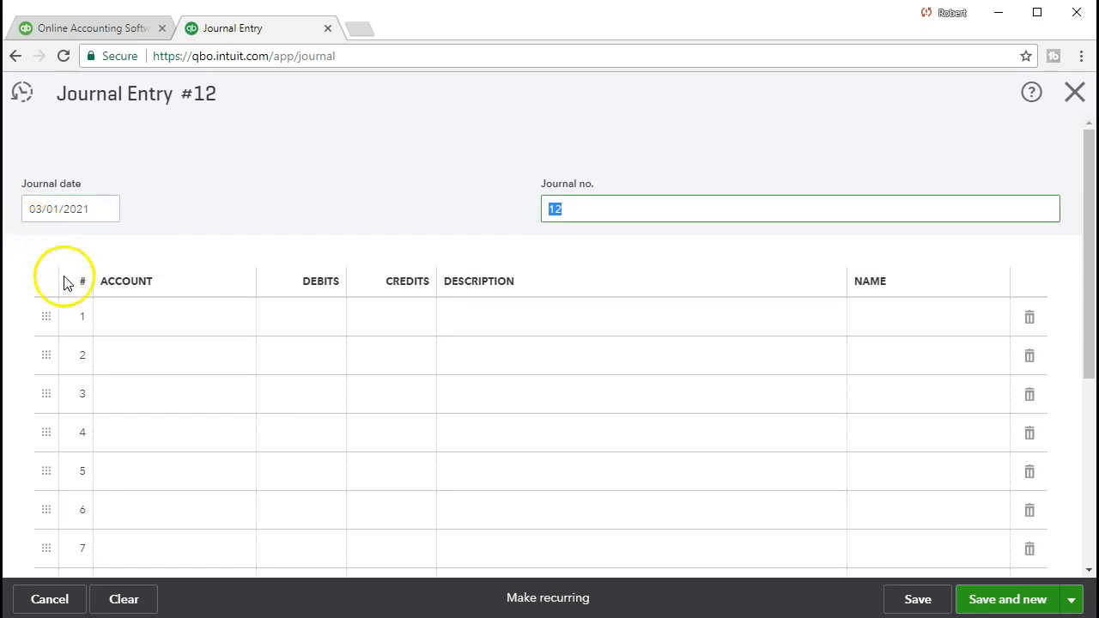
Enter a 525.00 credit to Accounts Receivable (A/R) on the journal entry's first line
click(123, 316)
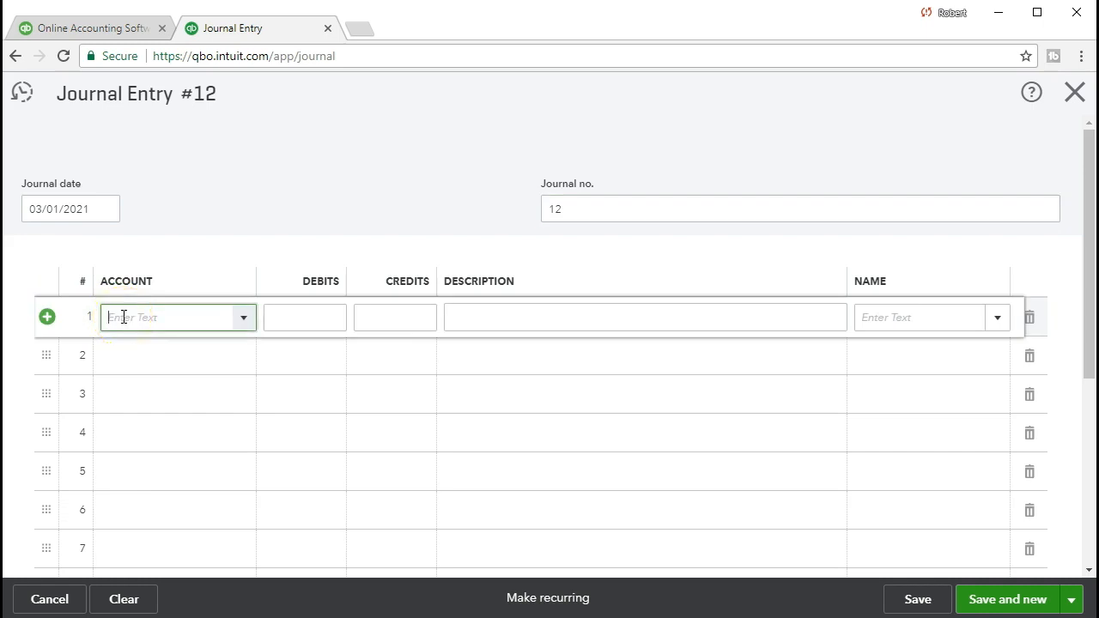
click(178, 269)
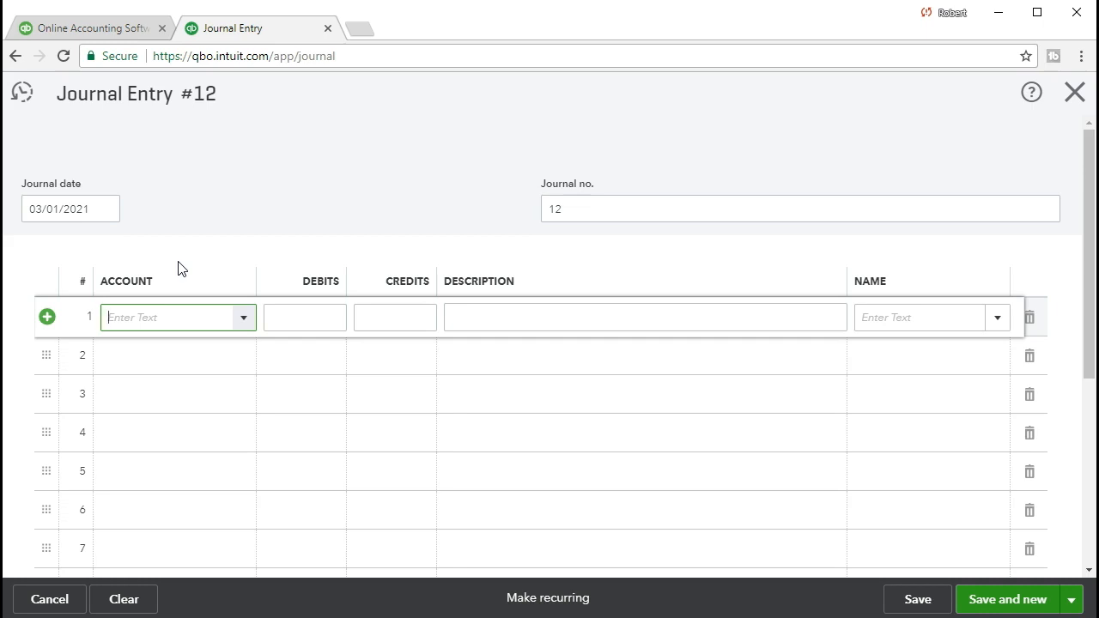
text(Acc)
key(BackSpace)
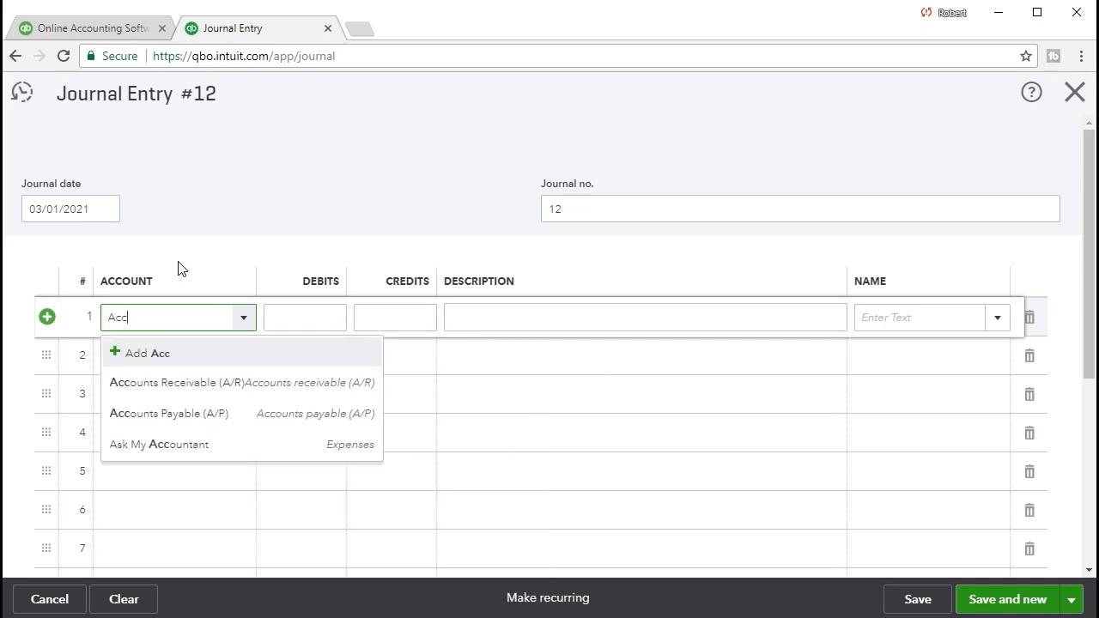
click(214, 383)
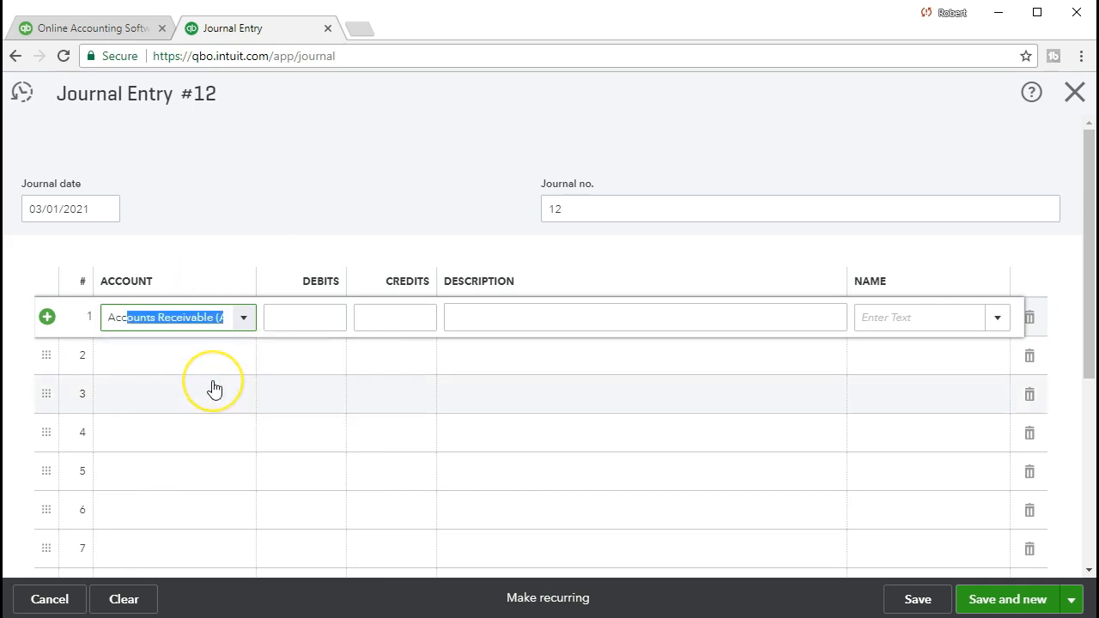
key(Tab)
key(Tab)
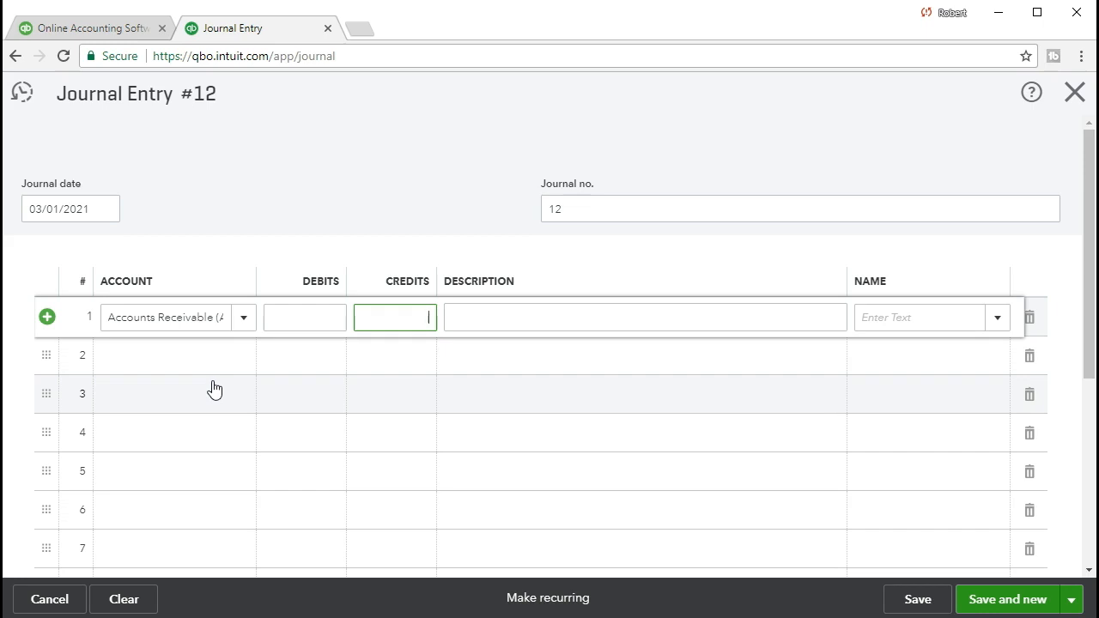
text(525)
key(Tab)
Enter "Reversing ENTRY" as the description of the Accounts Receivable line
text(REver)
key(BackSpace)
key(BackSpace)
key(BackSpace)
key(BackSpace)
text(eversing ENTRY)
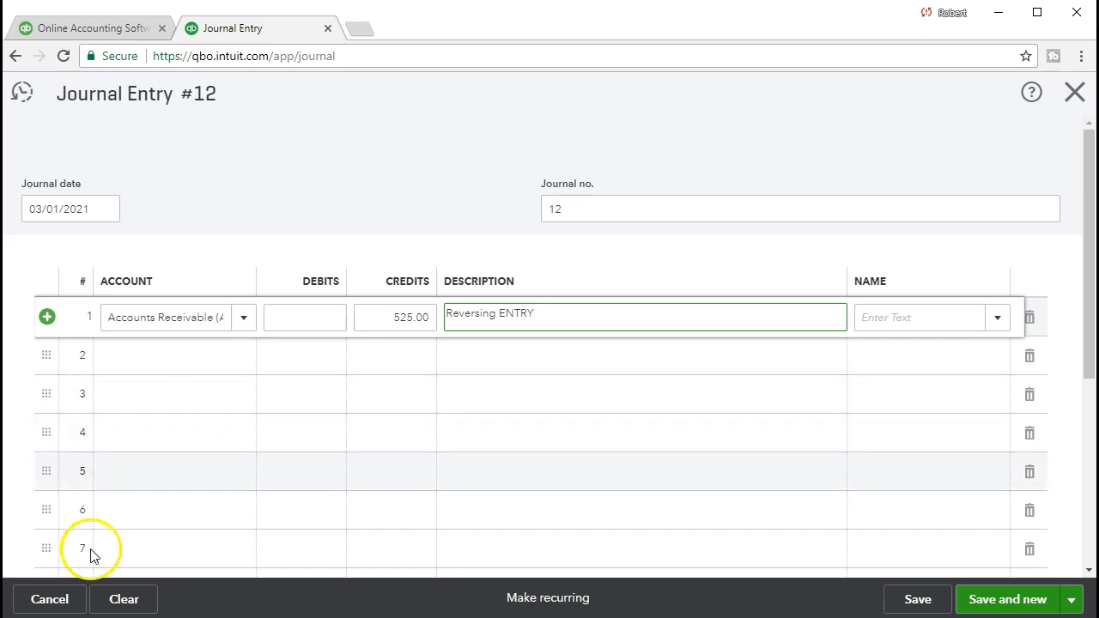
Correct the description of the Accounts Receivable line to "Reversing Entry"
click(599, 324)
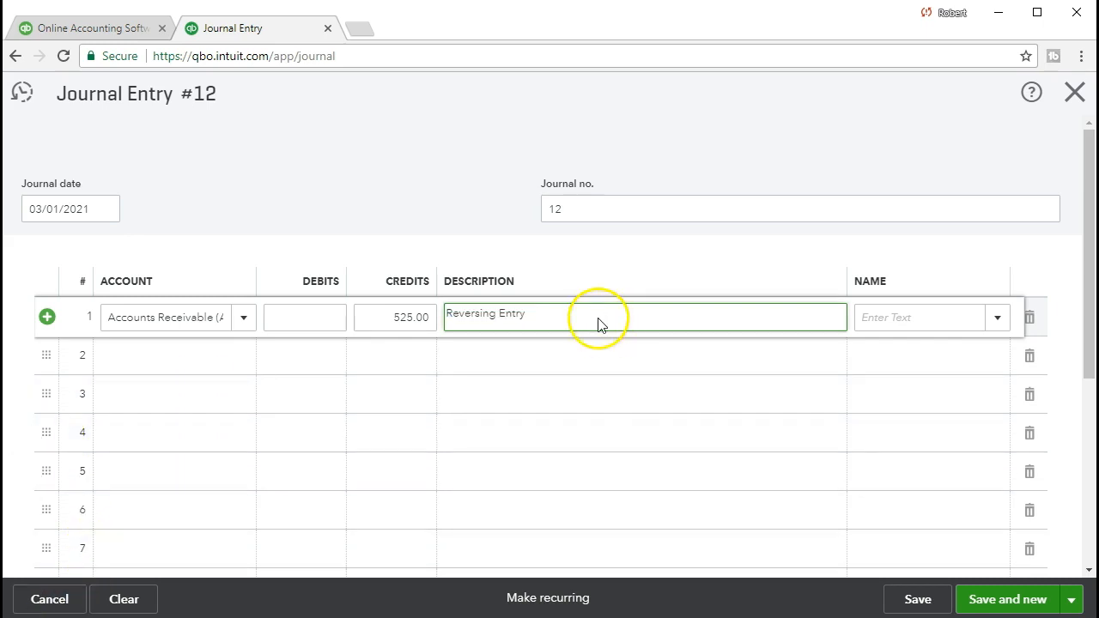
key(Tab)
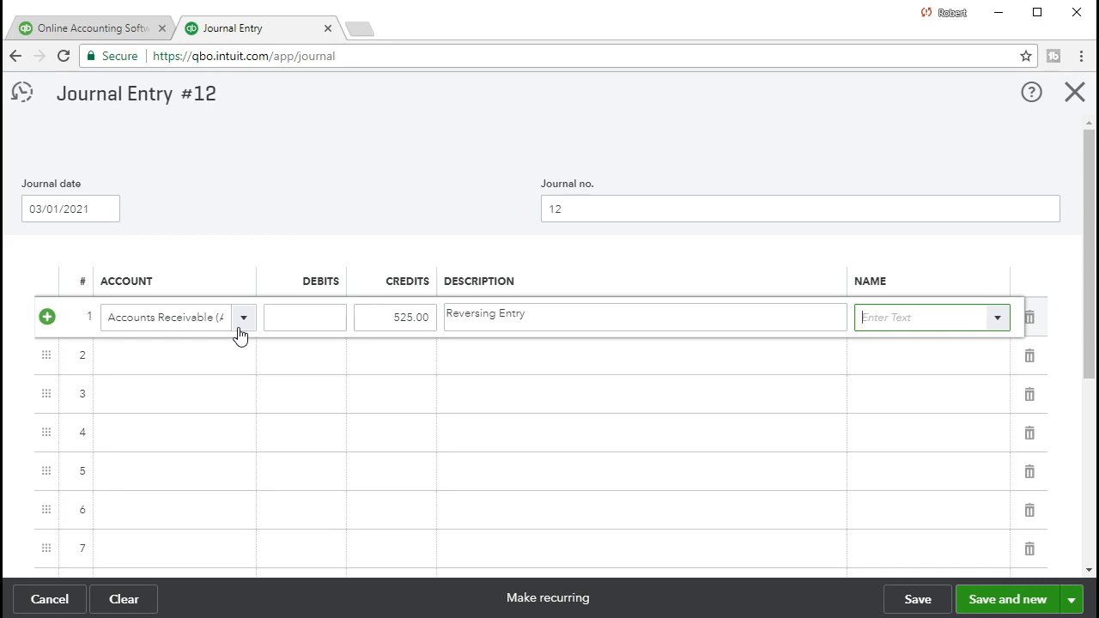
click(996, 320)
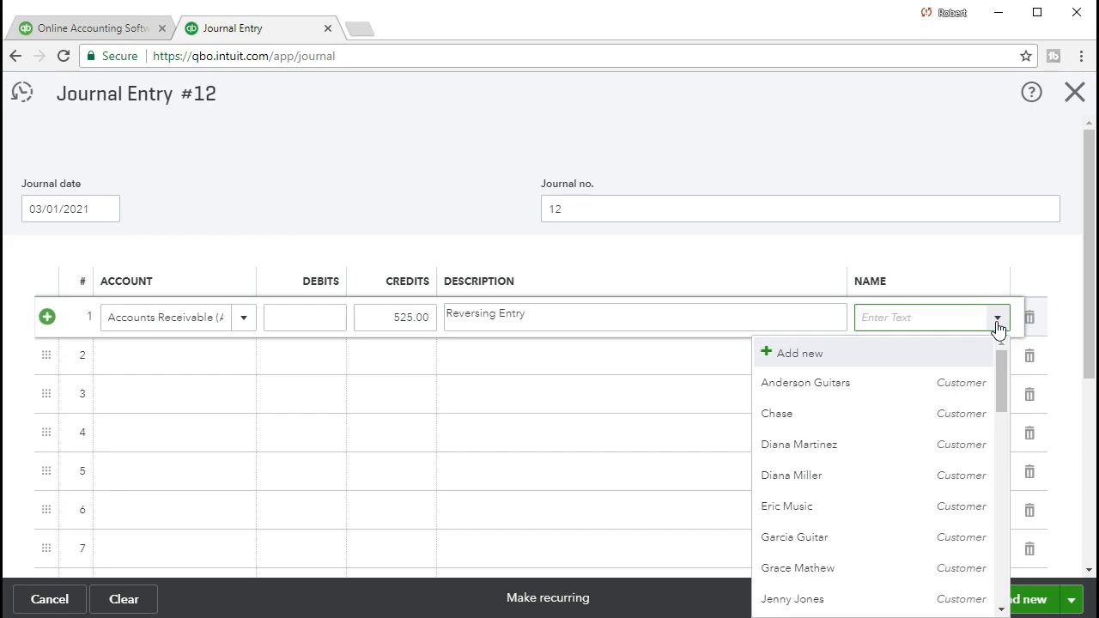
text(str)
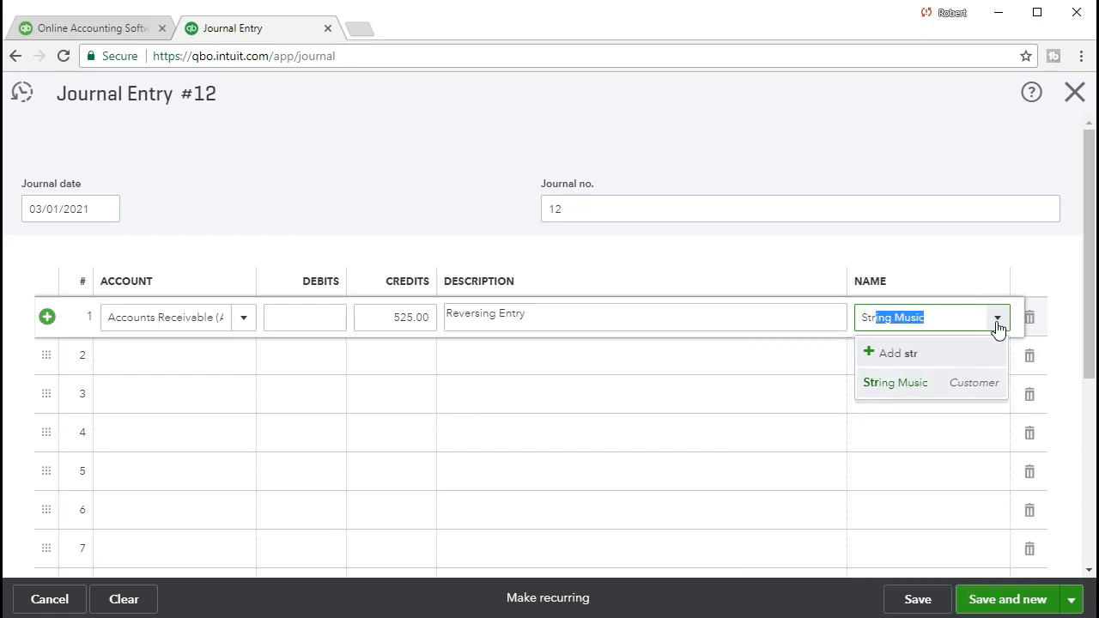
key(Tab)
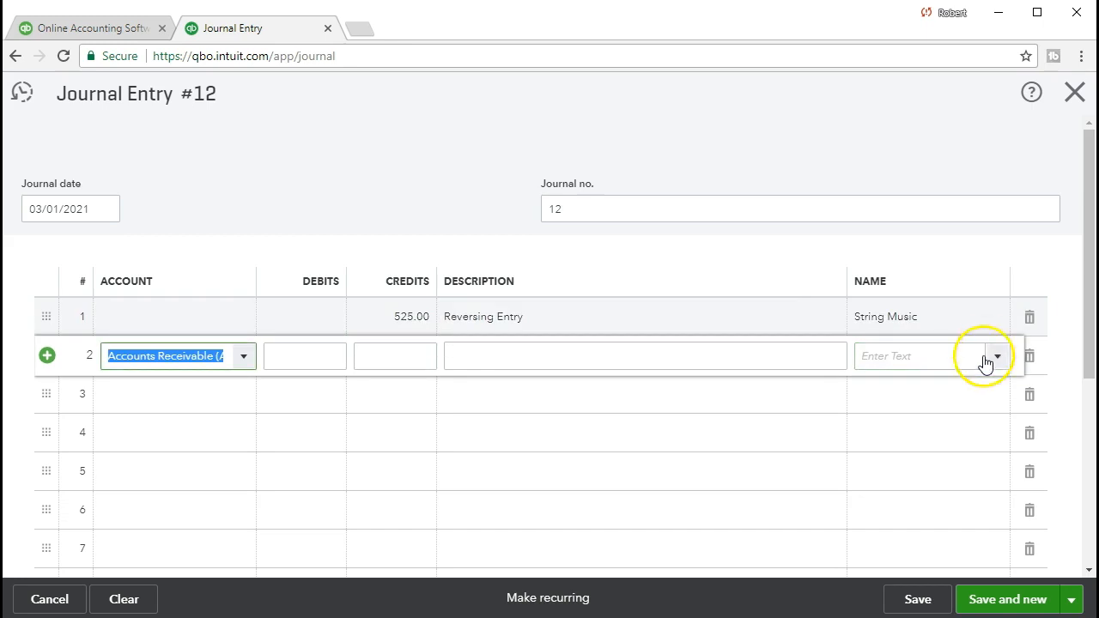
Assign the customer Sam The Guitar Man as the name on the Accounts Receivable line
click(920, 318)
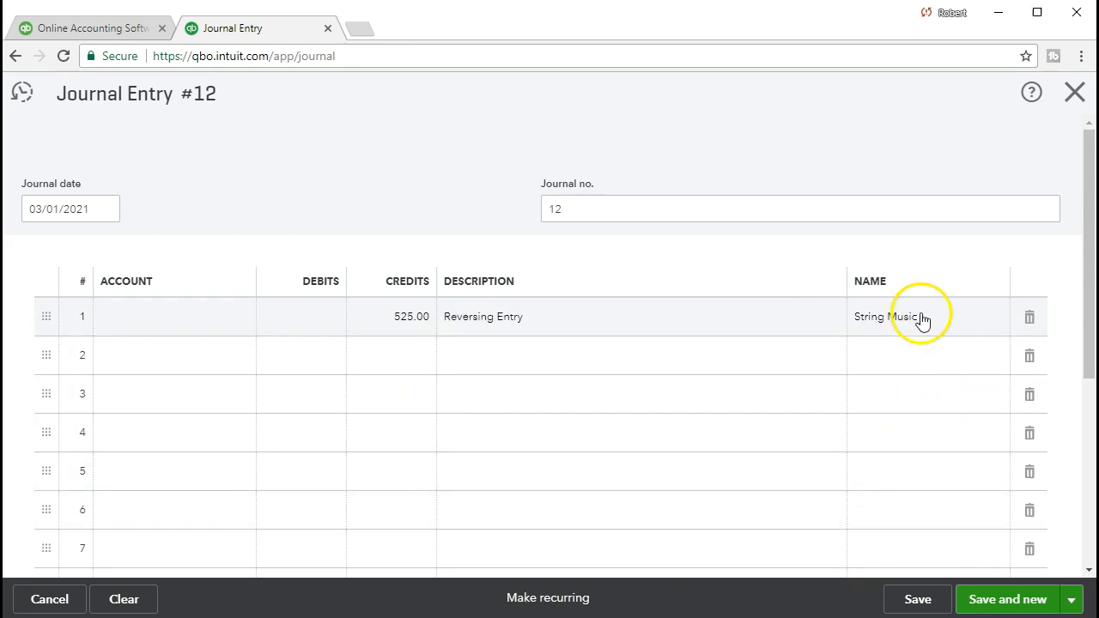
text(sam)
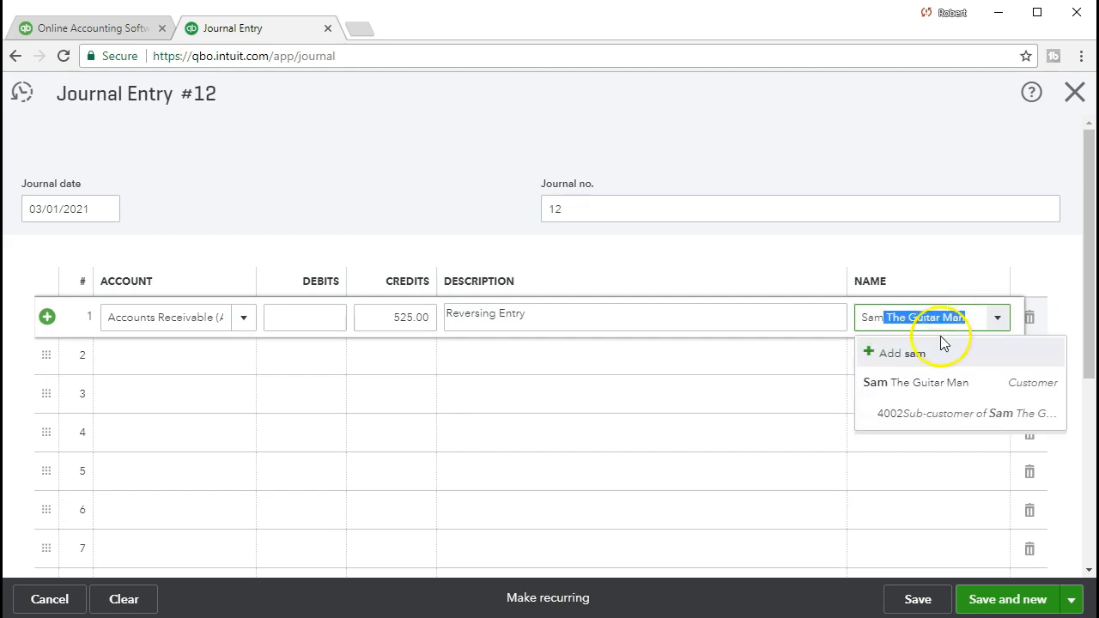
click(917, 382)
key(Tab)
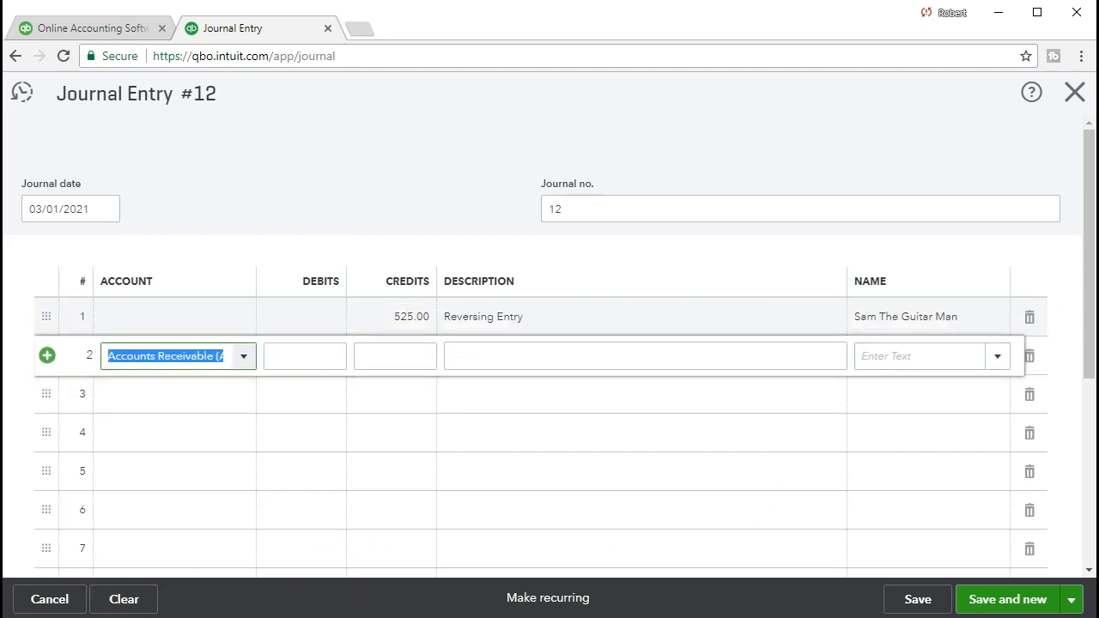
click(131, 317)
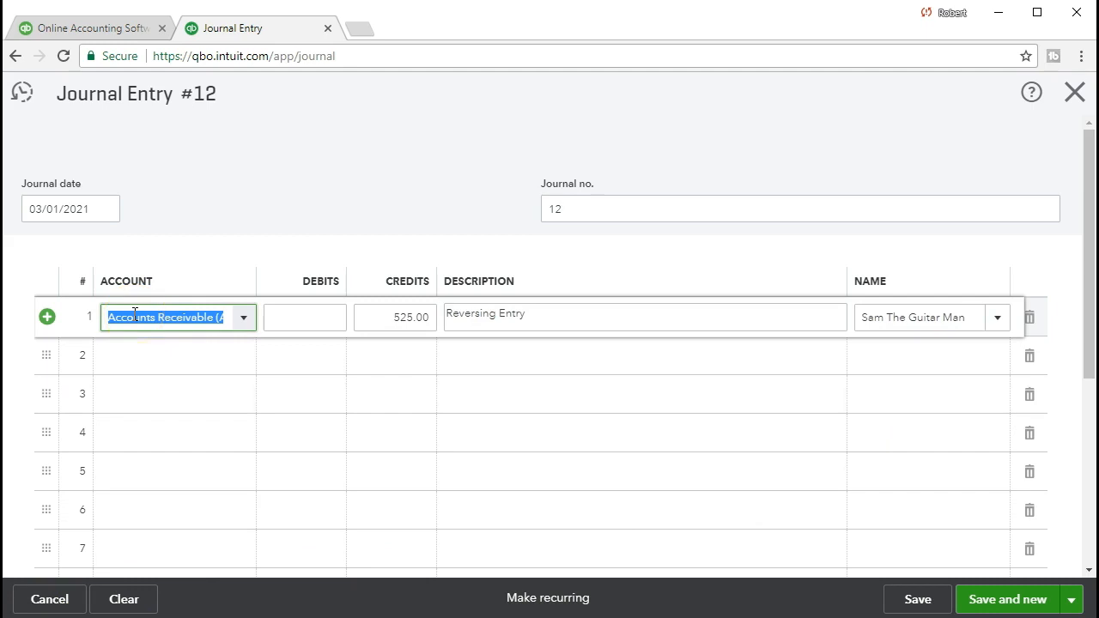
click(134, 314)
key(Tab)
click(336, 322)
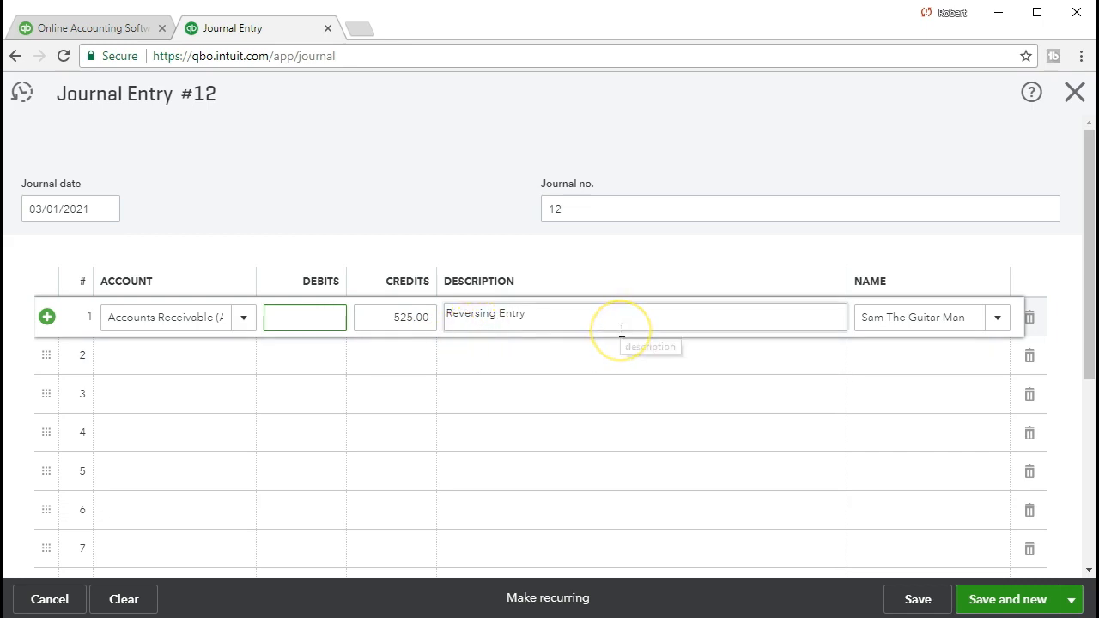
click(204, 378)
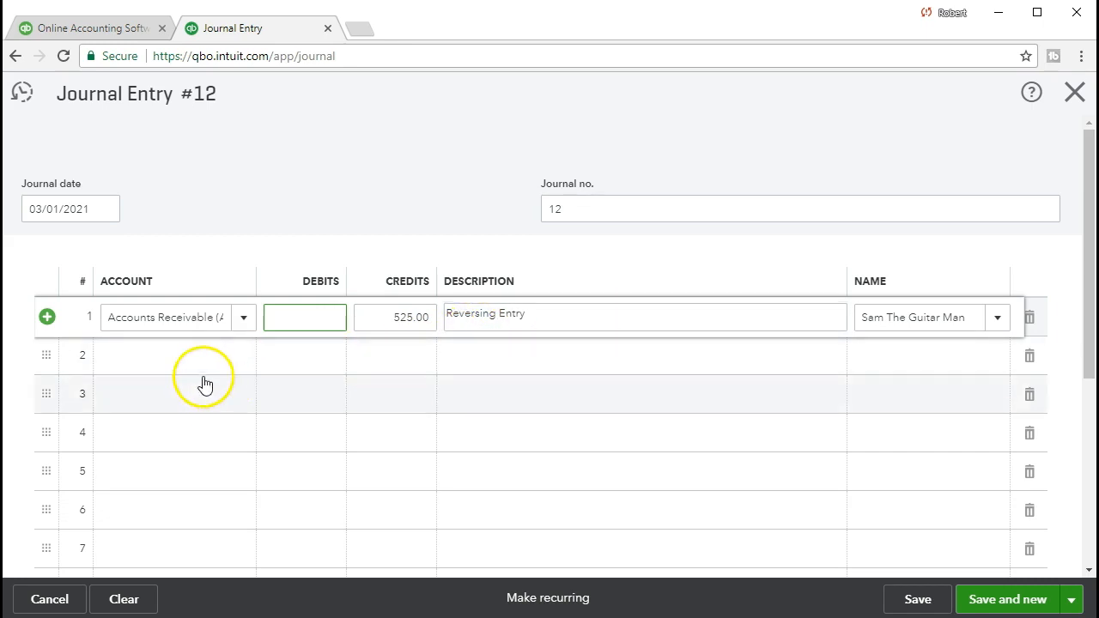
Enter a 500.00 debit to Sales of Product Income on the journal entry's second line
click(178, 357)
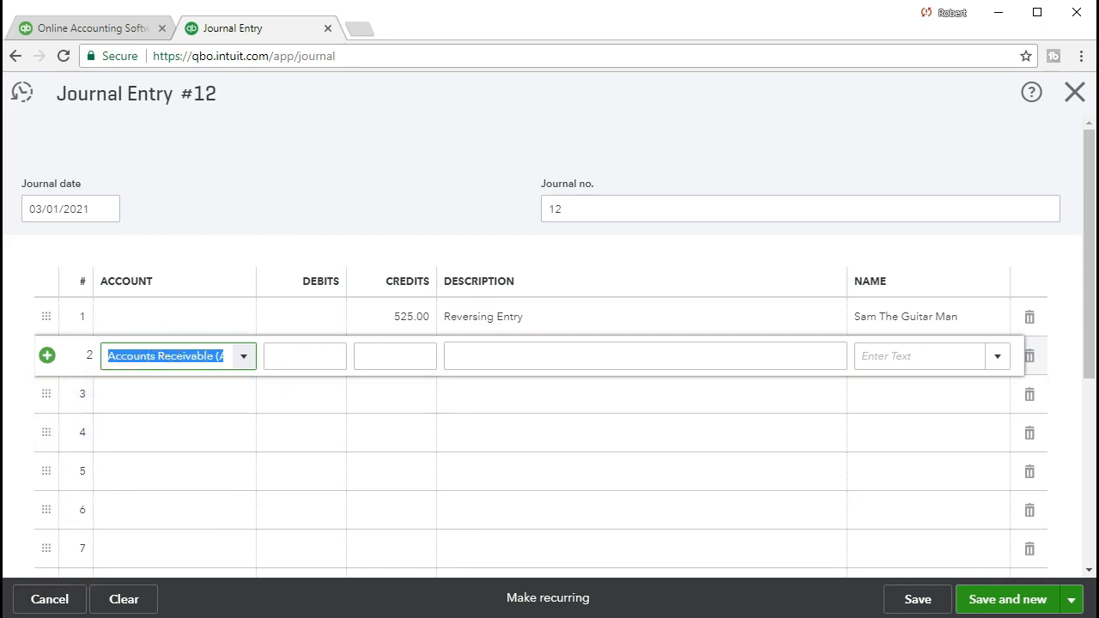
click(187, 392)
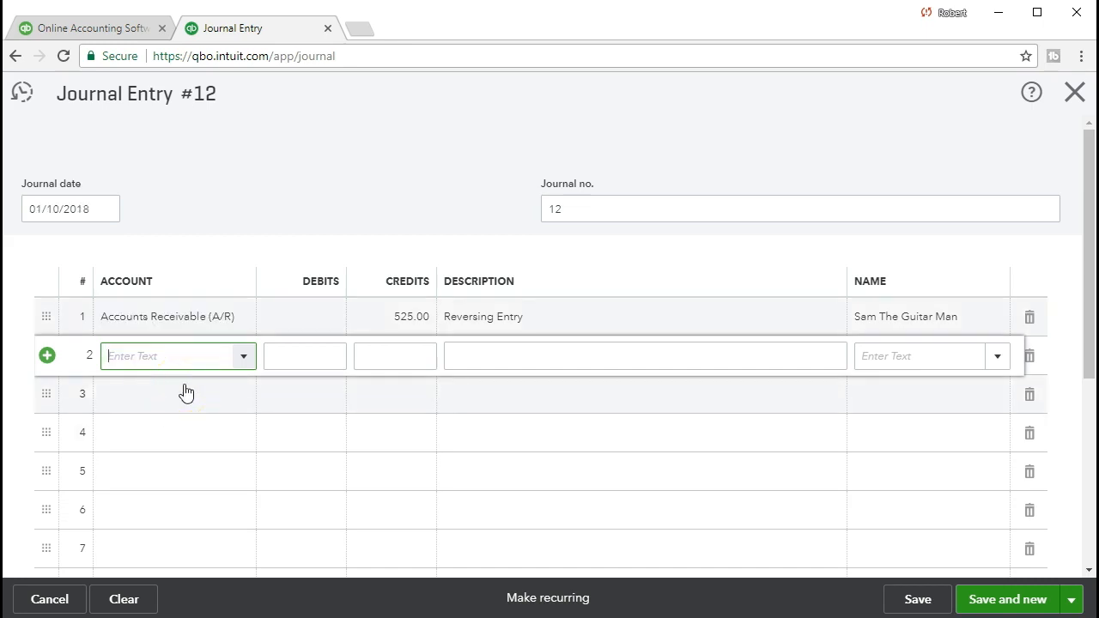
click(241, 357)
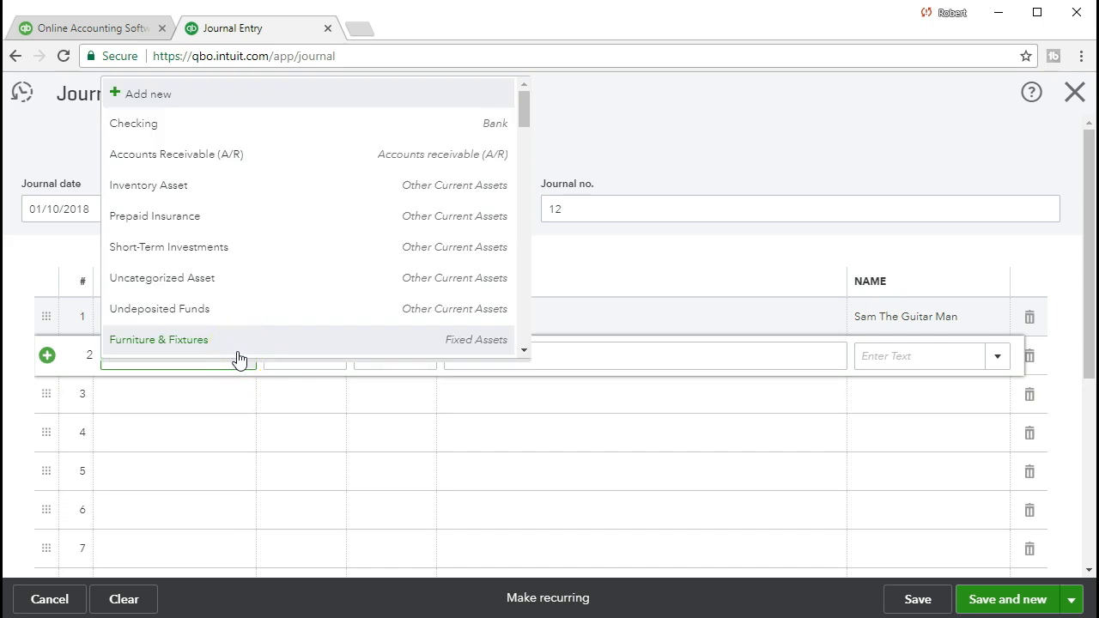
text(sale)
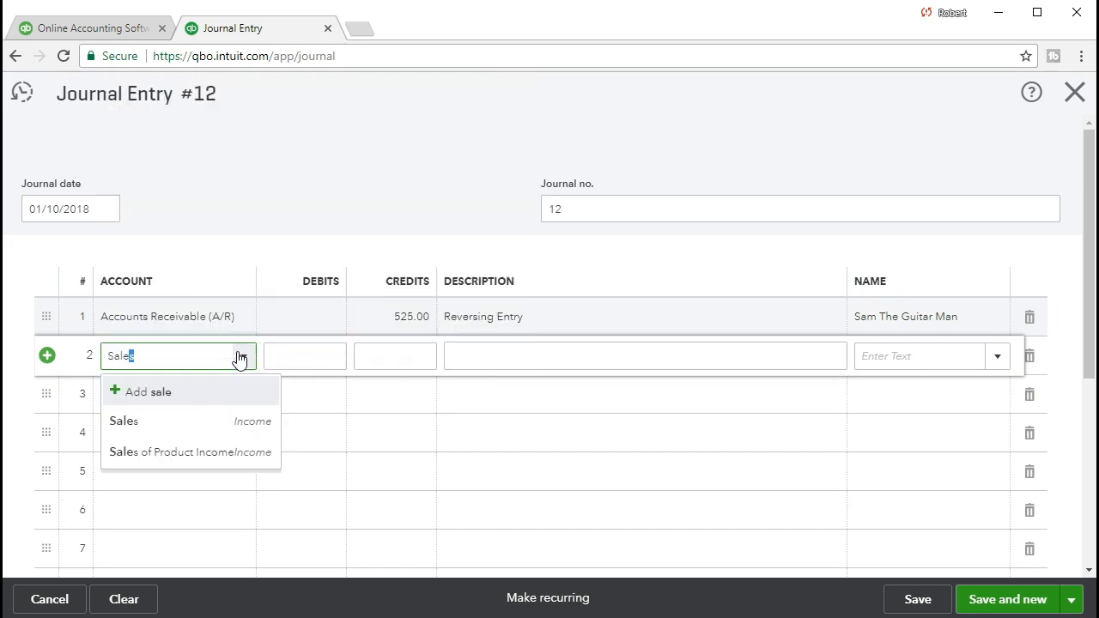
click(249, 451)
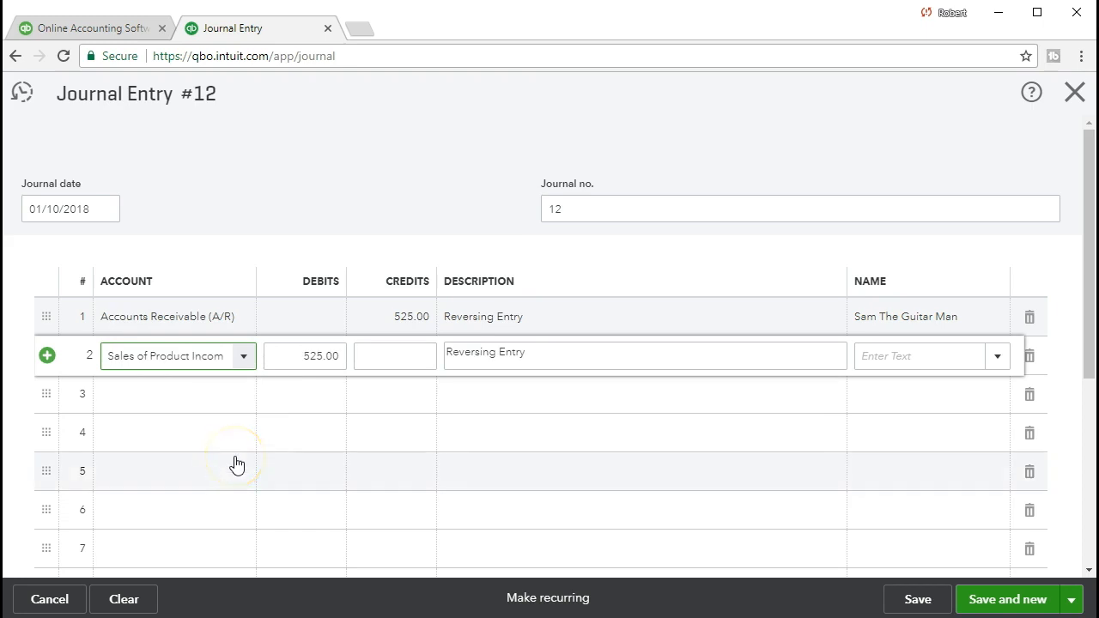
key(Tab)
click(295, 362)
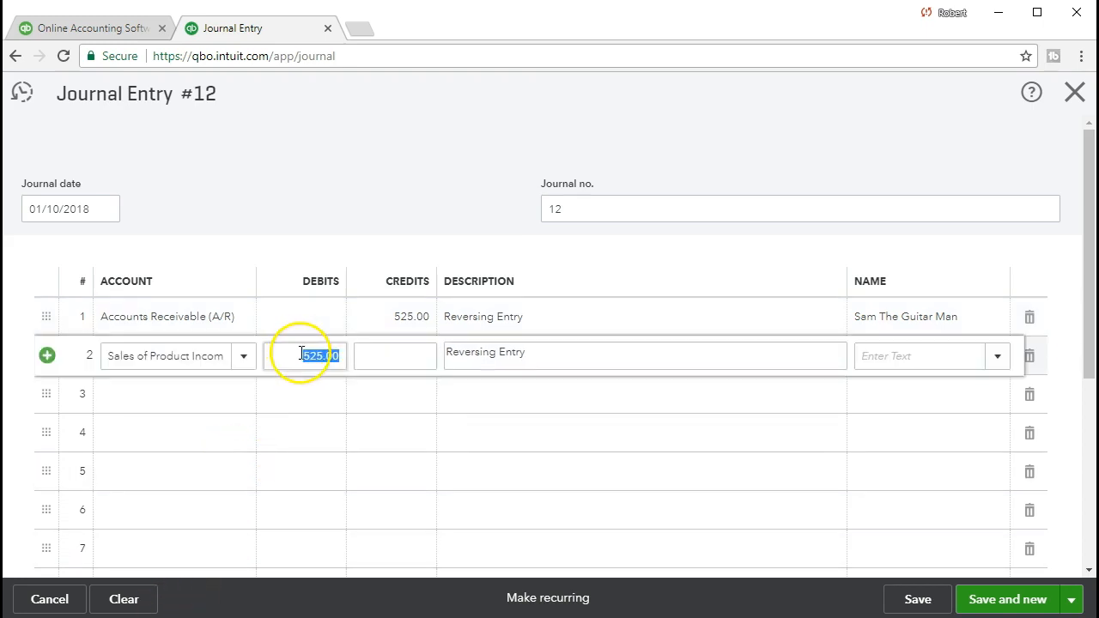
text(500)
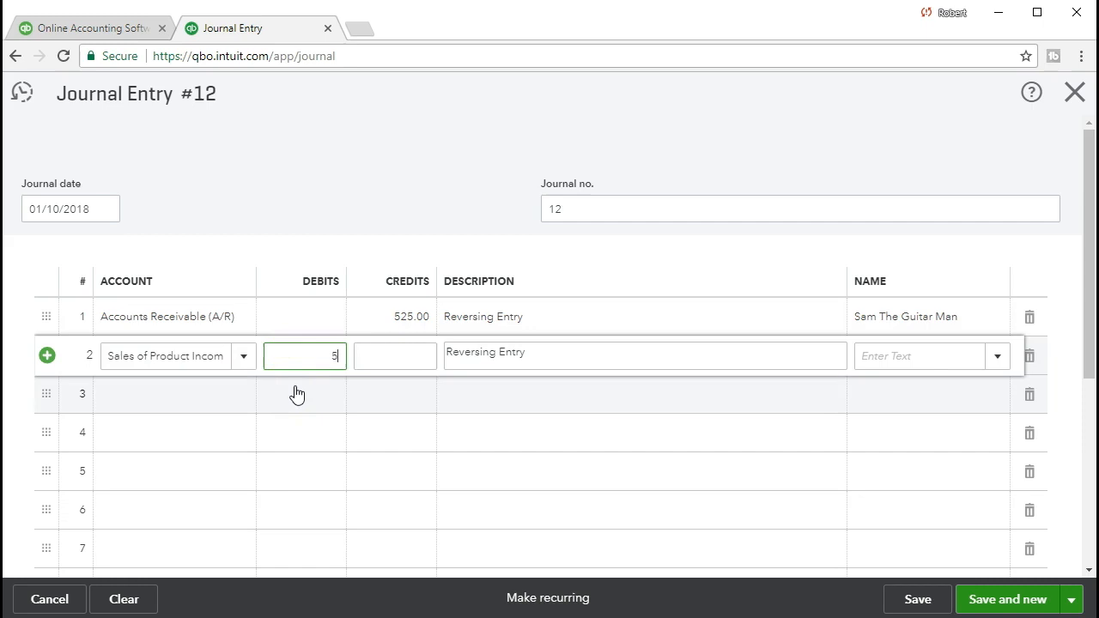
key(Tab)
key(Tab)
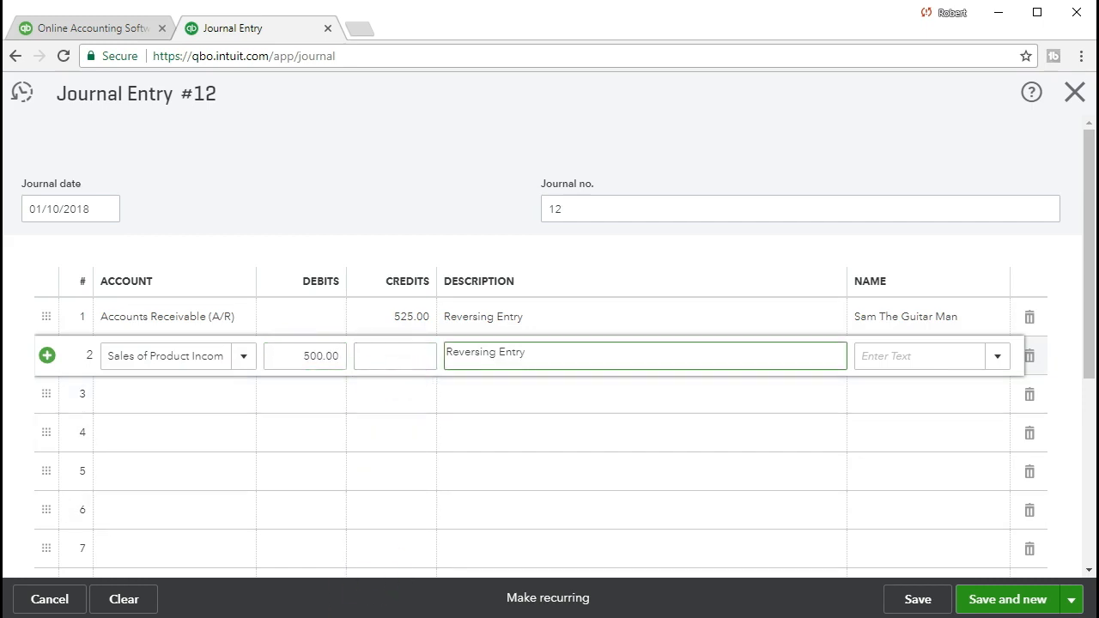
Add a 25.00 debit to California State Board of Equalization Payable on the third line
click(128, 401)
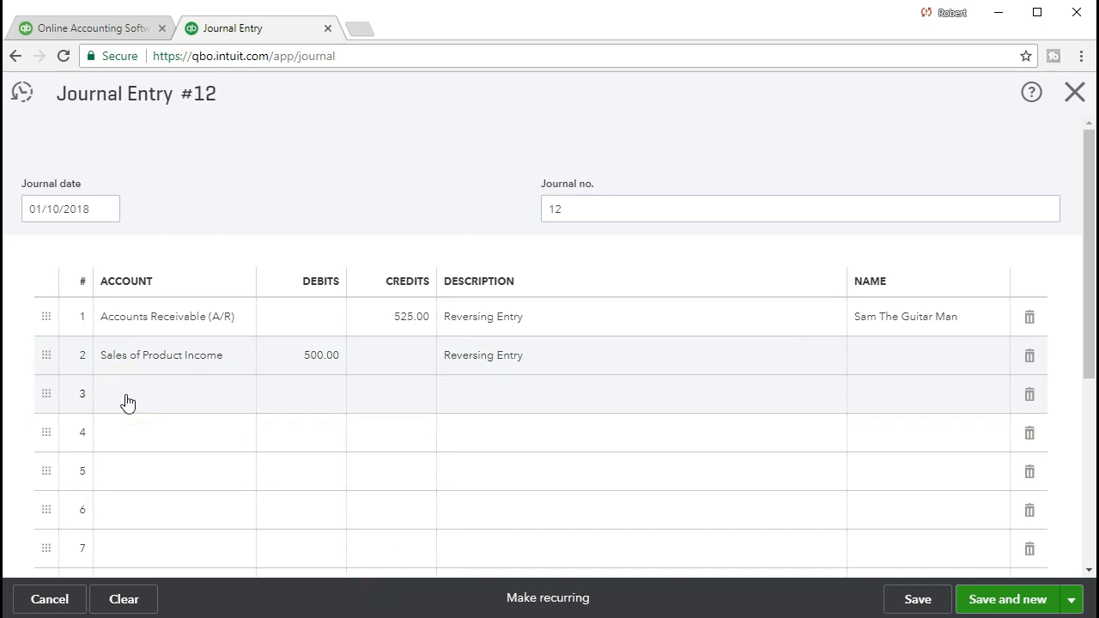
click(127, 400)
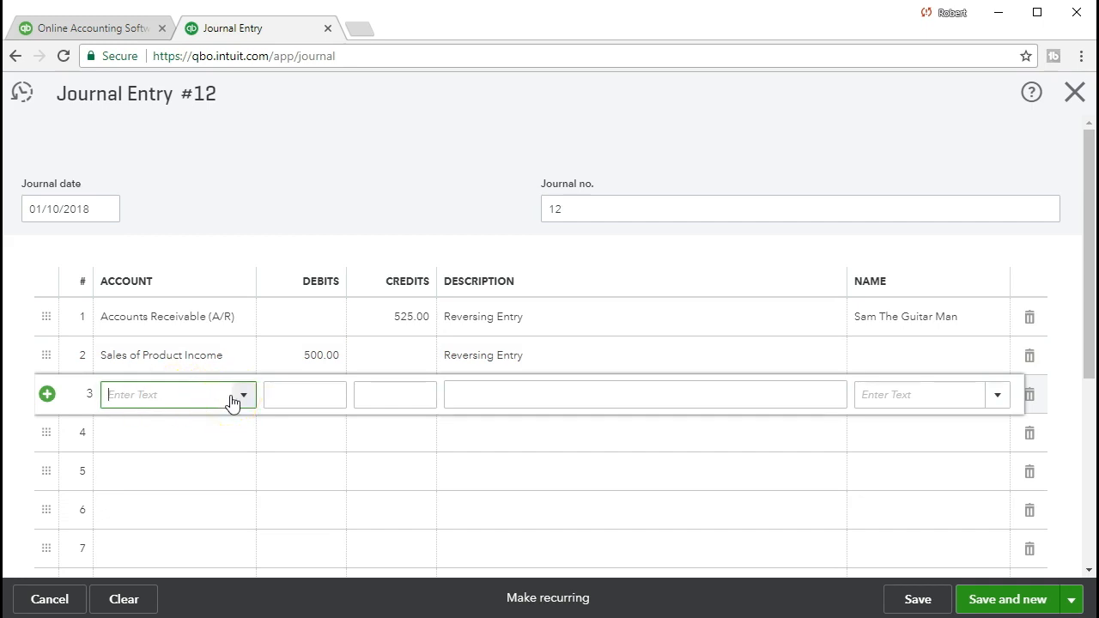
text(California State Board)
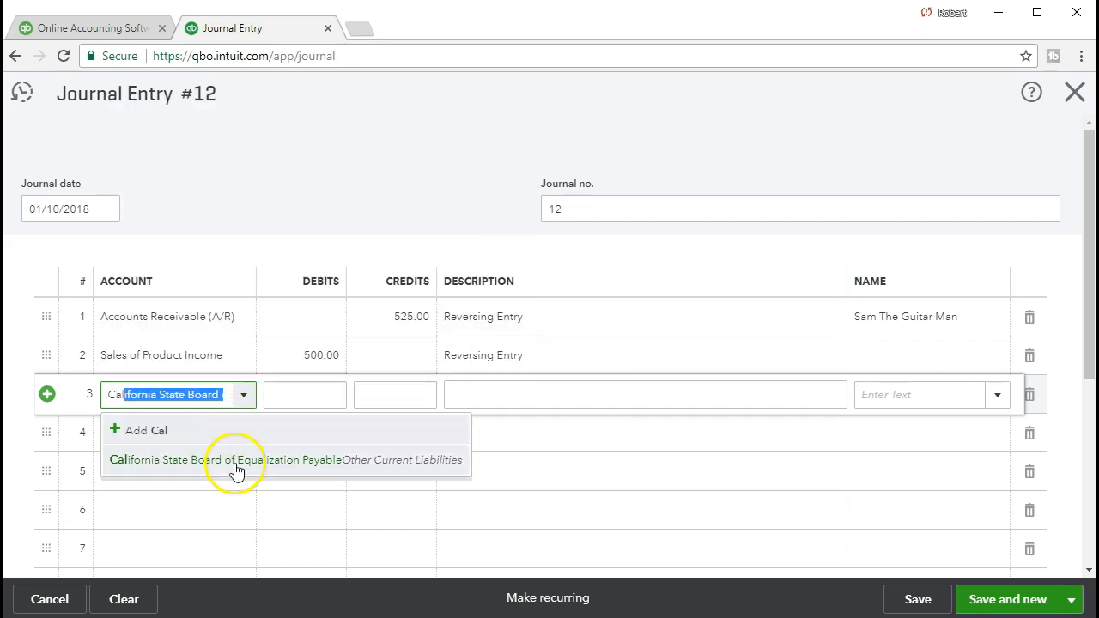
click(289, 462)
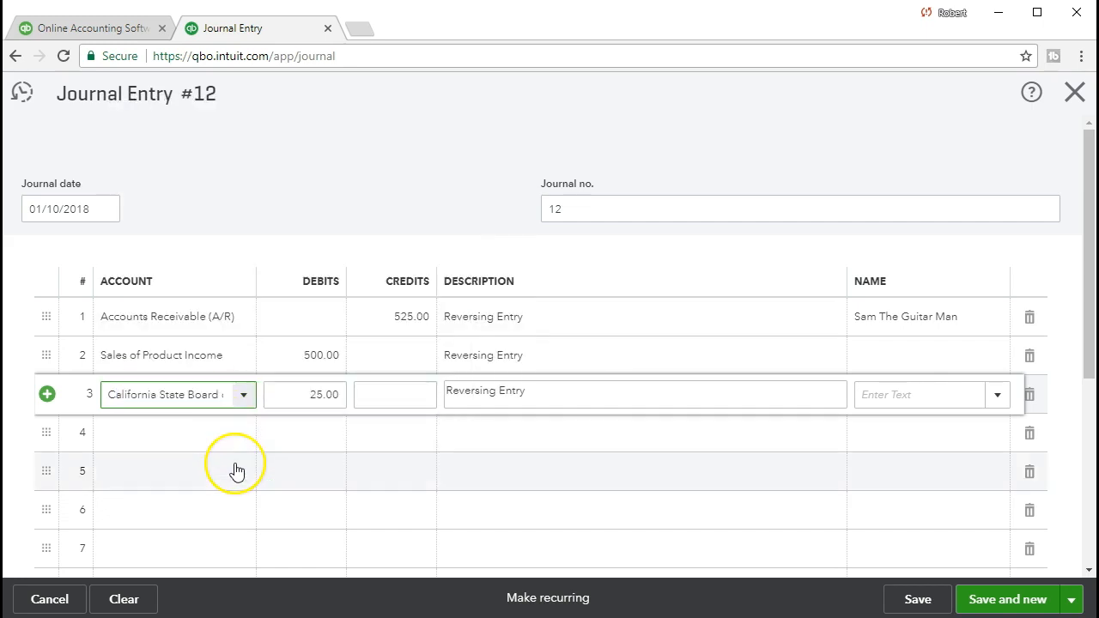
key(Tab)
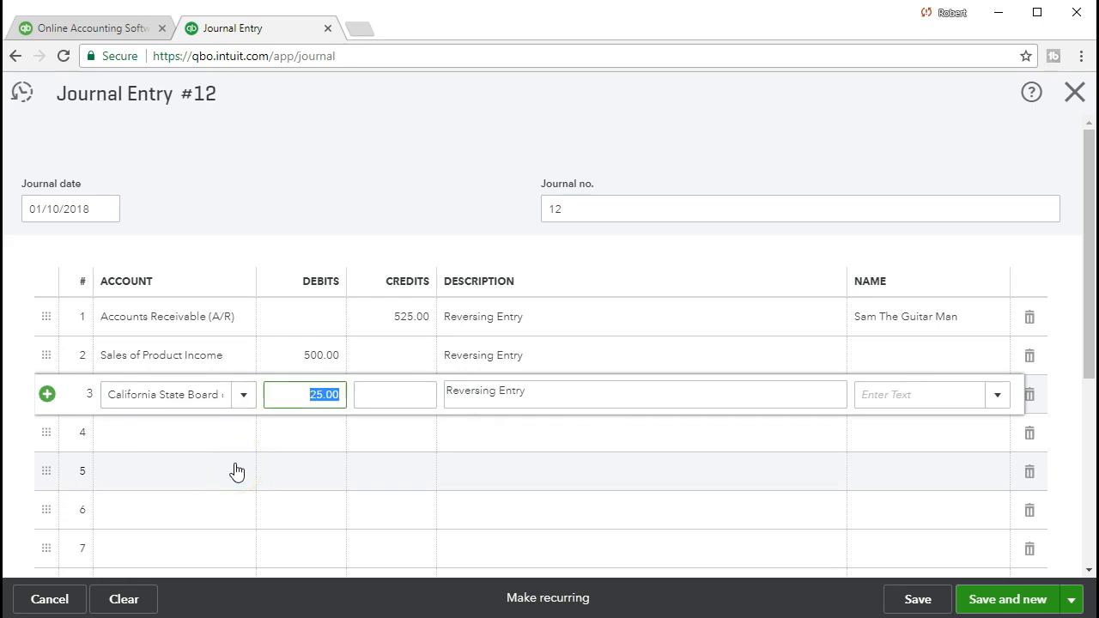
key(Tab)
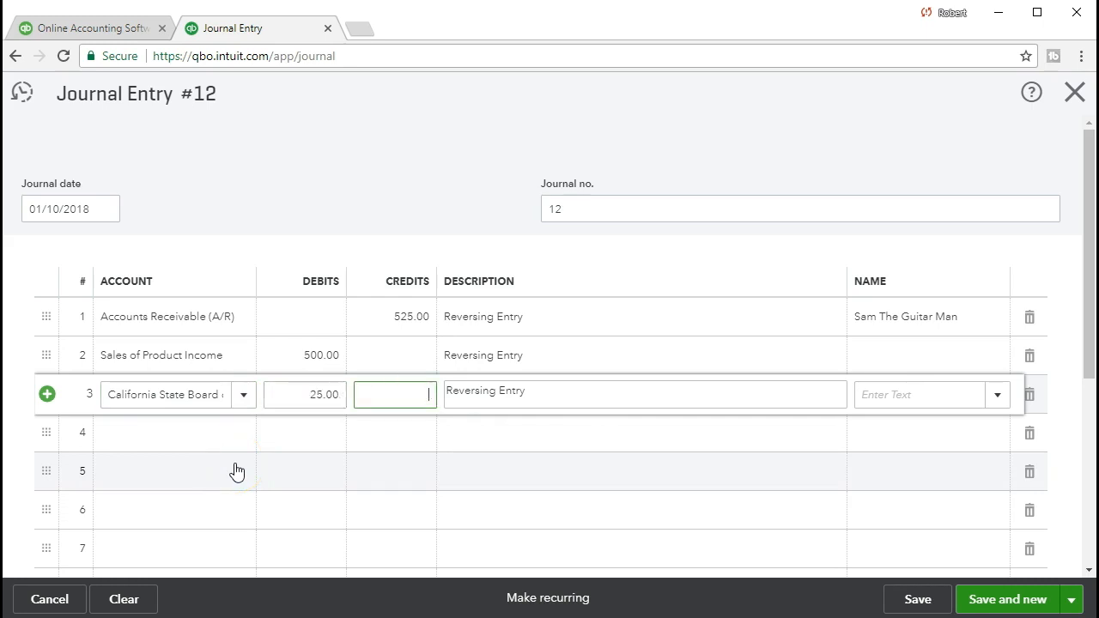
Enter a 400.00 credit to Cost of Goods Sold on the fourth line
click(190, 436)
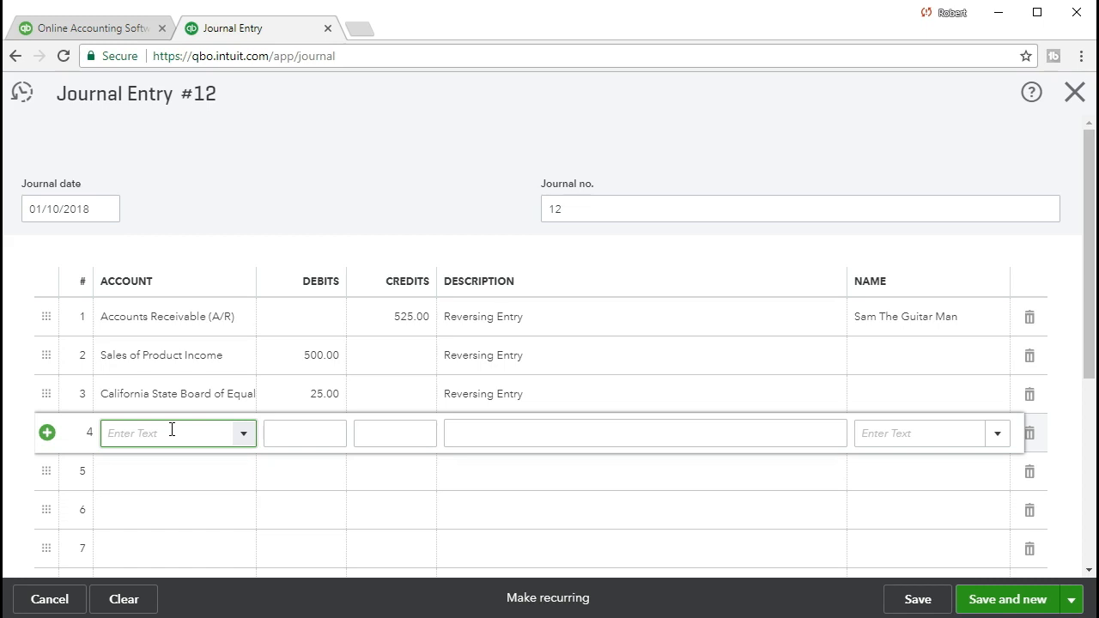
text(Cos)
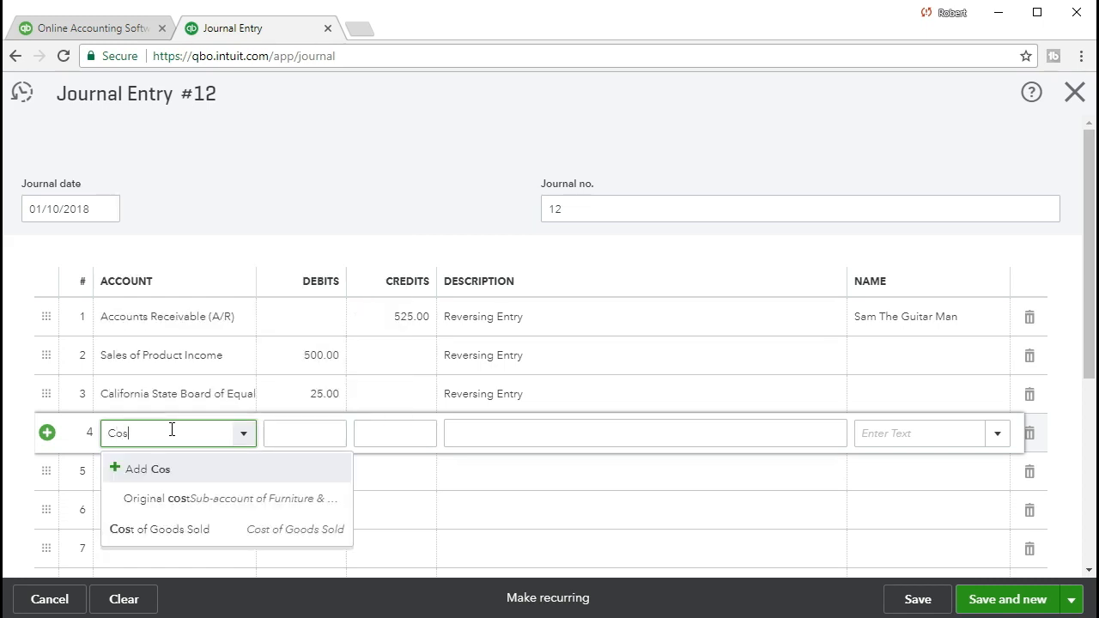
click(180, 533)
key(Tab)
key(Tab)
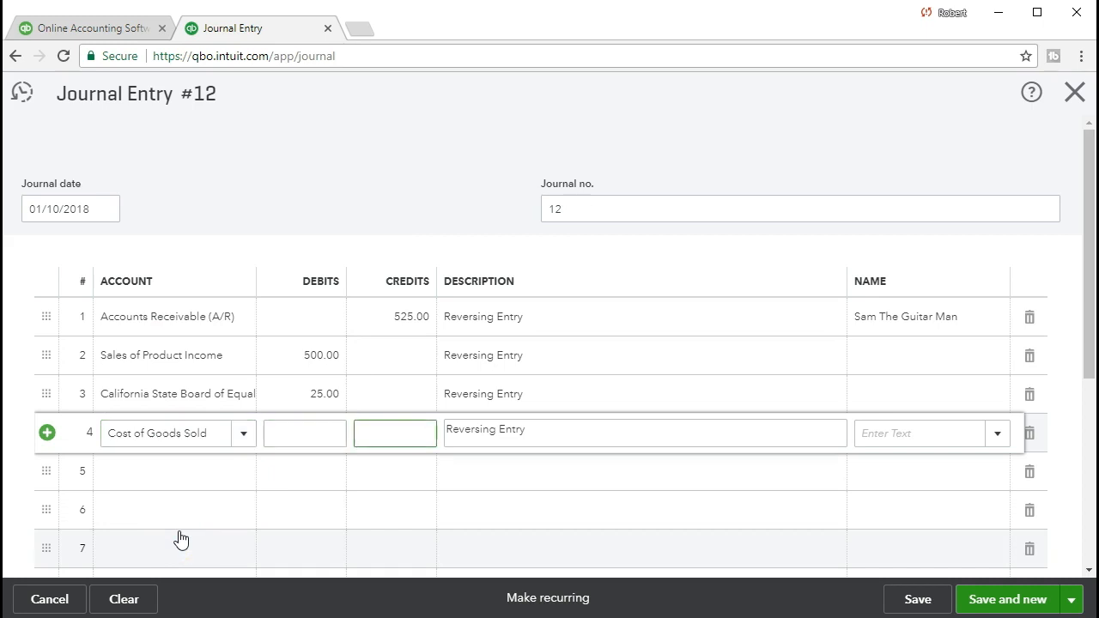
text(400)
key(Tab)
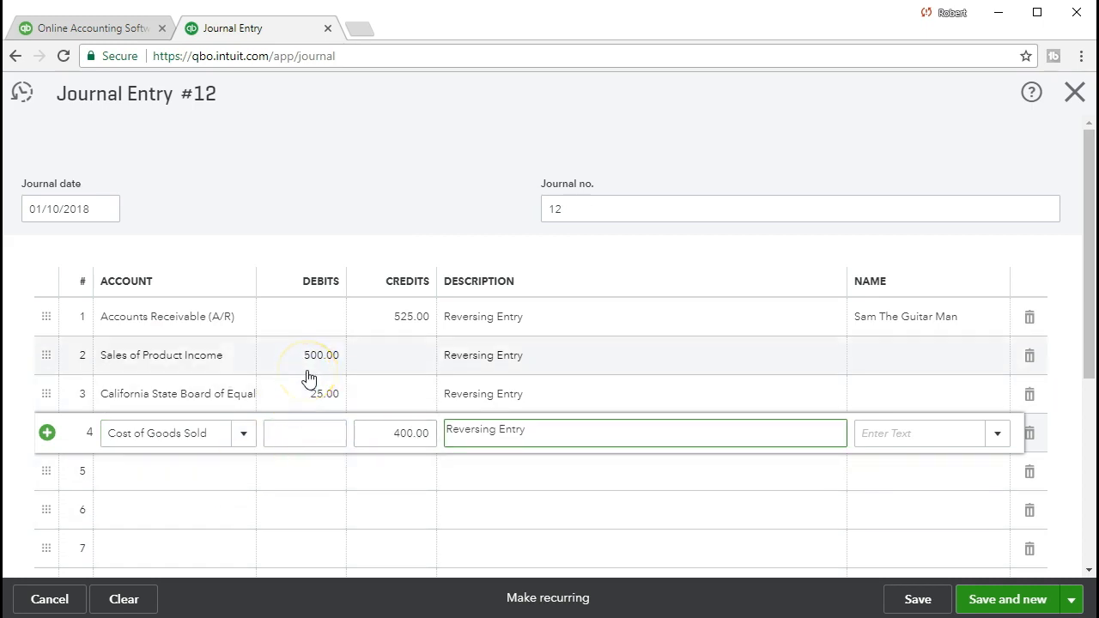
Add a 400.00 debit to Inventory Asset on the fifth line
click(173, 481)
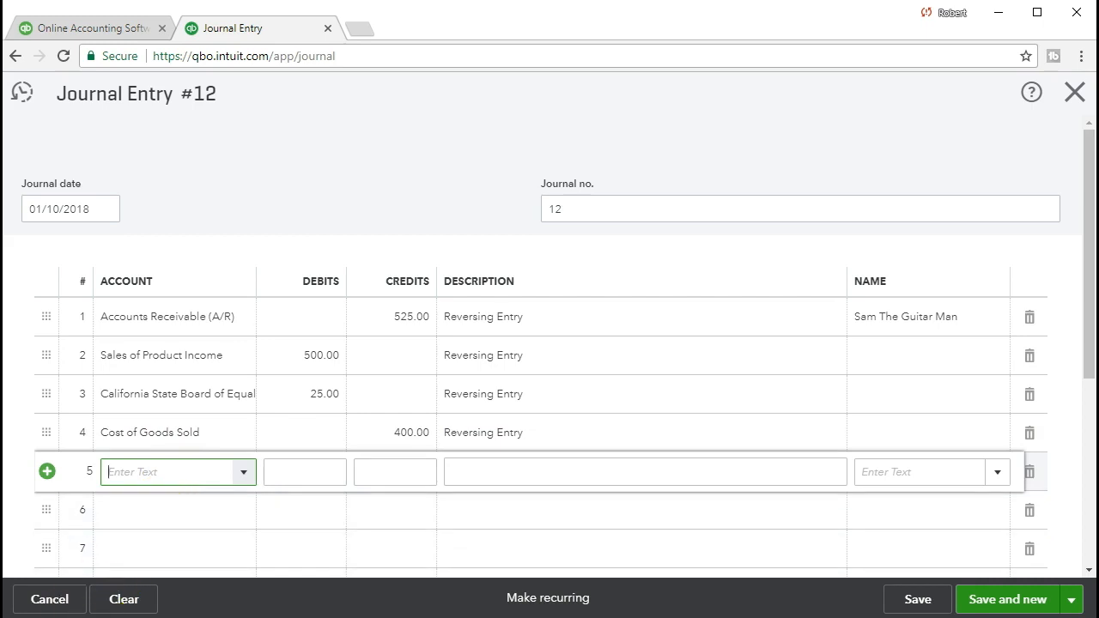
click(162, 484)
text(inv)
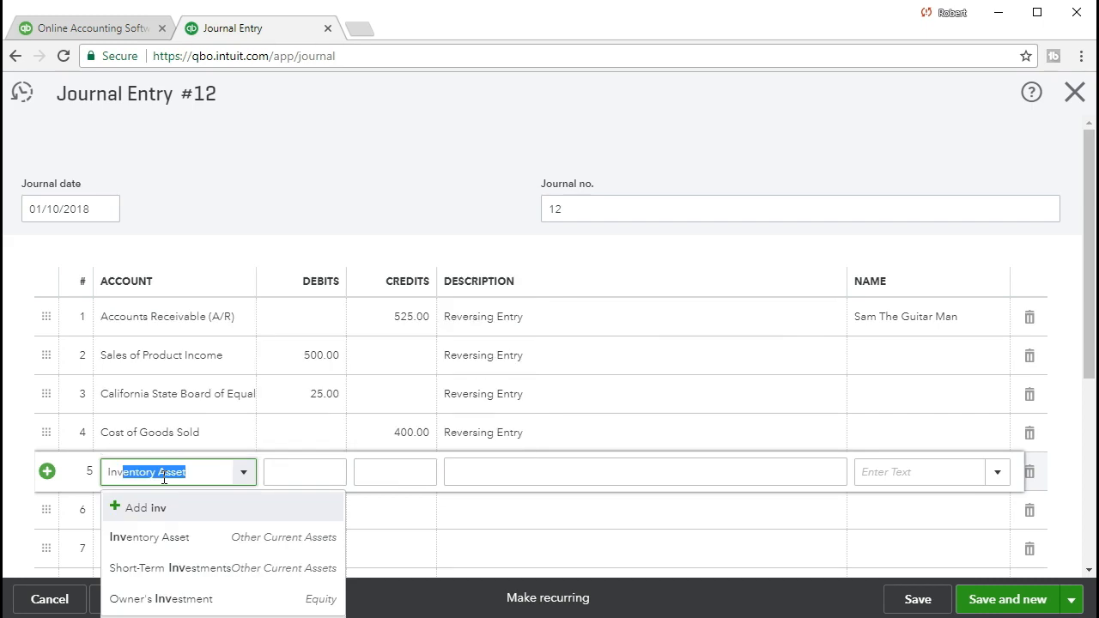
click(170, 538)
key(Tab)
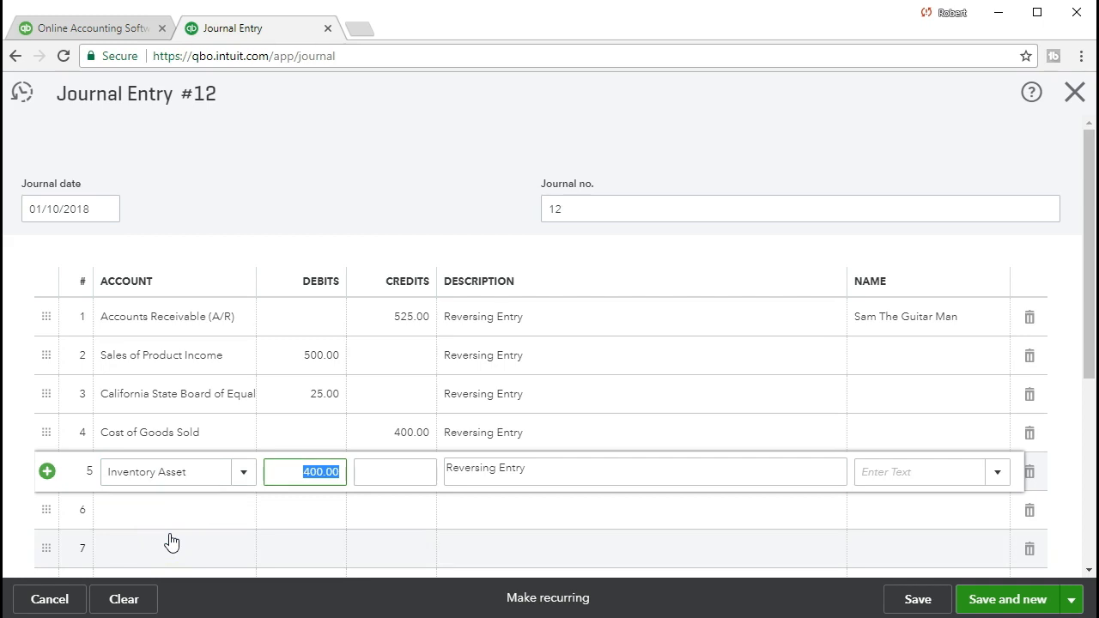
click(198, 509)
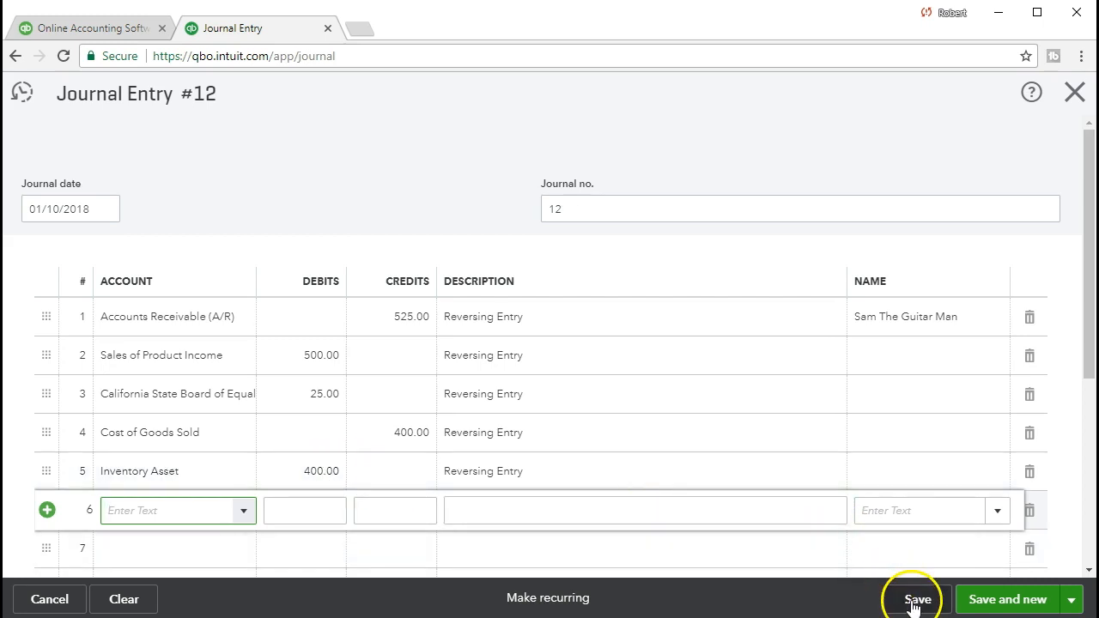
Set the journal date to 03/01/2021, then save and close the reversing journal entry
click(96, 209)
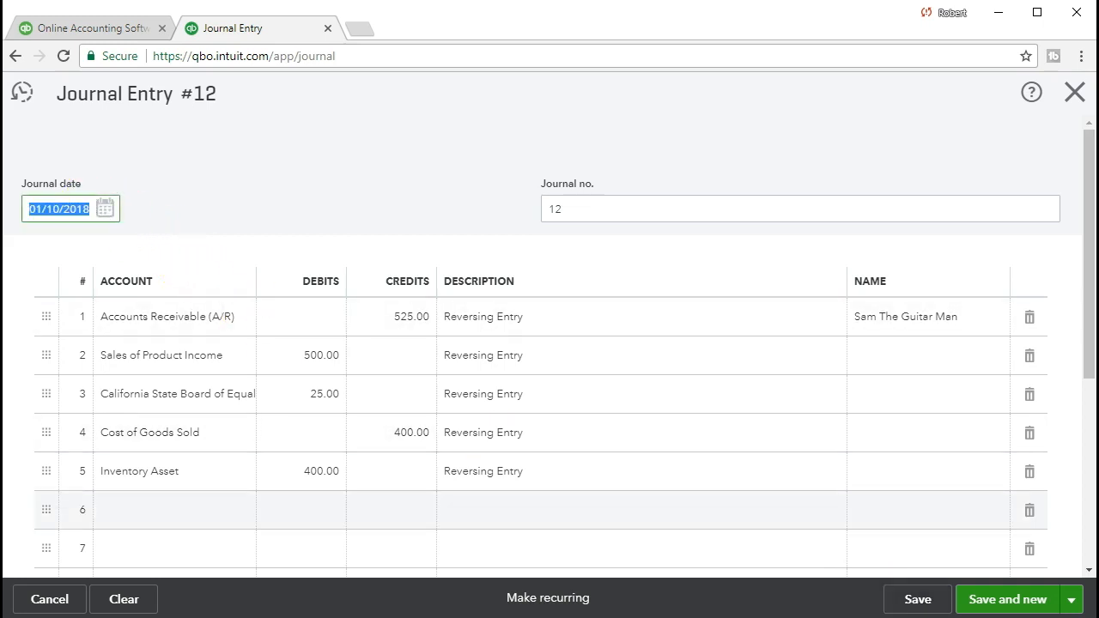
text(03/01/2021)
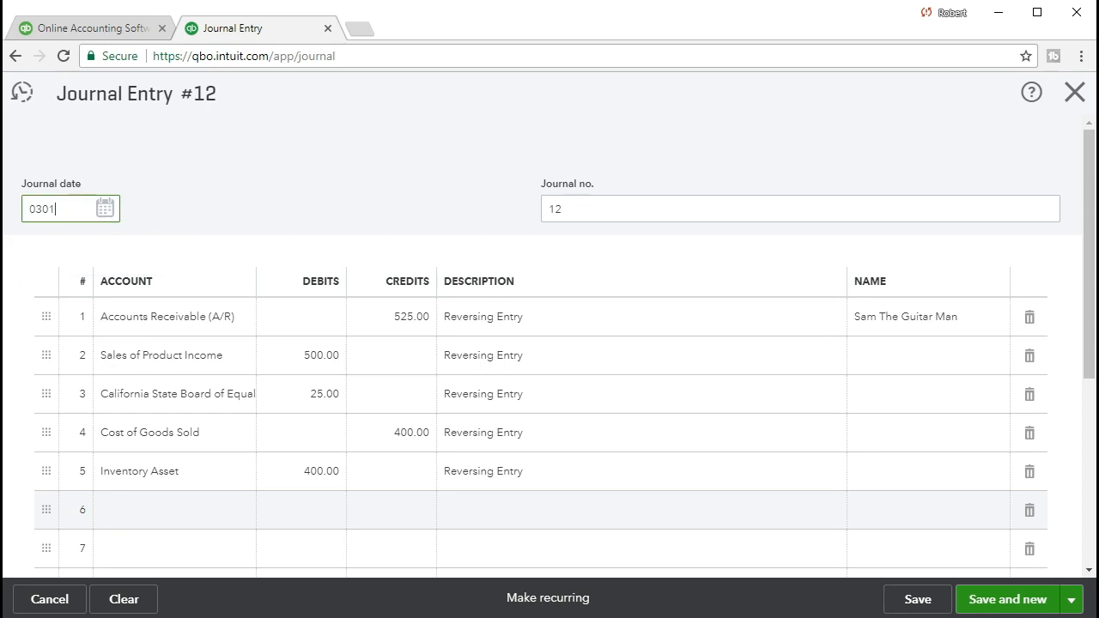
key(Tab)
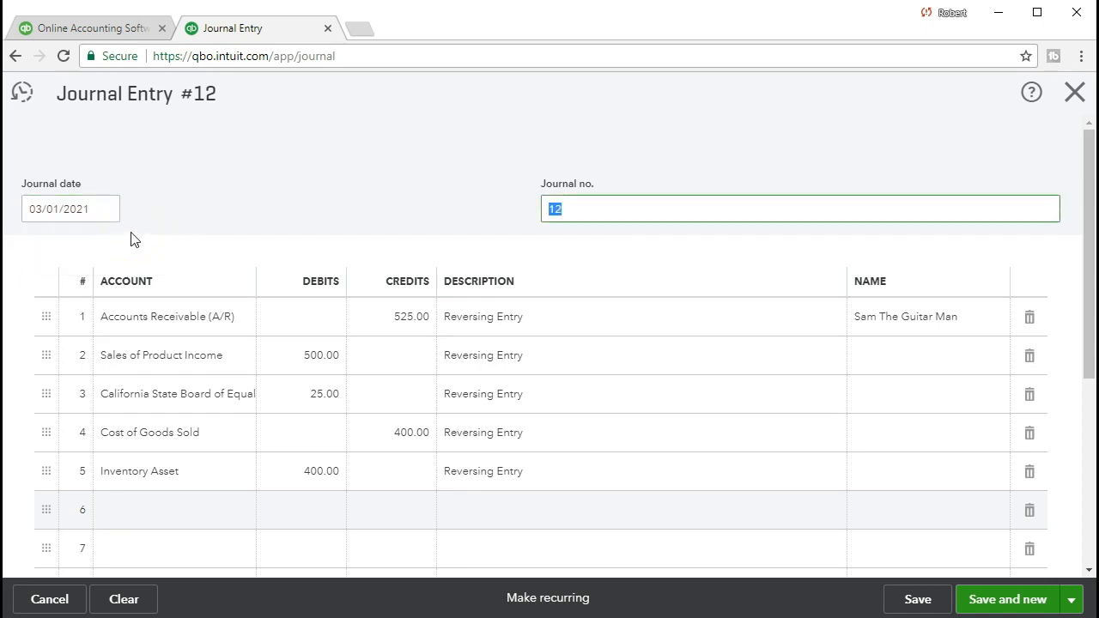
click(916, 601)
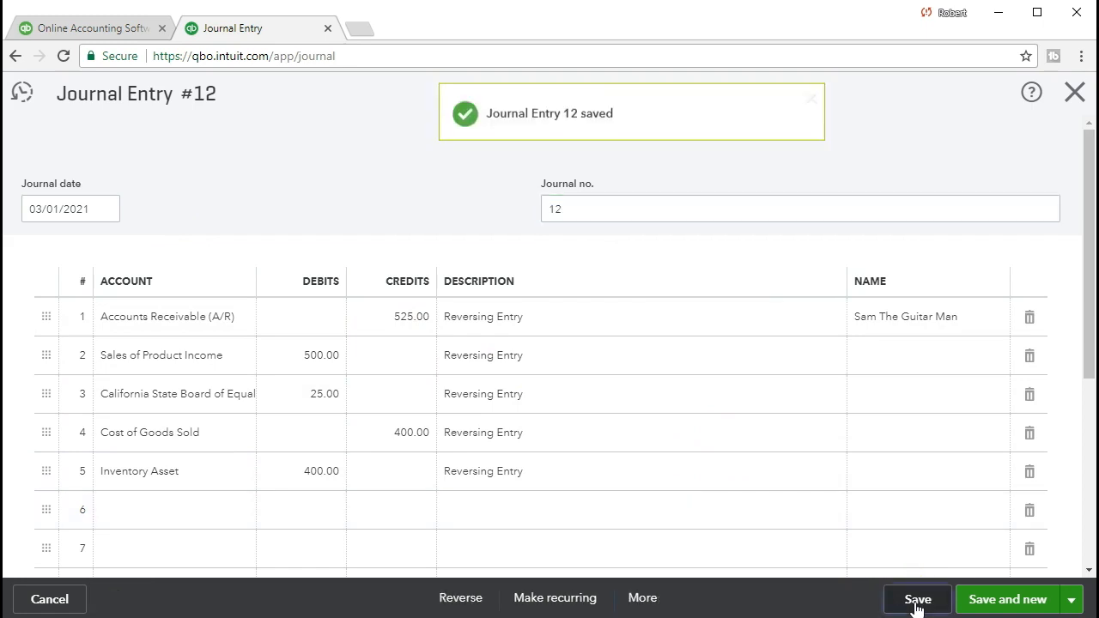
click(917, 603)
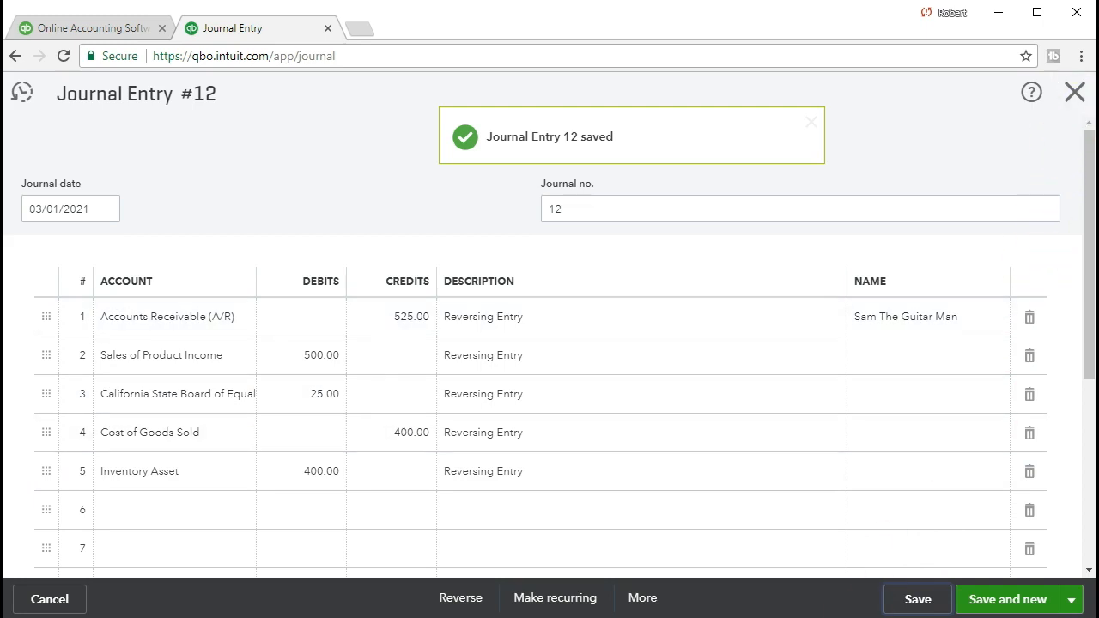
click(1075, 92)
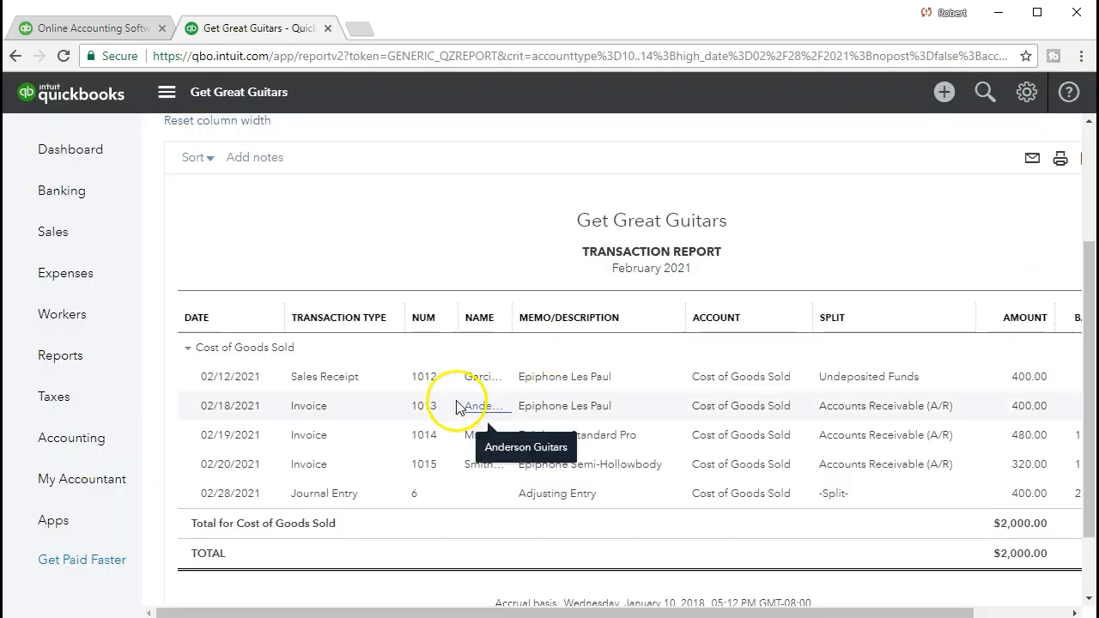
Run the Balance Sheet report for the period 01/01/2021 to 02/28/2021
click(87, 375)
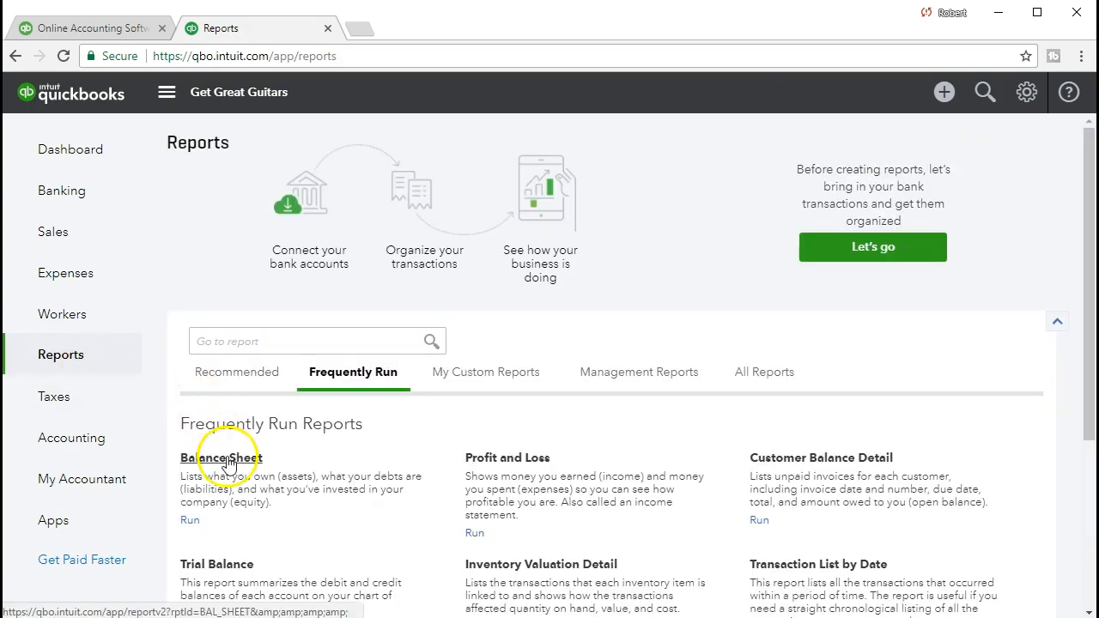
click(228, 463)
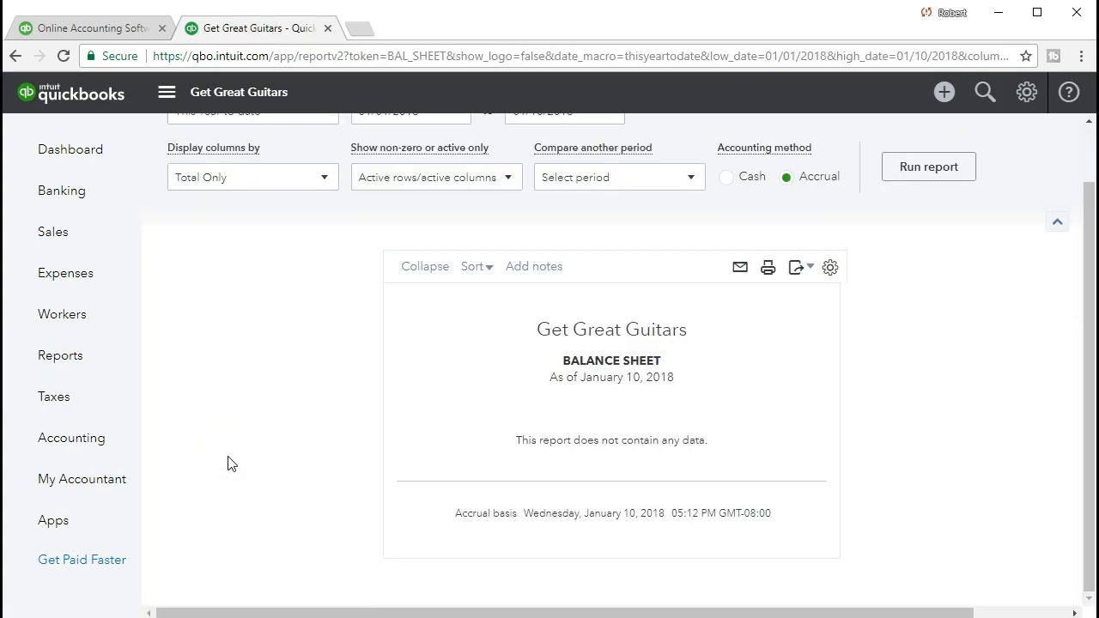
click(429, 178)
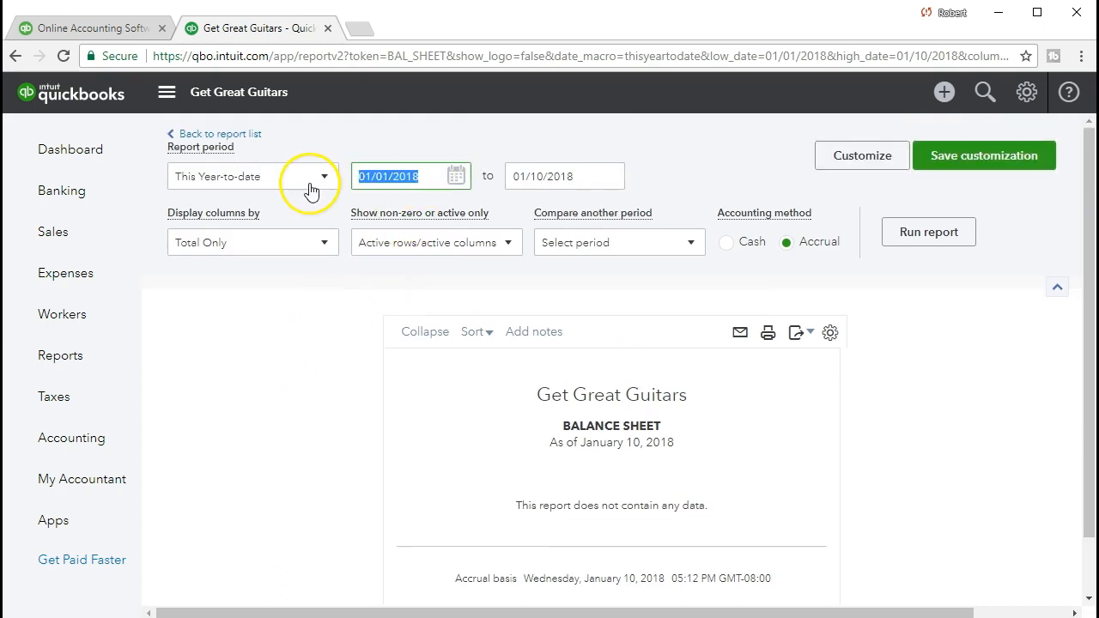
text(01/01/2021)
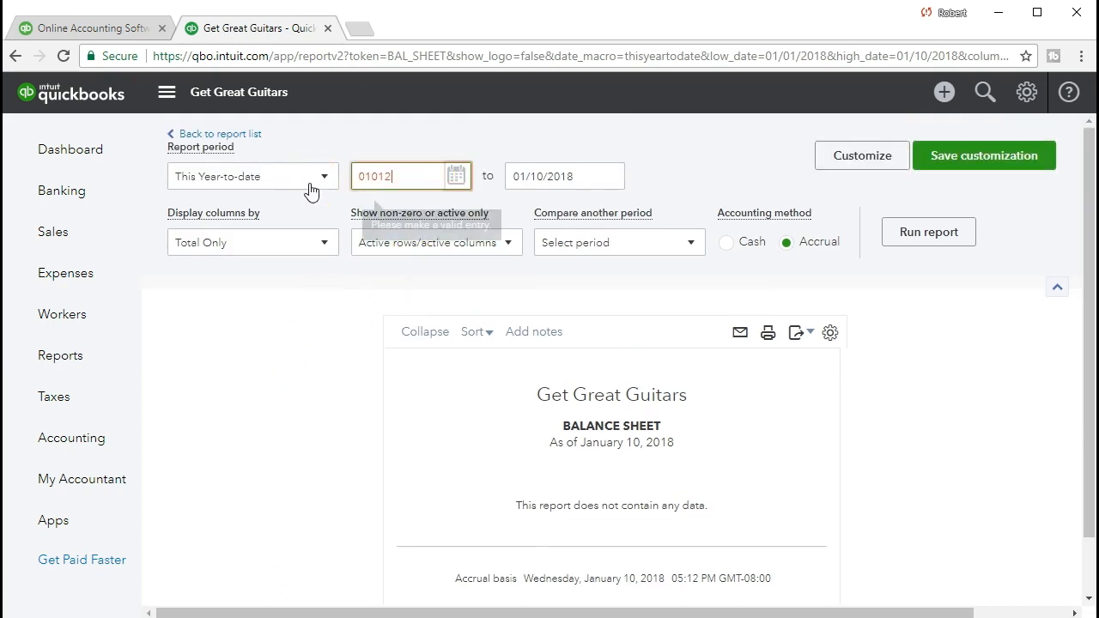
key(Tab)
text(02/28/2021)
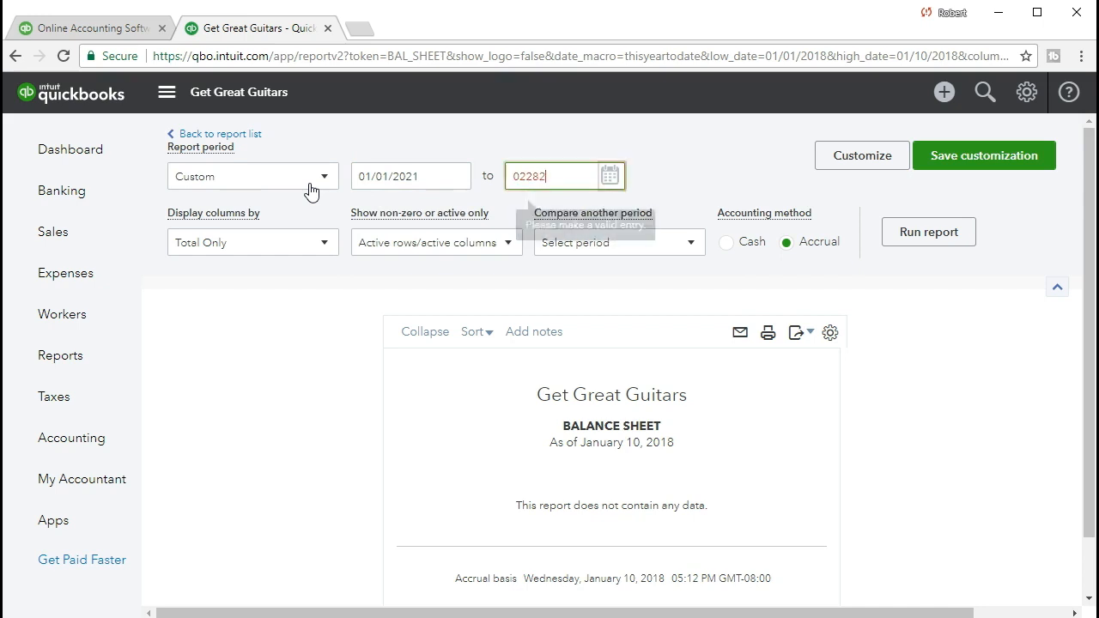
key(Tab)
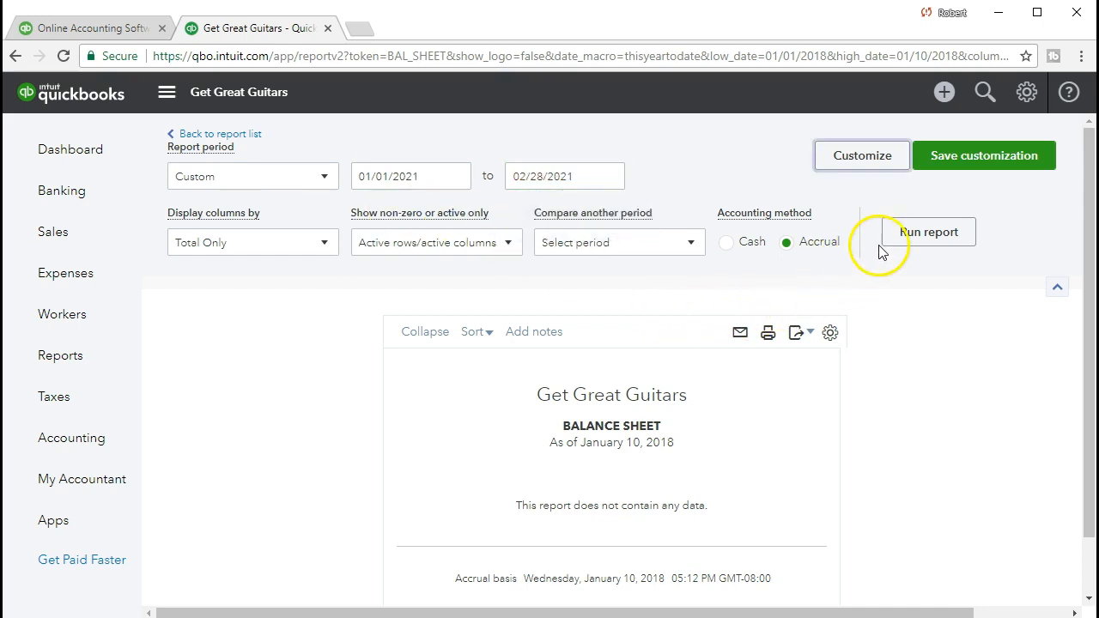
click(888, 236)
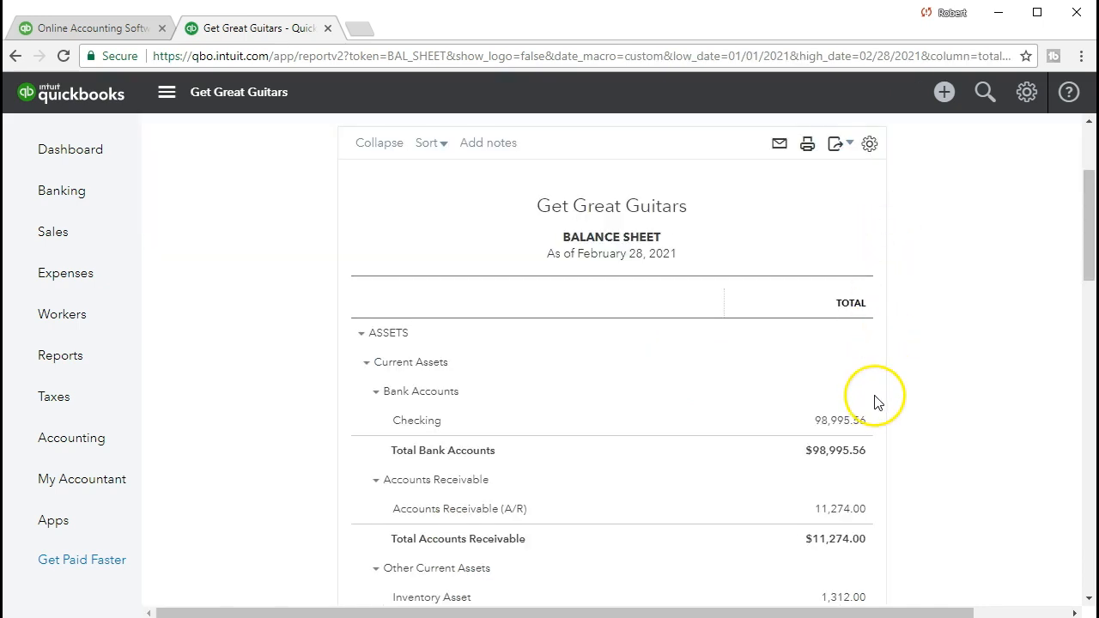
Open the transaction detail behind the Accounts Receivable balance and narrow its columns to fit the amounts and balances
scroll(877, 402, down, 3)
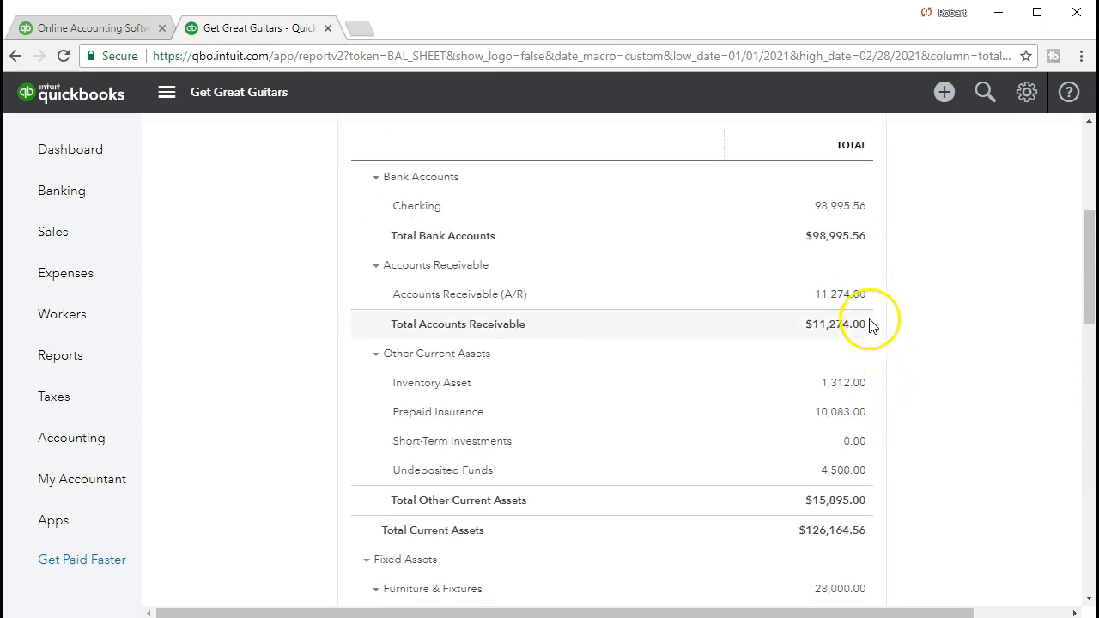
click(850, 296)
scroll(837, 357, down, 2)
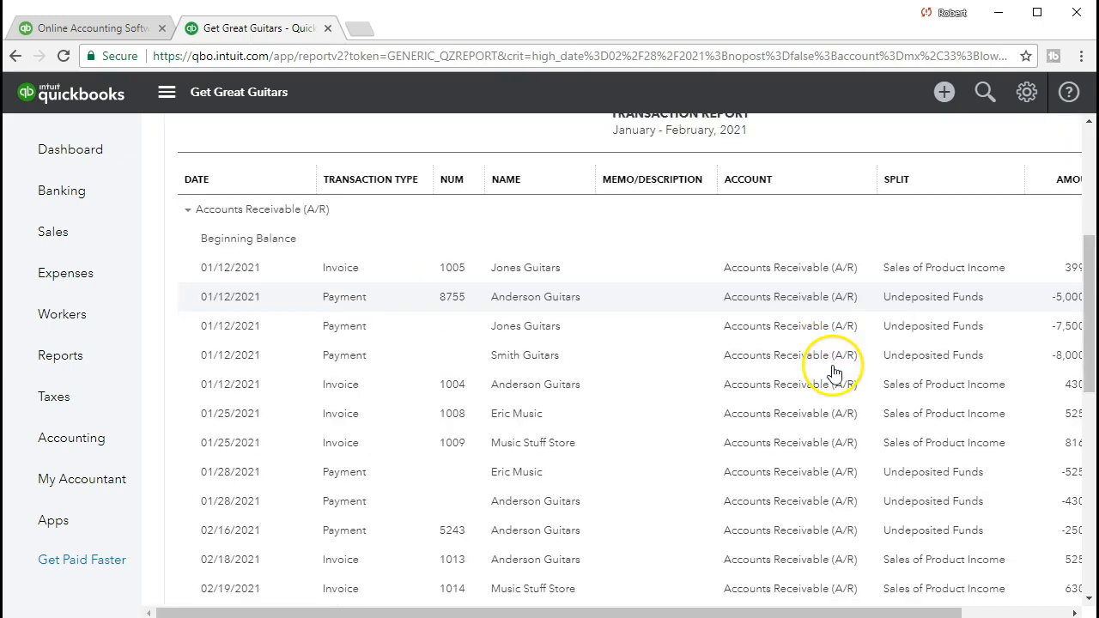
scroll(833, 371, down, 6)
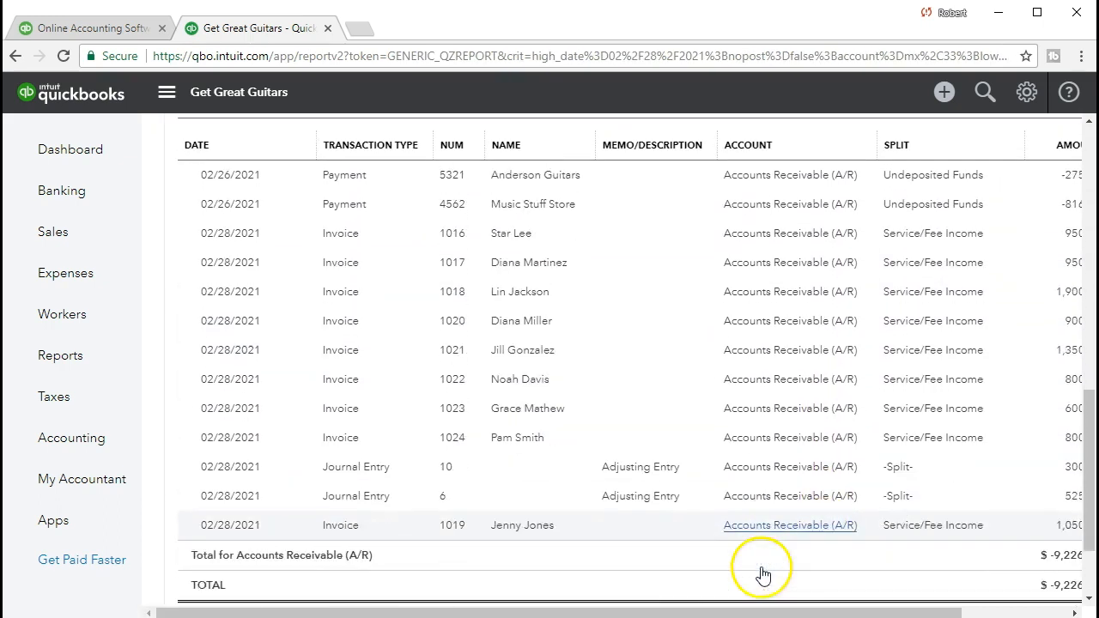
scroll(762, 574, down, 2)
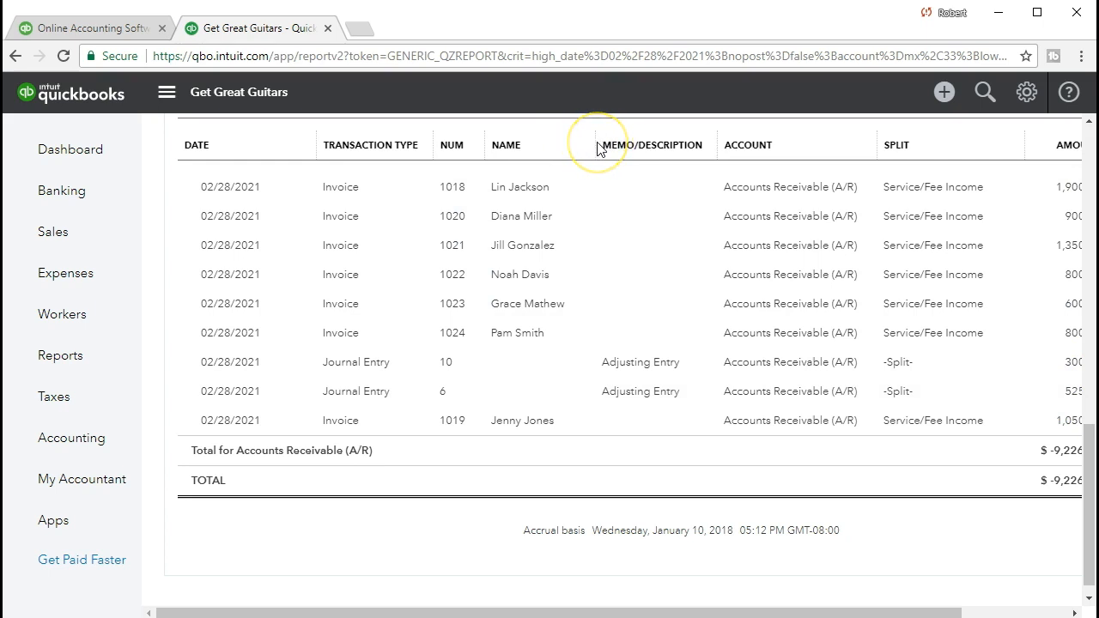
drag(589, 142, 554, 150)
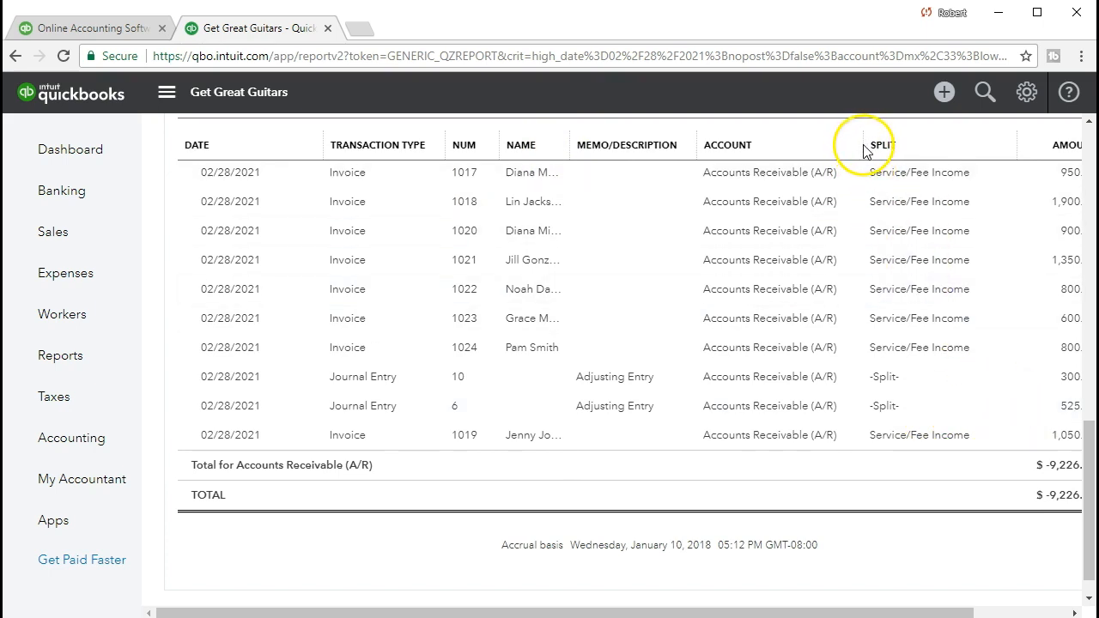
drag(864, 149, 862, 149)
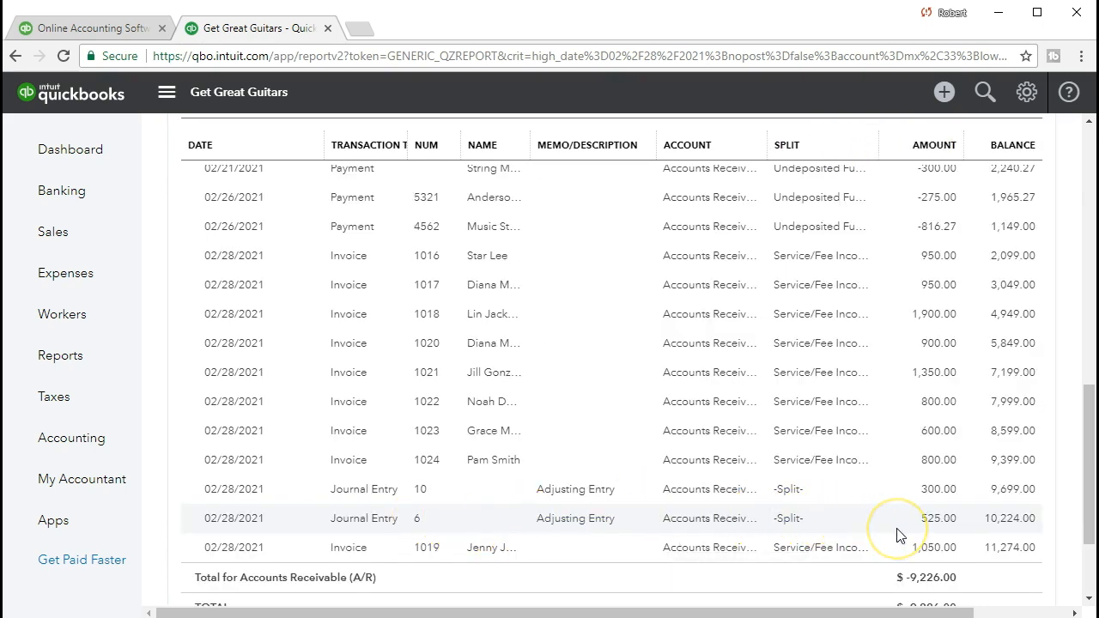
Rerun the Accounts Receivable transaction report through 03/08/2021 and compare the March reversing entries with invoice 1026
scroll(734, 518, up, 10)
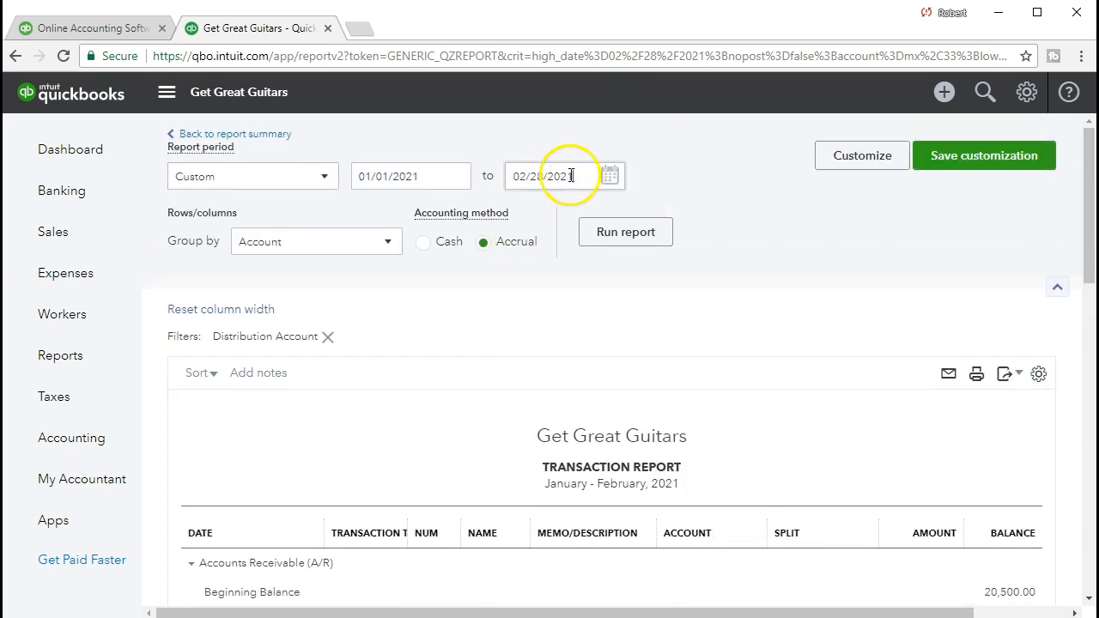
drag(559, 175, 485, 174)
text(+++)
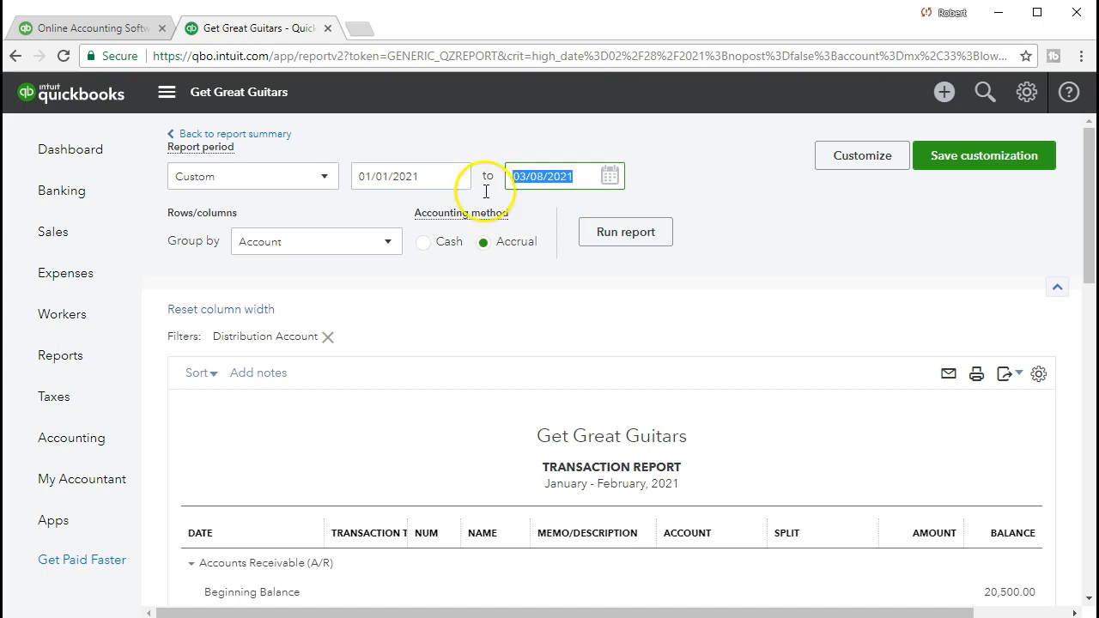
click(613, 247)
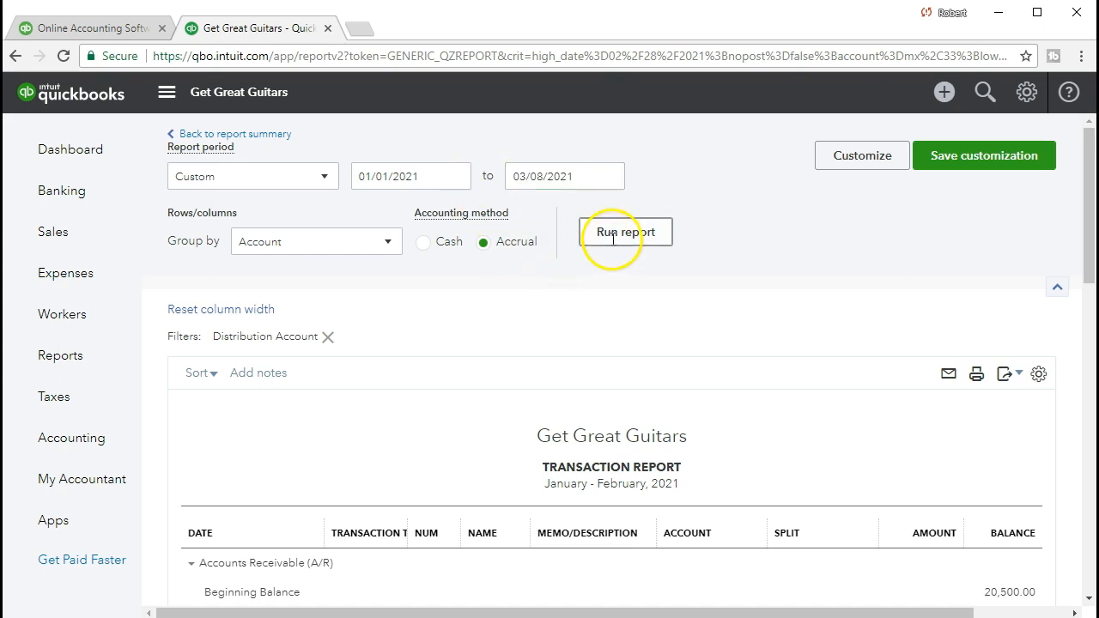
scroll(581, 343, down, 8)
scroll(581, 348, down, 3)
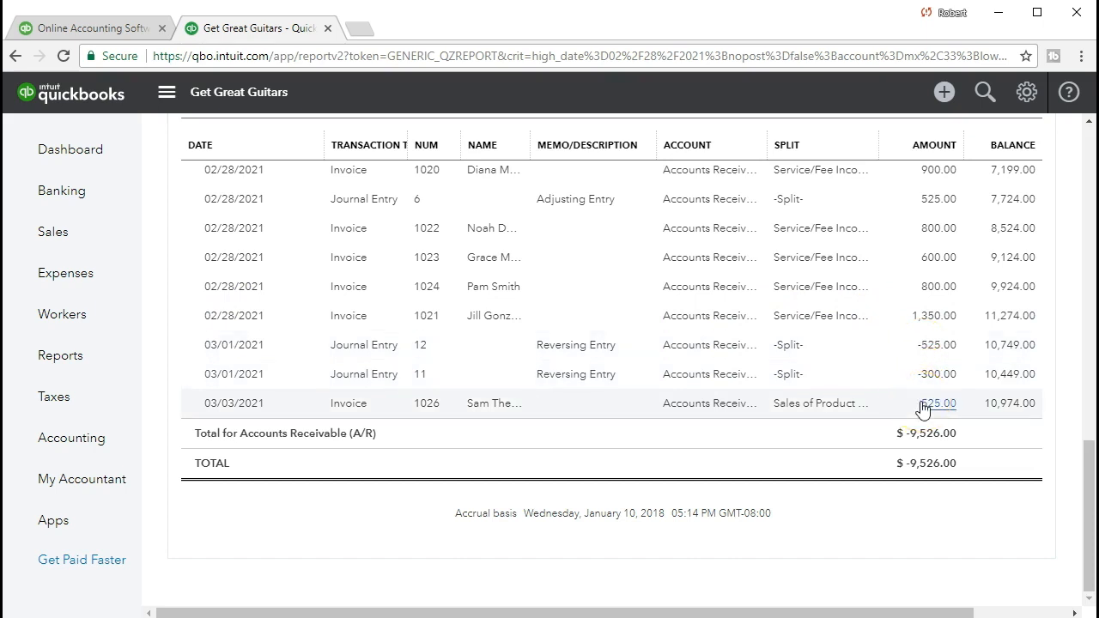
click(918, 355)
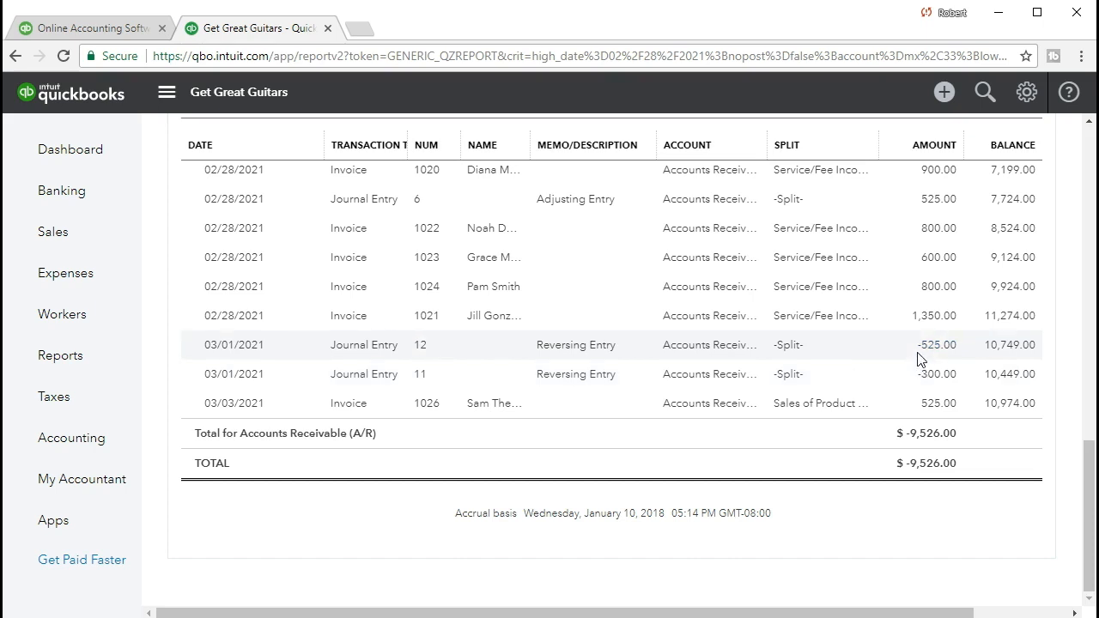
click(925, 414)
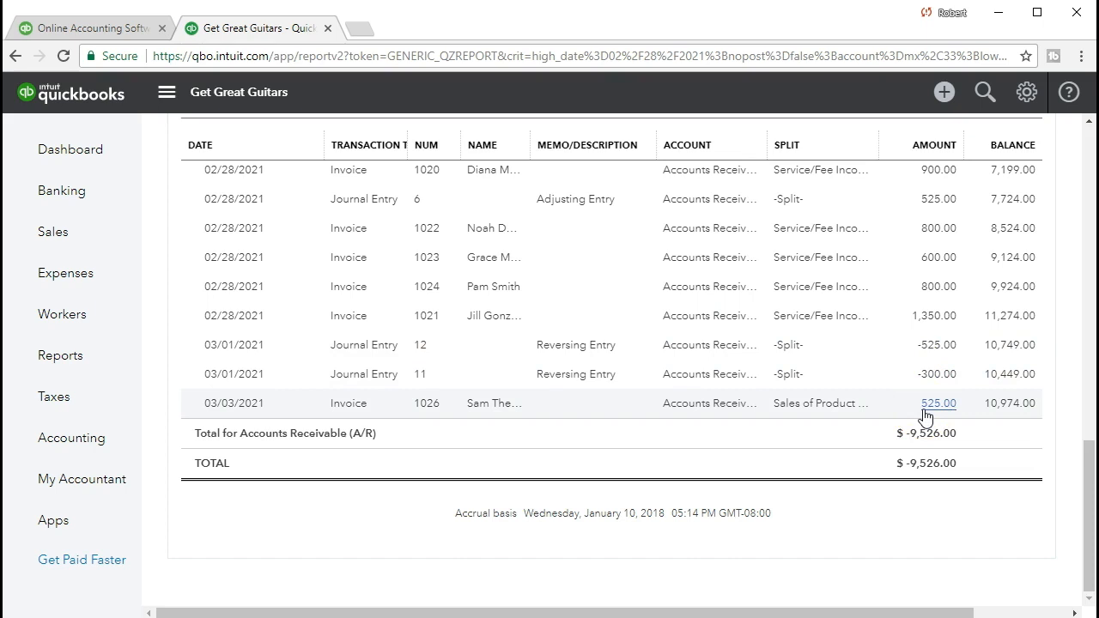
click(835, 422)
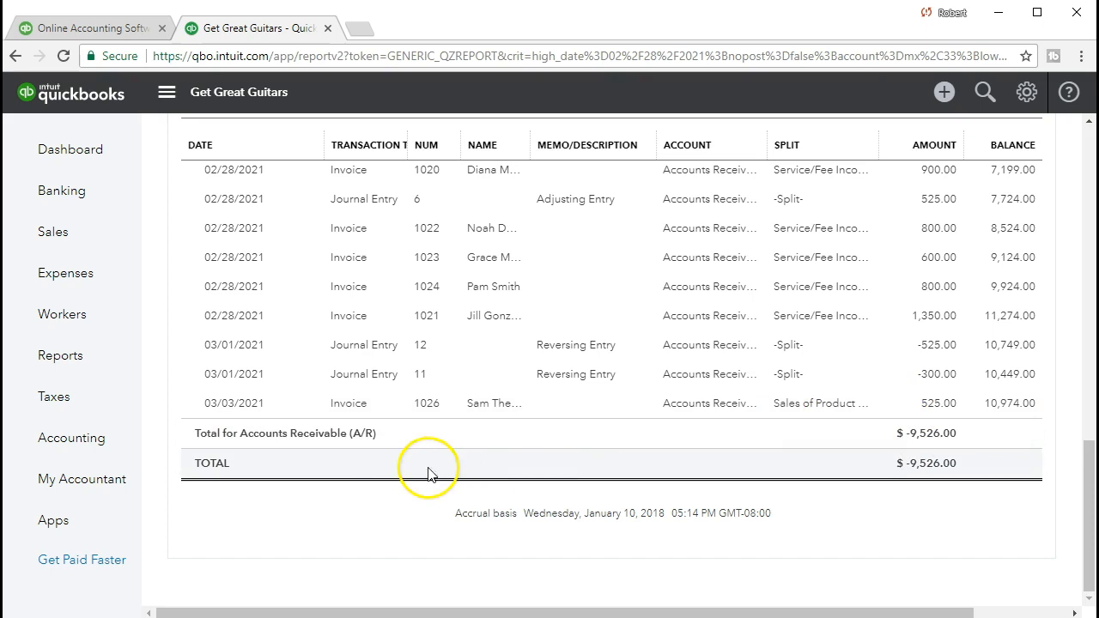
Return to the Balance Sheet, open the Inventory Asset transaction detail and examine the 02/28/2021 adjusting entry
scroll(319, 496, up, 10)
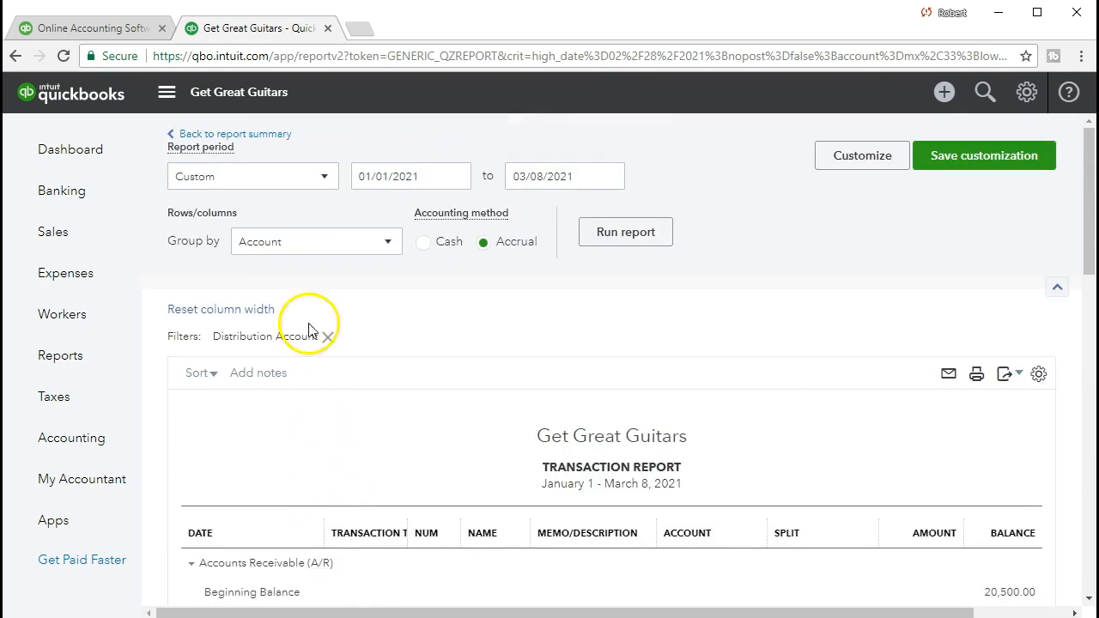
click(263, 135)
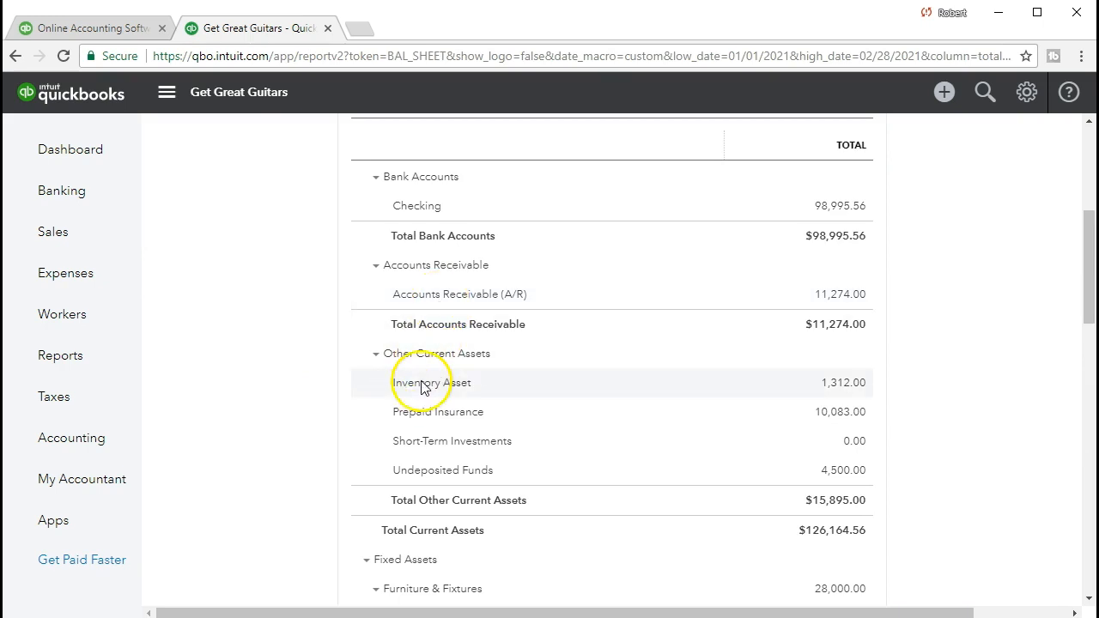
scroll(422, 387, up, 3)
scroll(421, 391, down, 3)
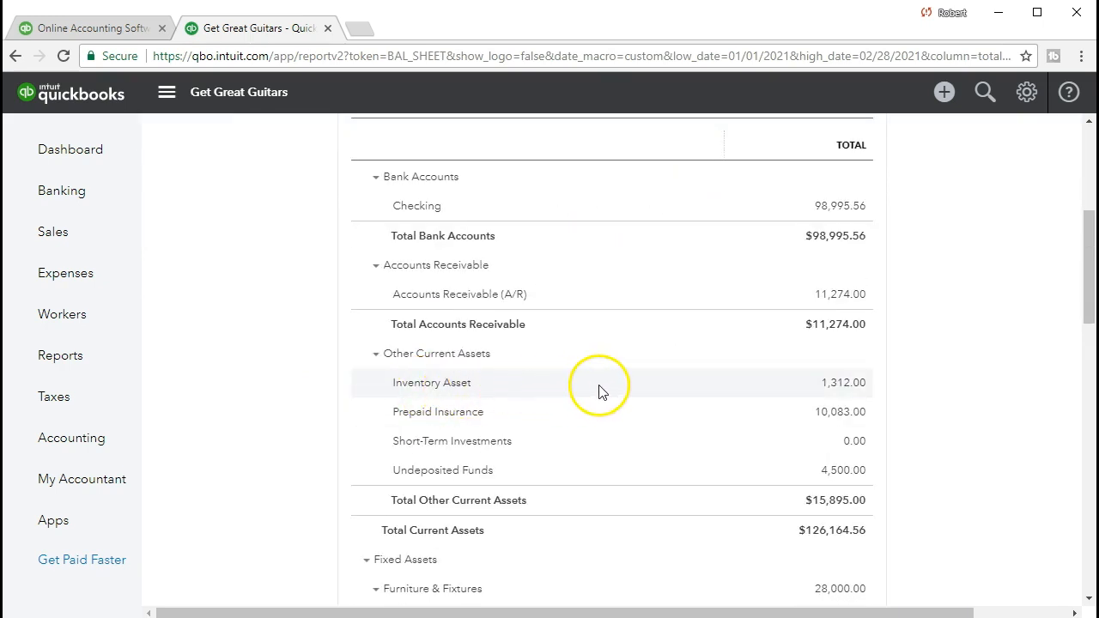
click(841, 393)
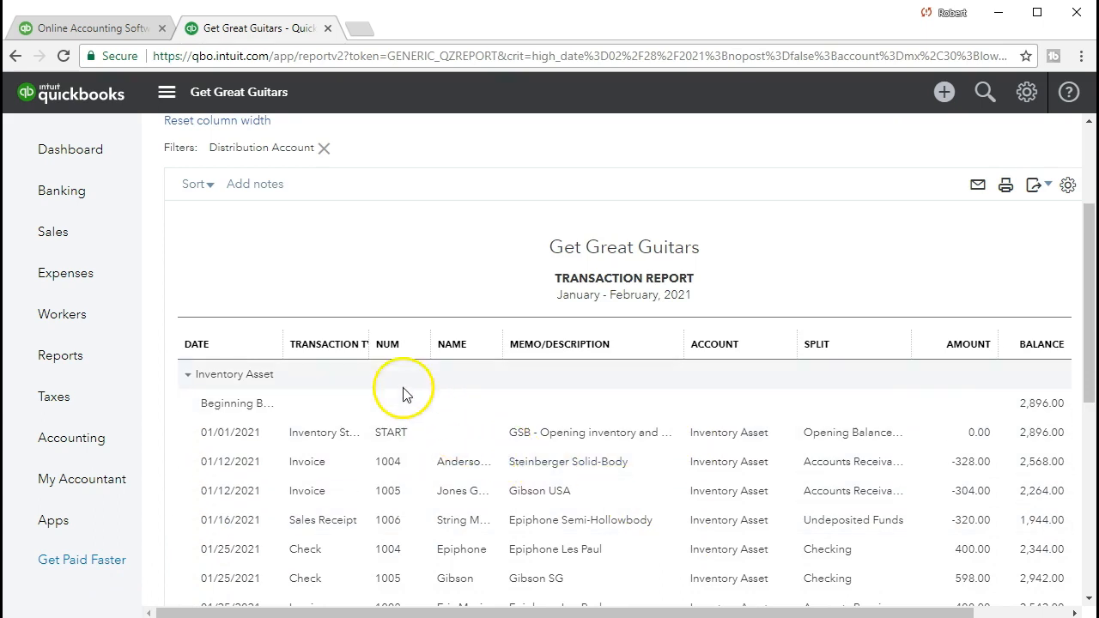
click(368, 347)
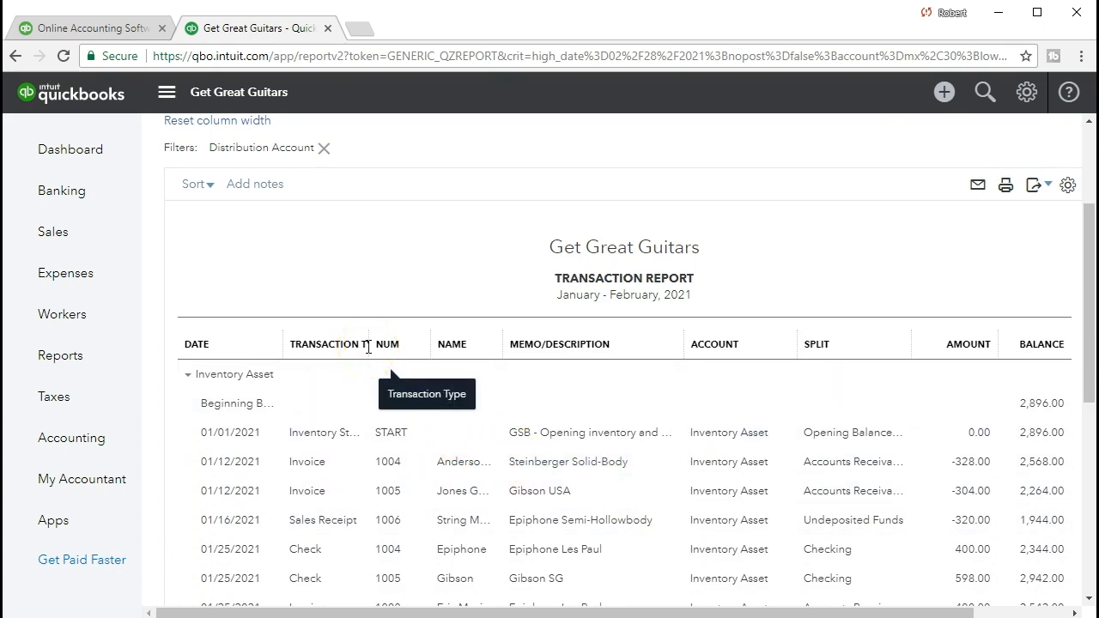
scroll(724, 409, down, 2)
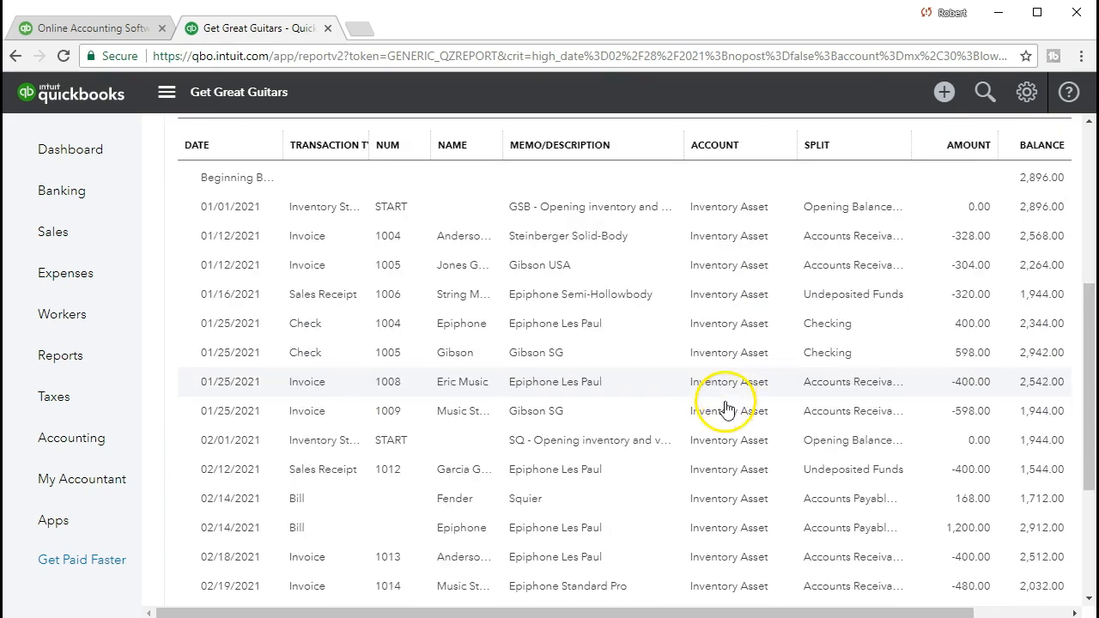
scroll(724, 410, down, 3)
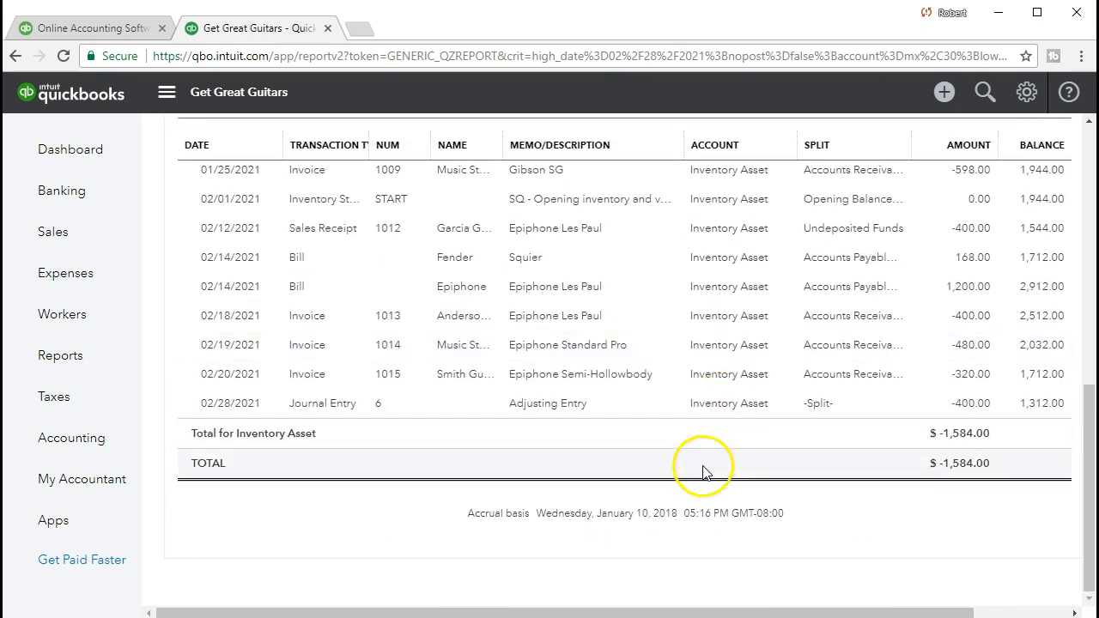
scroll(703, 470, up, 1)
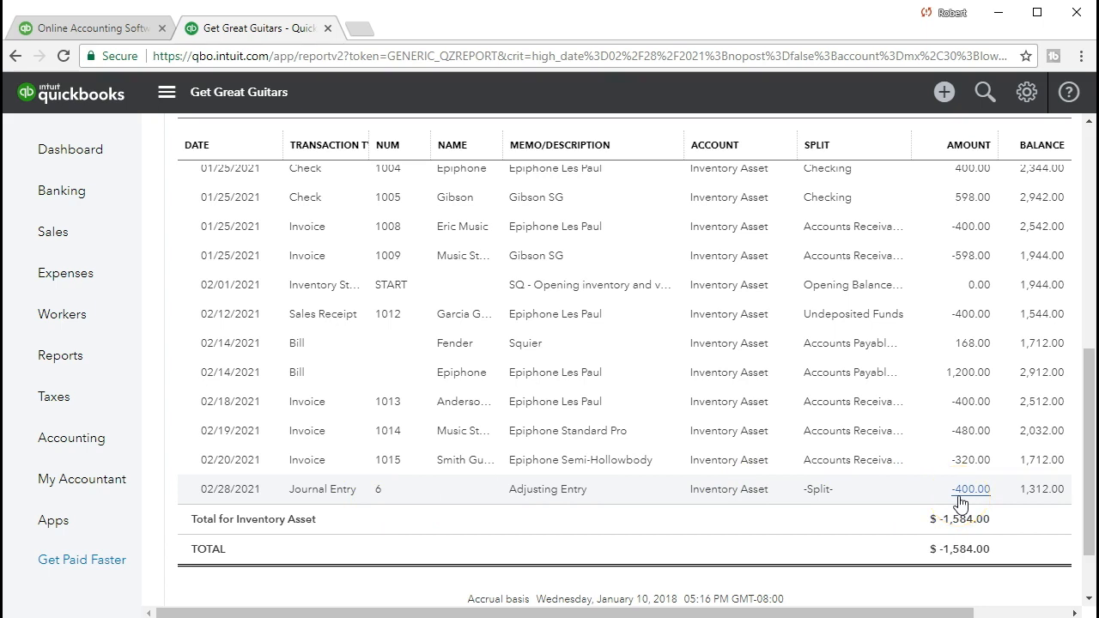
Rerun the Inventory Asset transaction report through 03/07/2021 and compare the 03/01/2021 reversing entry with invoice 1026
scroll(675, 489, up, 10)
click(587, 174)
drag(587, 175, 490, 170)
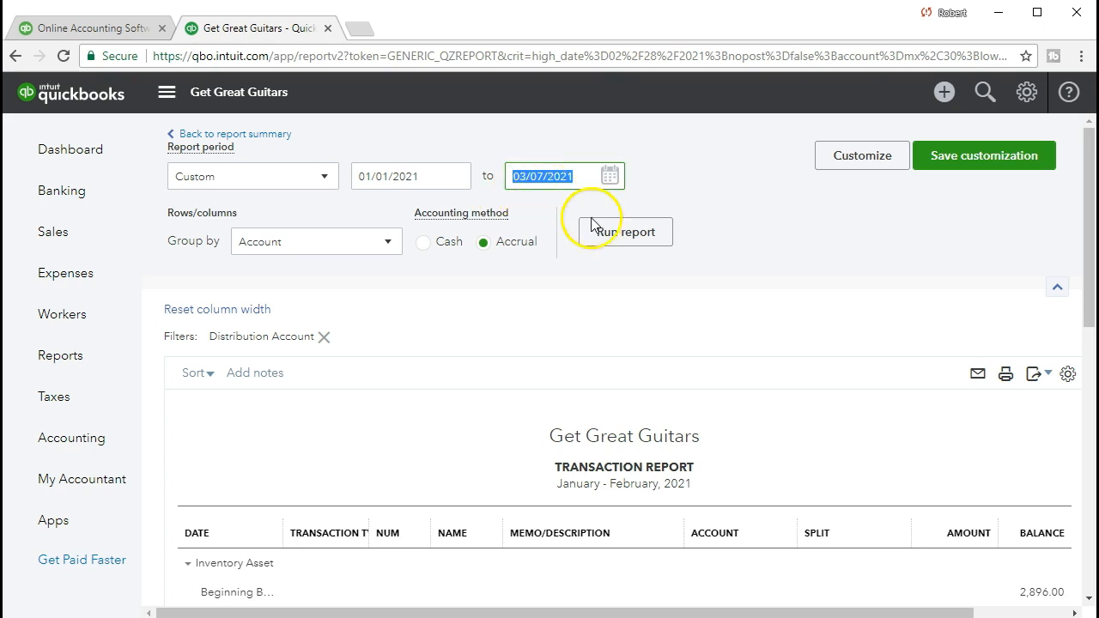
click(607, 243)
scroll(650, 344, down, 2)
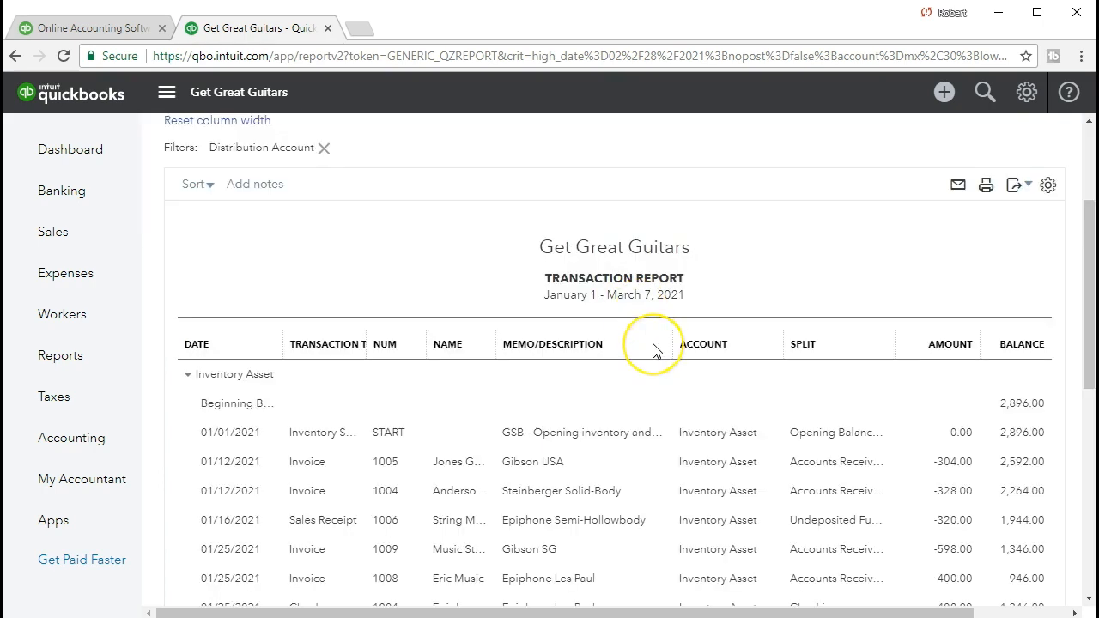
scroll(653, 350, down, 5)
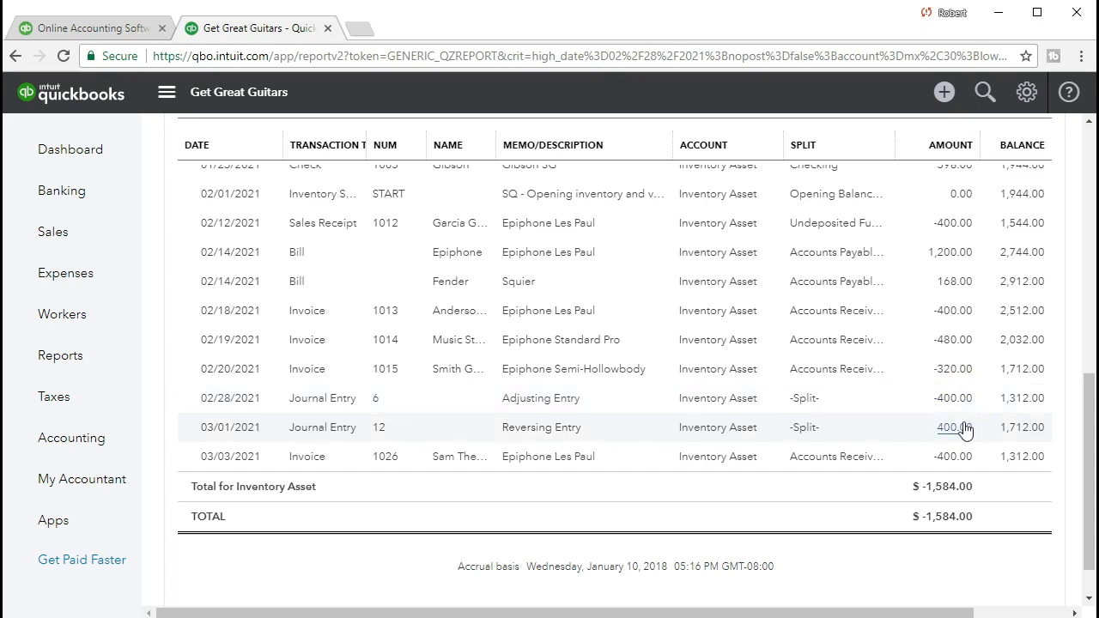
click(967, 452)
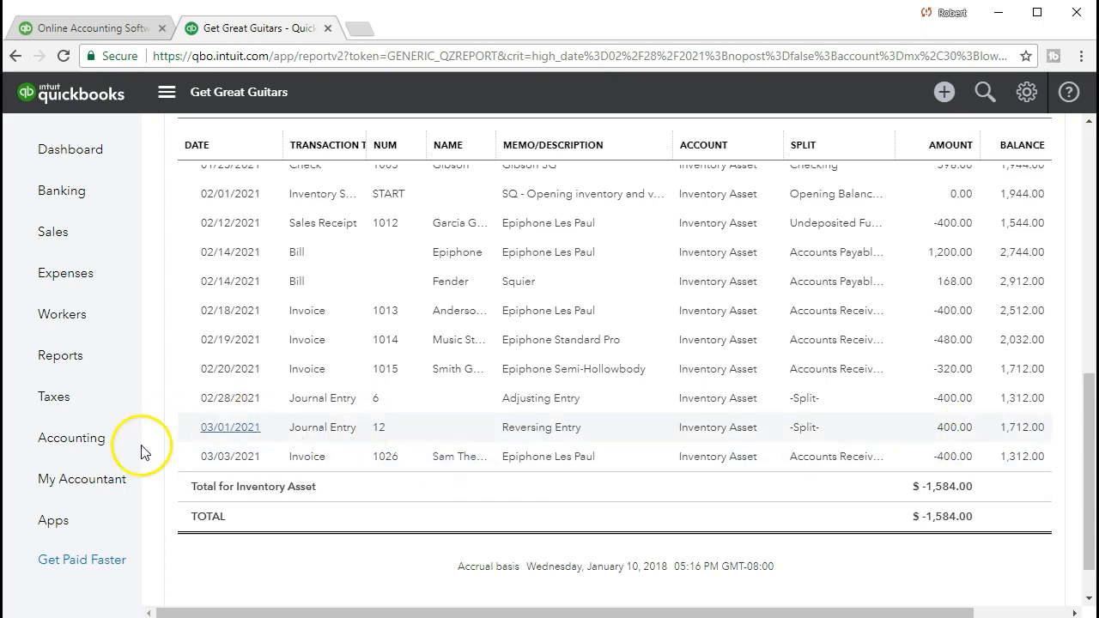
Return to the Balance Sheet summary and review the Accounts Receivable and Inventory Asset balances
scroll(170, 462, up, 8)
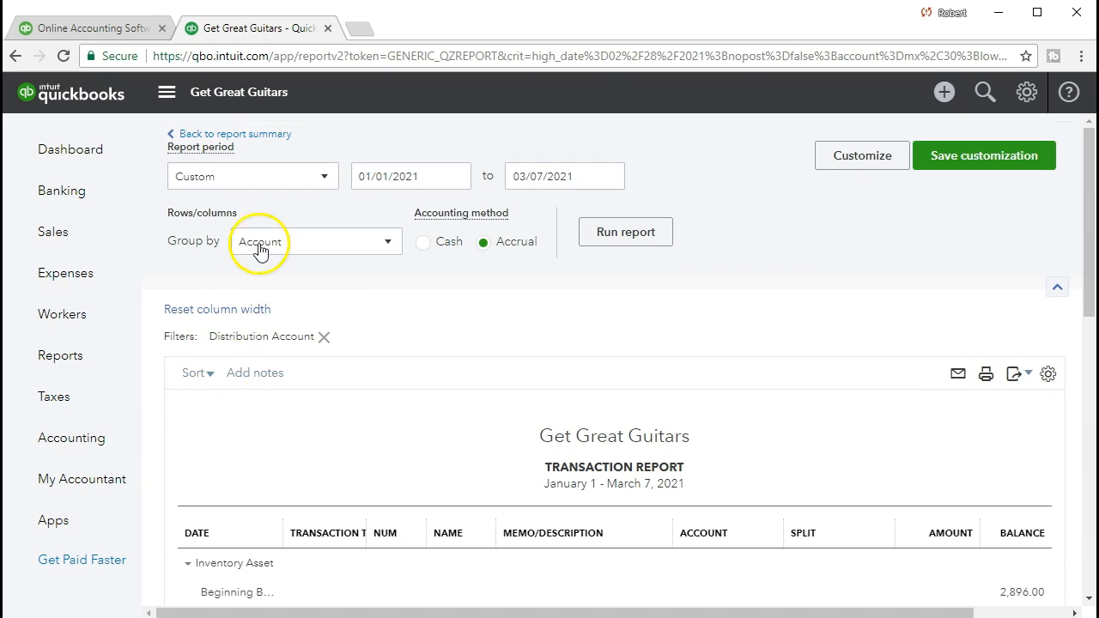
click(269, 139)
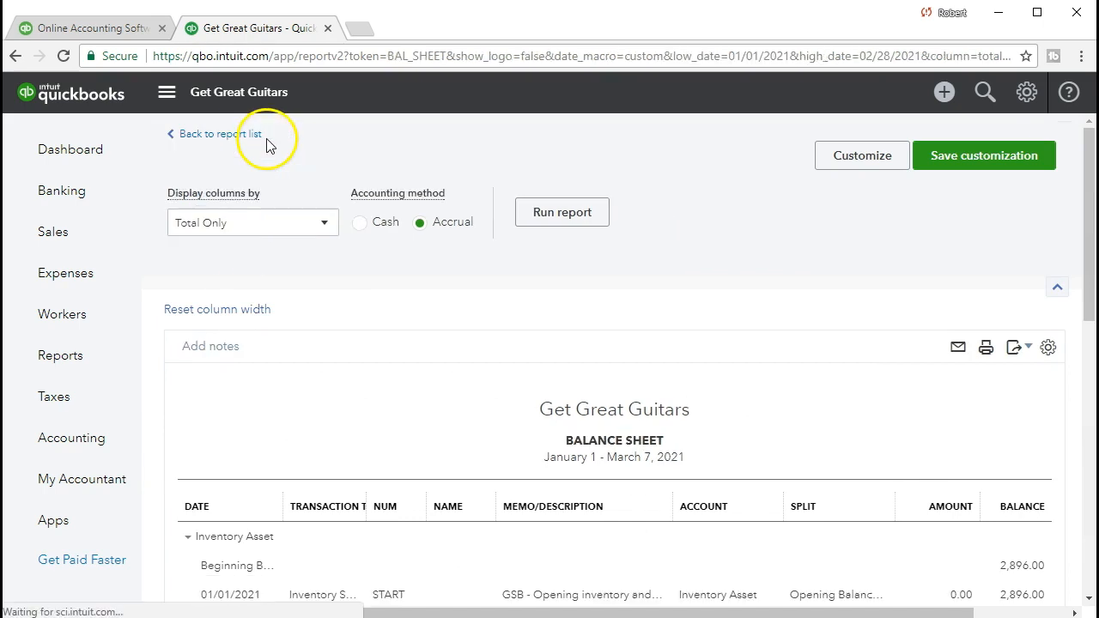
scroll(238, 248, down, 5)
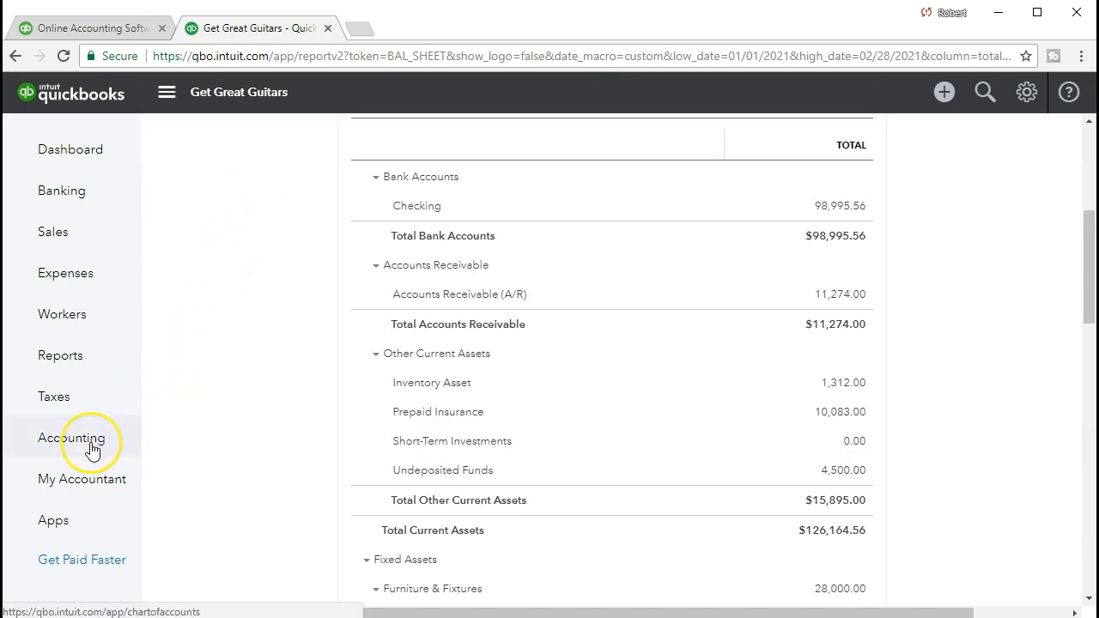
Open the Profit and Loss report and run it for the period 02/01/2021 to 02/28/2021
click(74, 369)
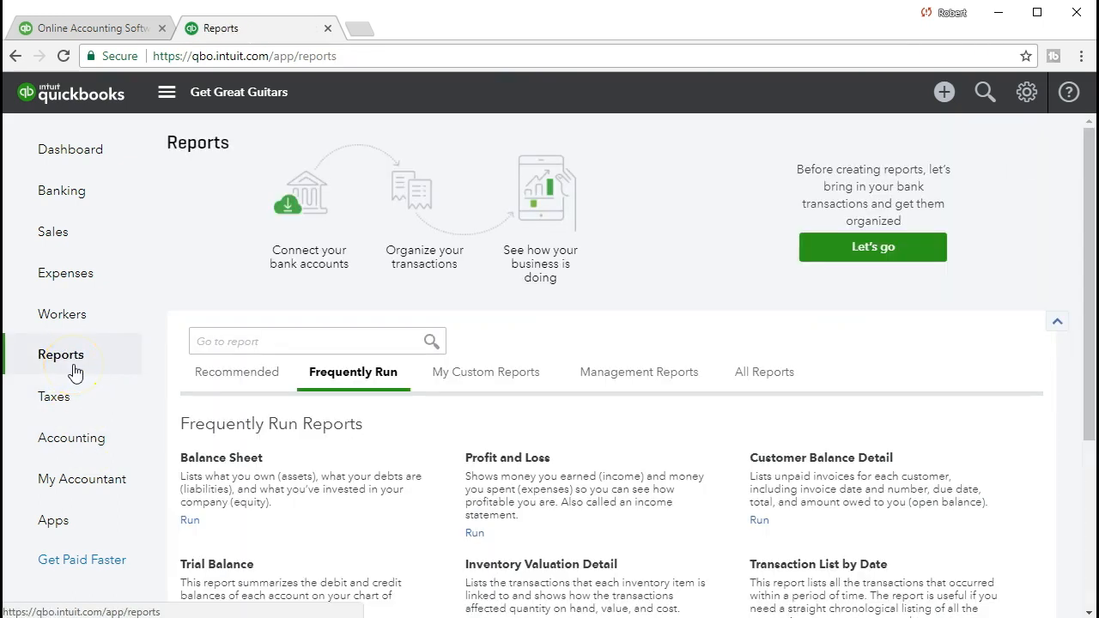
click(518, 466)
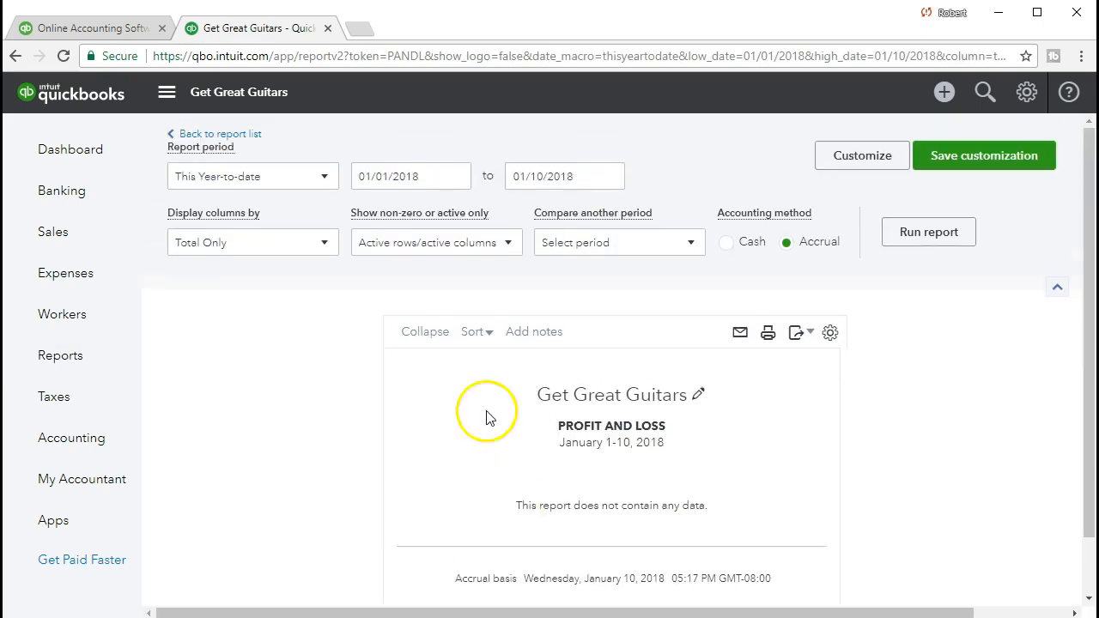
drag(432, 177, 326, 177)
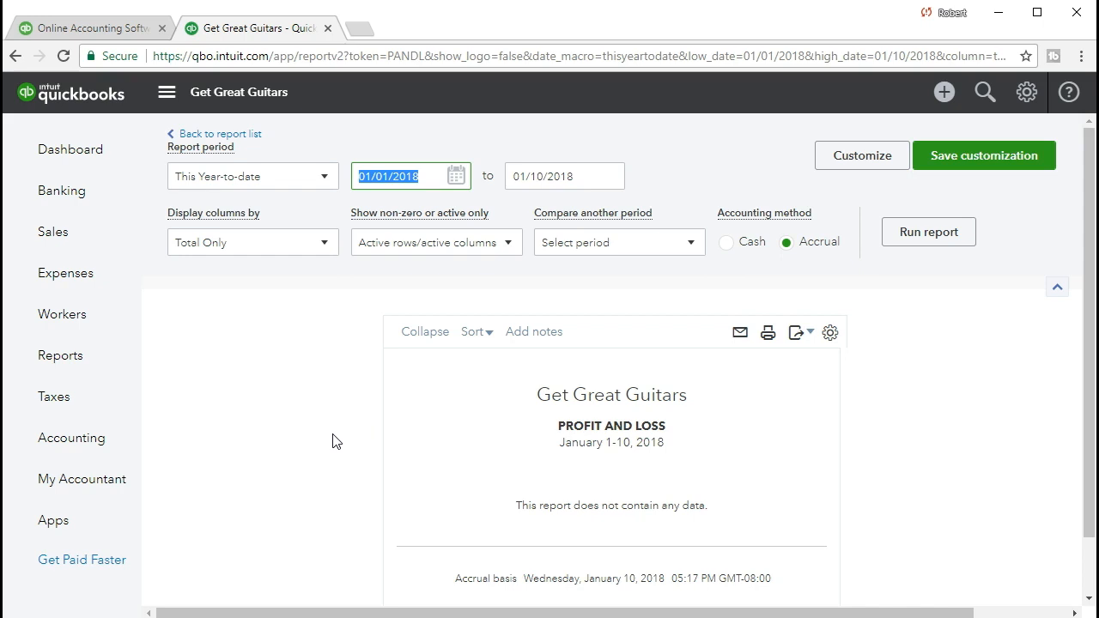
text(02/01/2021)
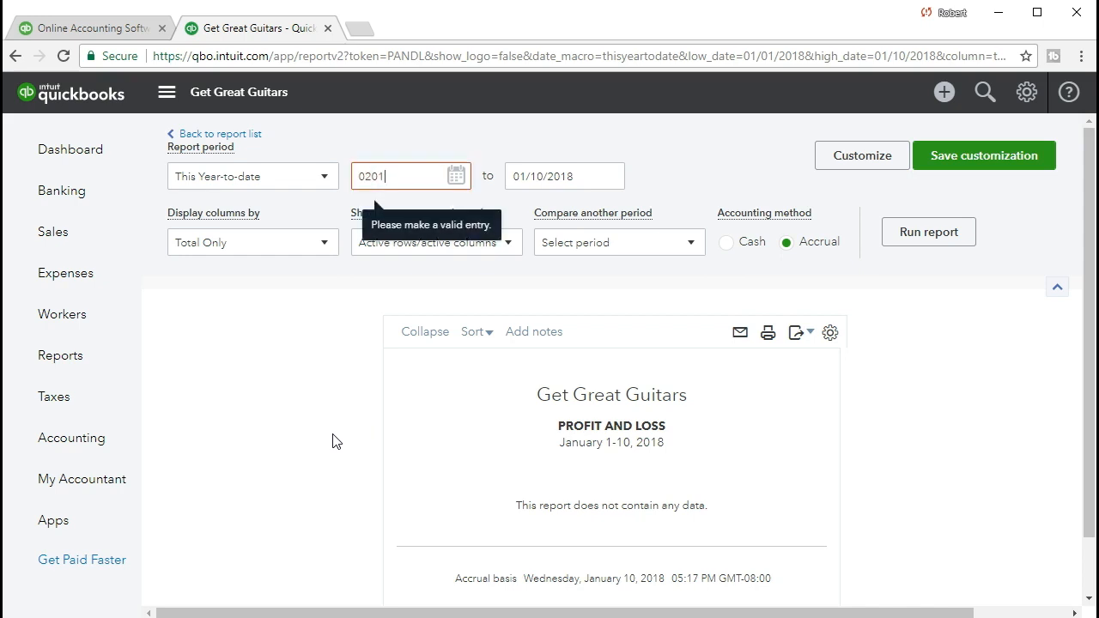
key(Tab)
text(02/28/2021)
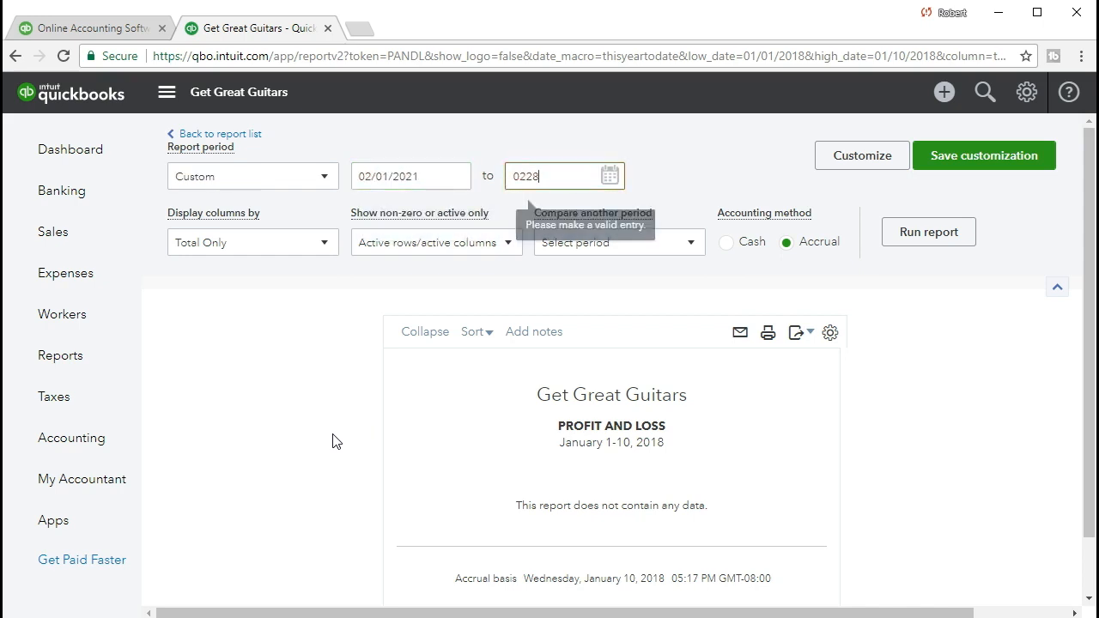
key(Tab)
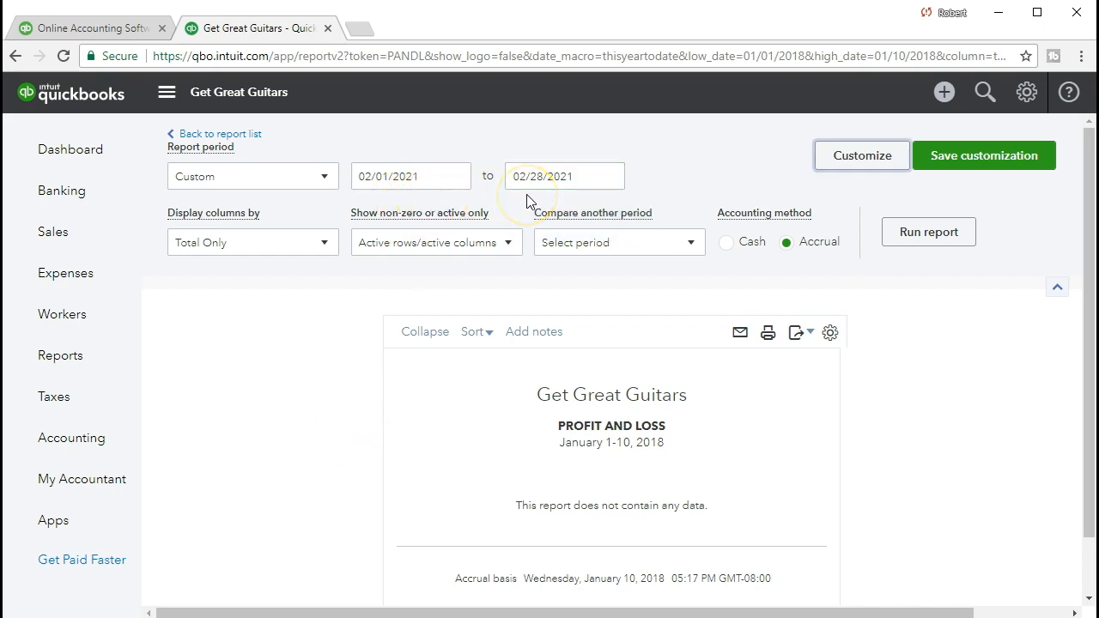
click(898, 248)
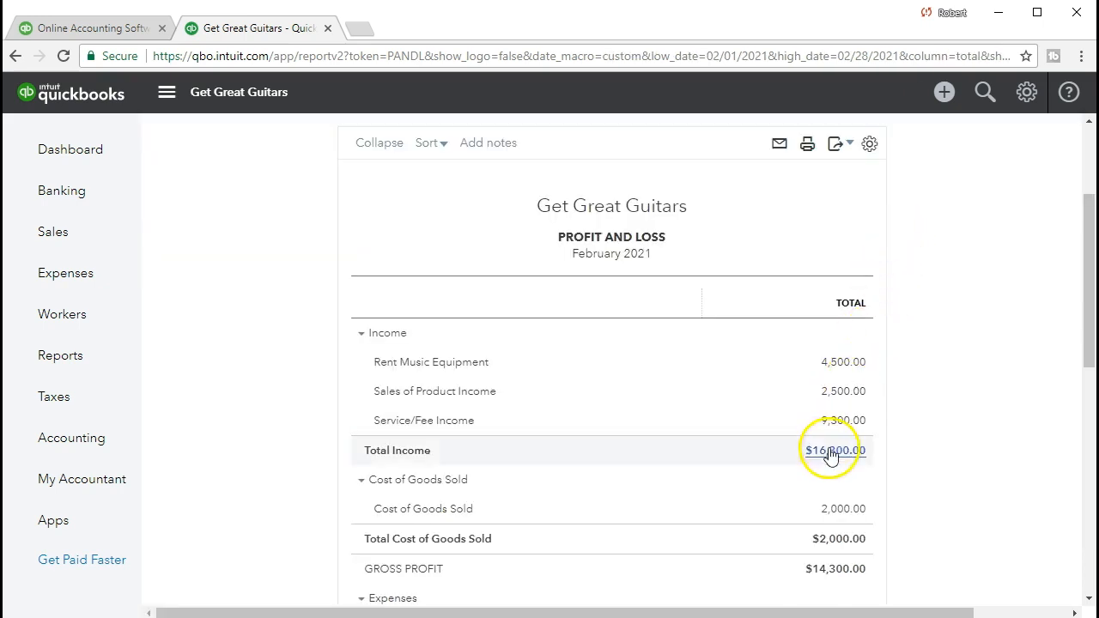
Open the transaction detail behind Sales of Product Income and rerun it with the end date set to 03/05/2021
scroll(726, 458, down, 1)
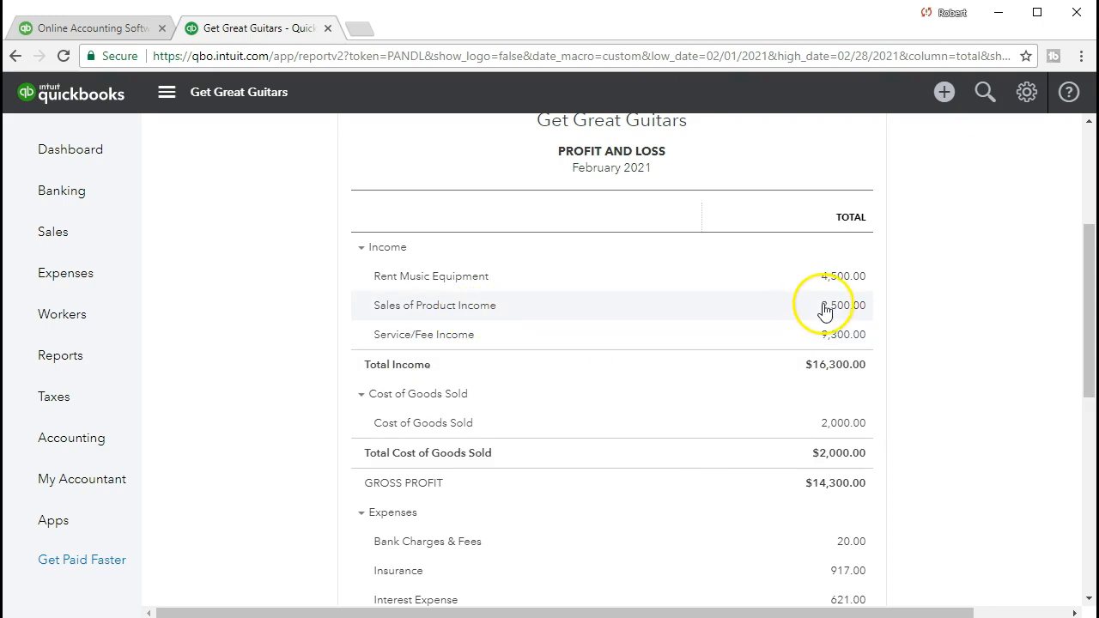
click(857, 314)
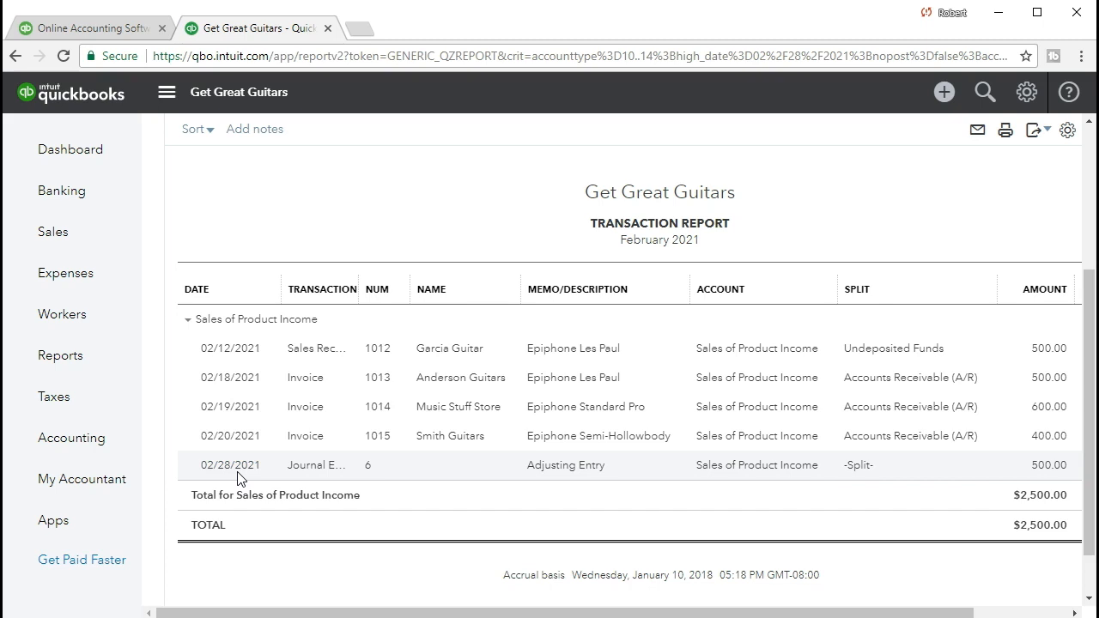
scroll(238, 478, up, 3)
click(574, 175)
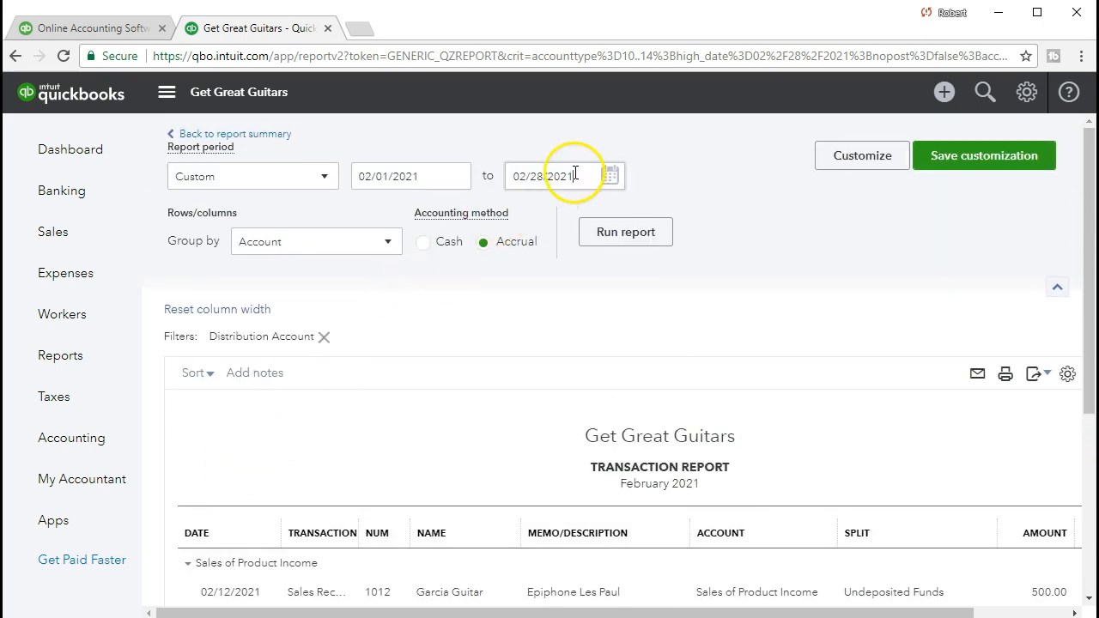
drag(575, 173, 464, 161)
key(plus)
key(plus)
key(plus)
key(plus)
key(plus)
click(605, 244)
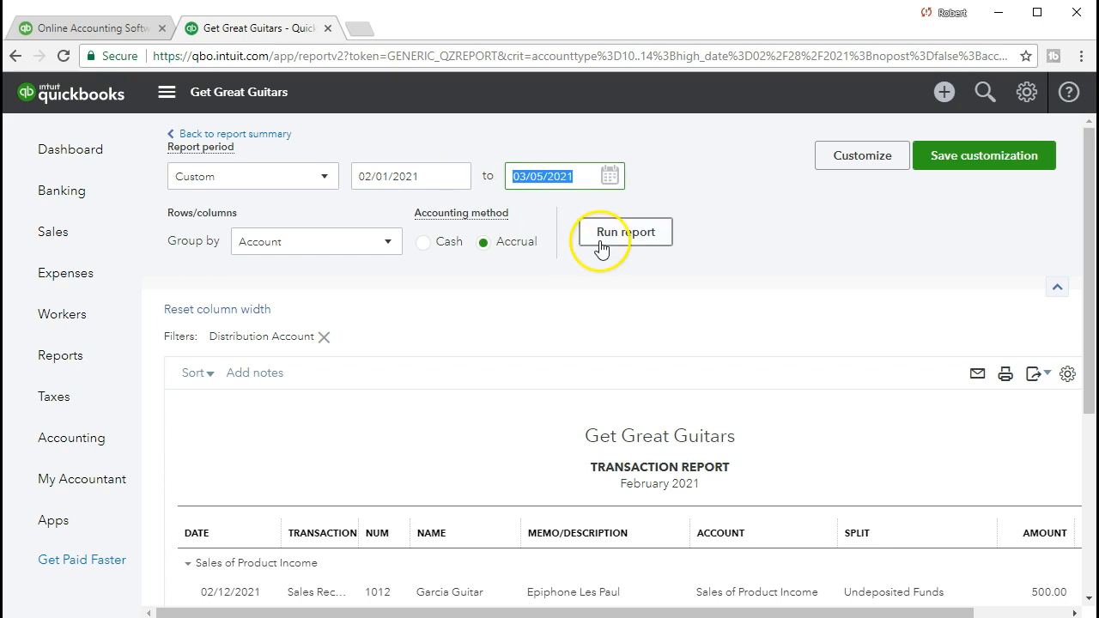
Compare the adjusting entry, the 03/01/2021 reversing entry and invoice 1026 in the Sales of Product Income detail, including their running balances
scroll(605, 249, down, 4)
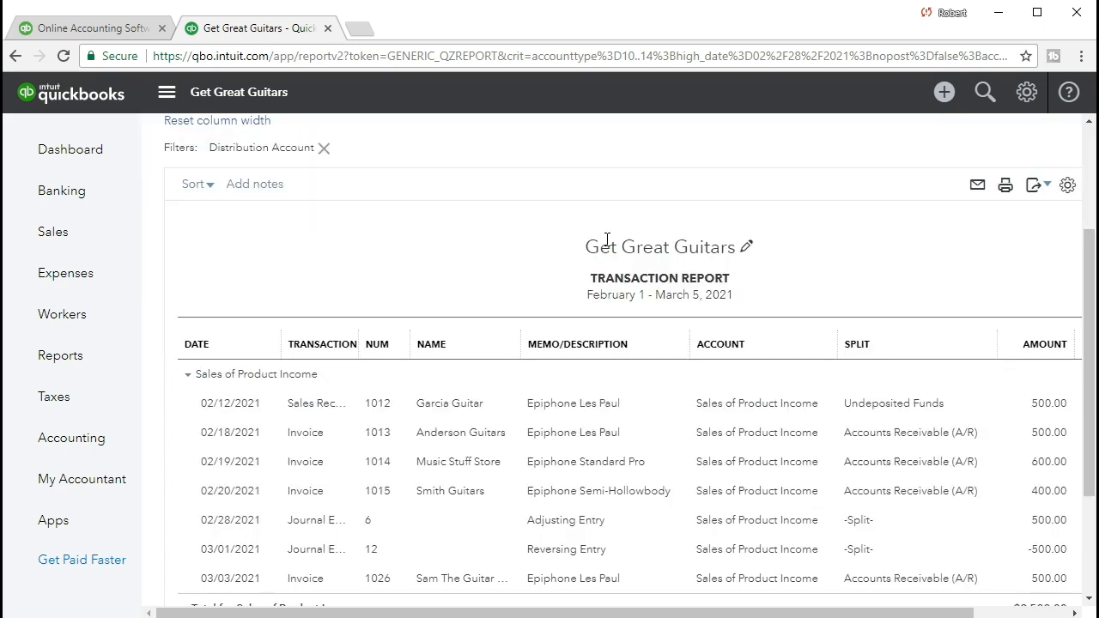
drag(581, 611, 625, 613)
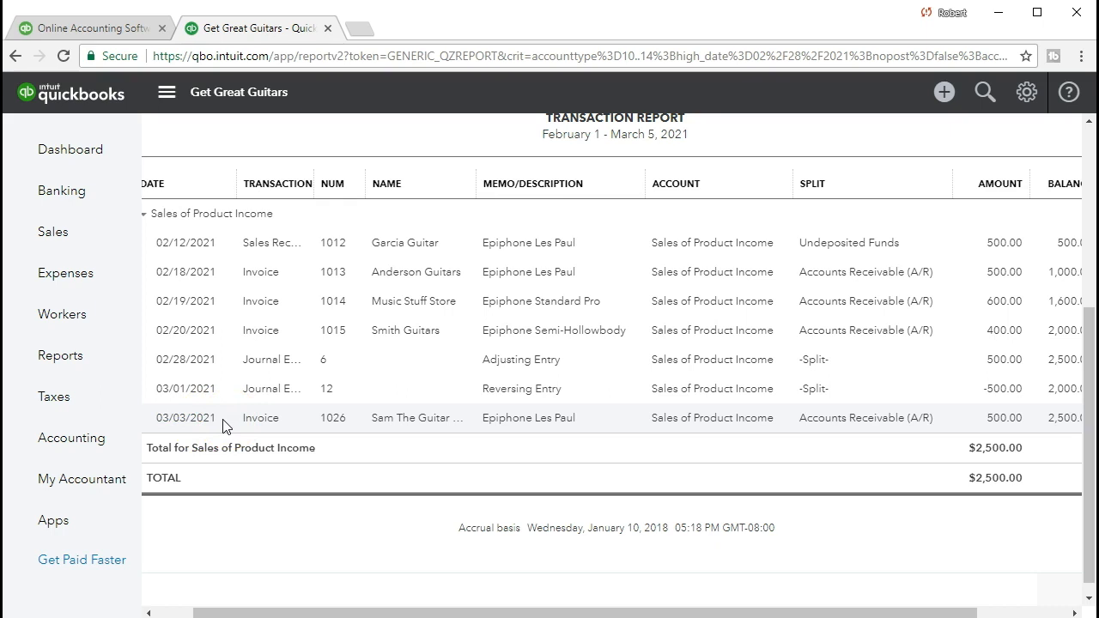
click(222, 367)
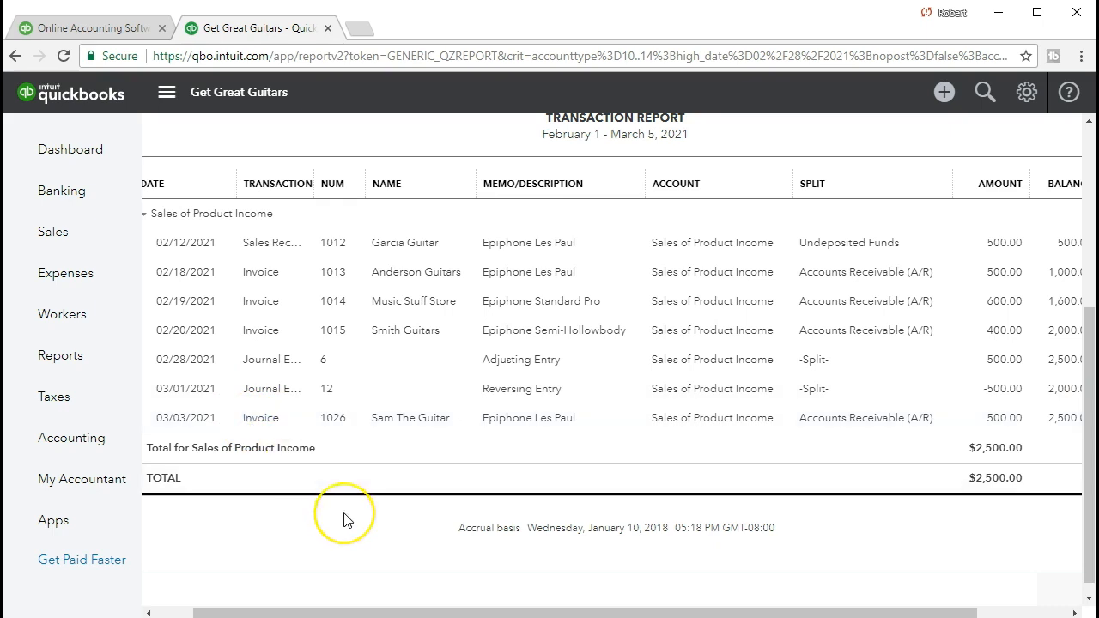
Return to the February 2021 Profit and Loss, open the Cost of Goods Sold transaction detail and examine the 02/28/2021 adjusting entry
scroll(343, 520, up, 4)
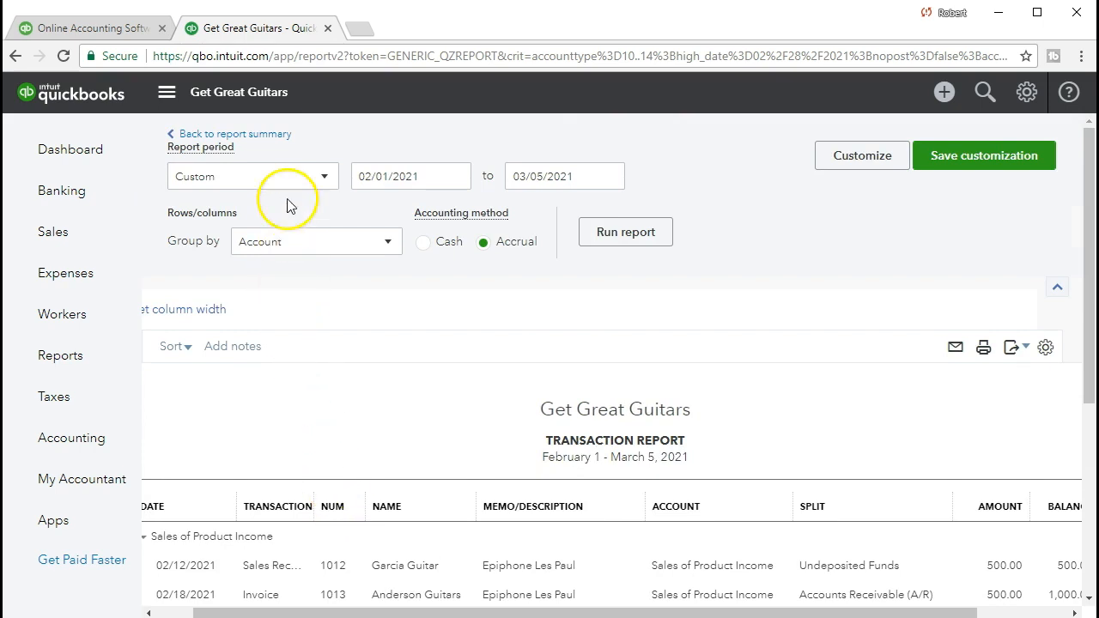
click(268, 136)
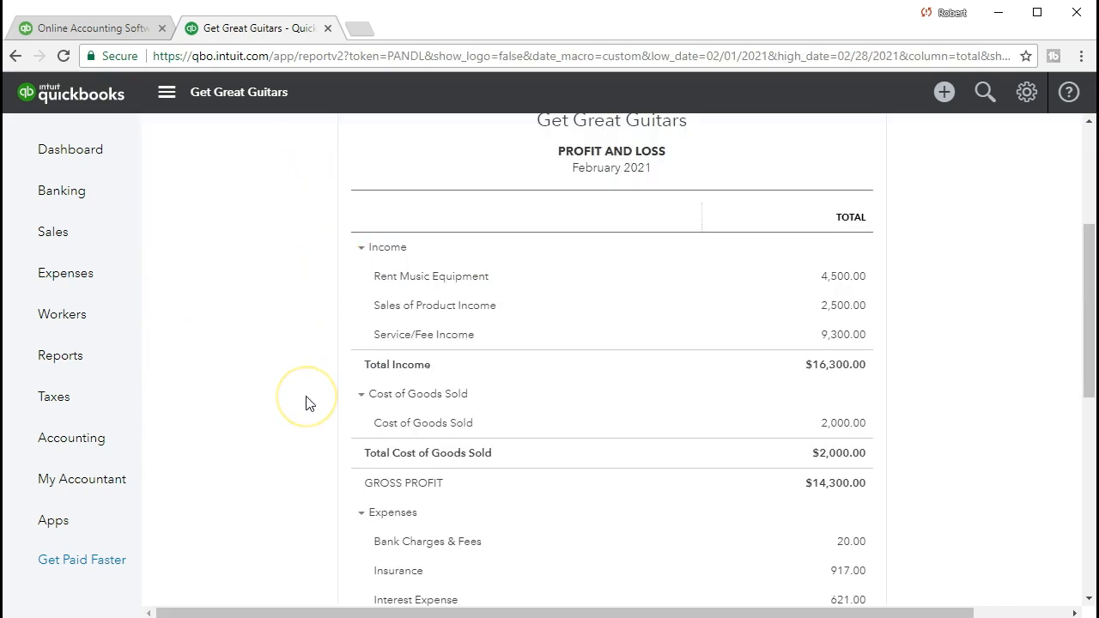
scroll(310, 404, up, 2)
scroll(309, 404, down, 2)
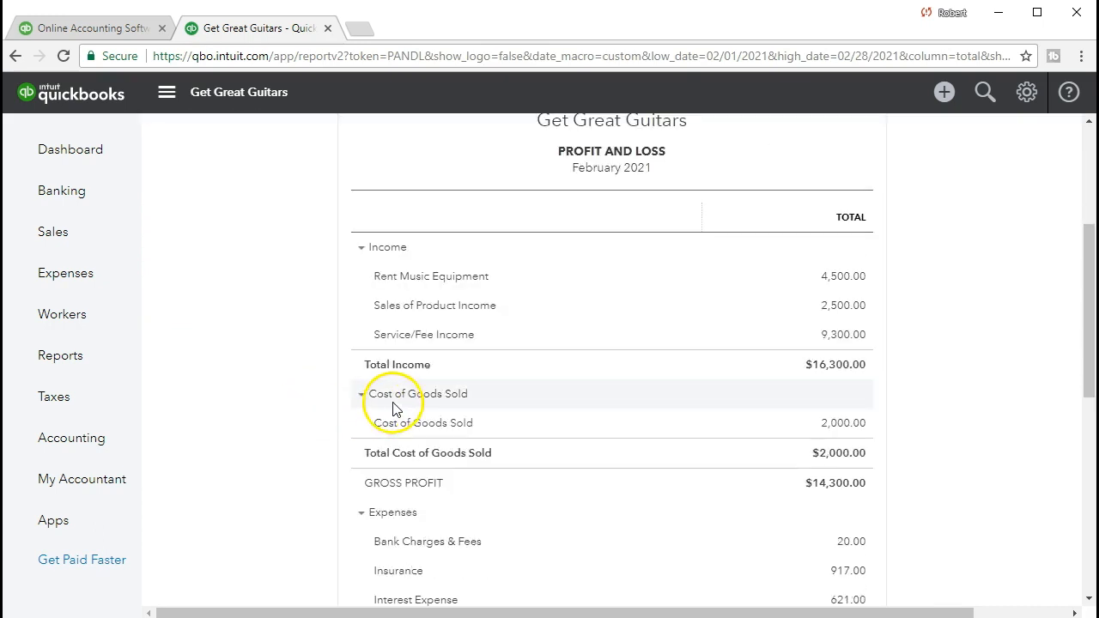
click(845, 429)
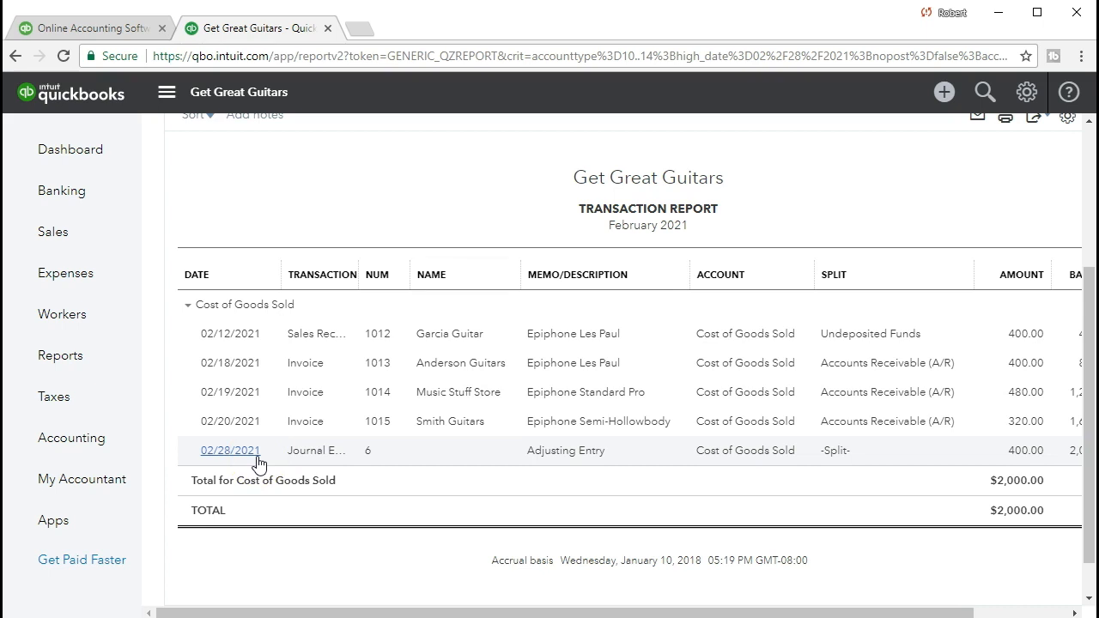
Rerun the Cost of Goods Sold transaction report through 03/05/2021 and compare the reversing entry with invoice 1026
scroll(292, 420, up, 3)
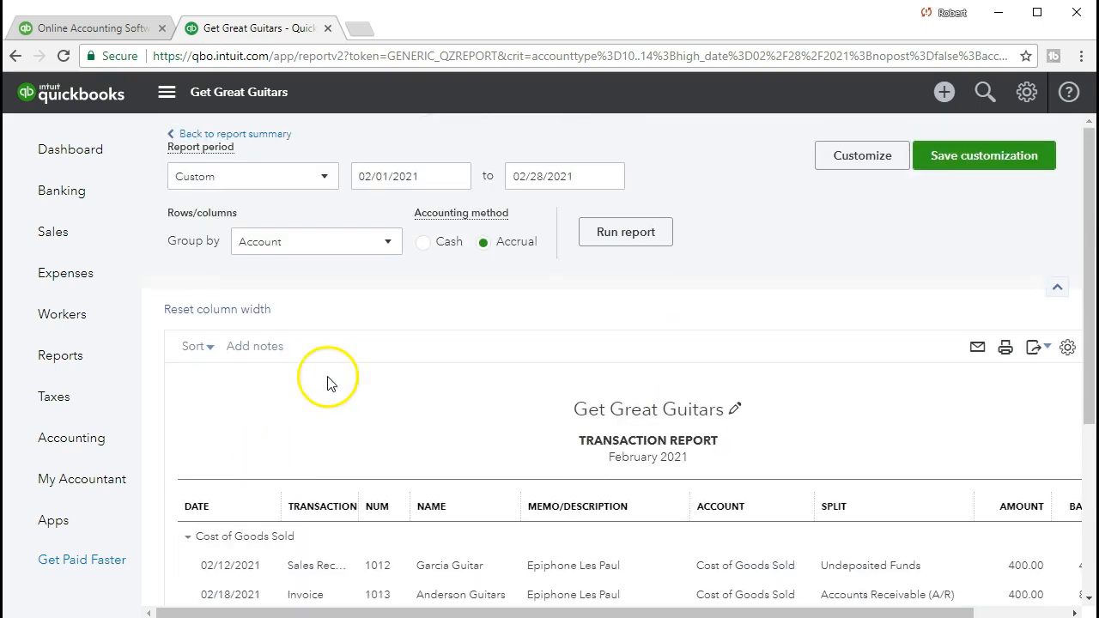
click(573, 174)
key(plus)
key(plus)
key(plus)
key(plus)
key(plus)
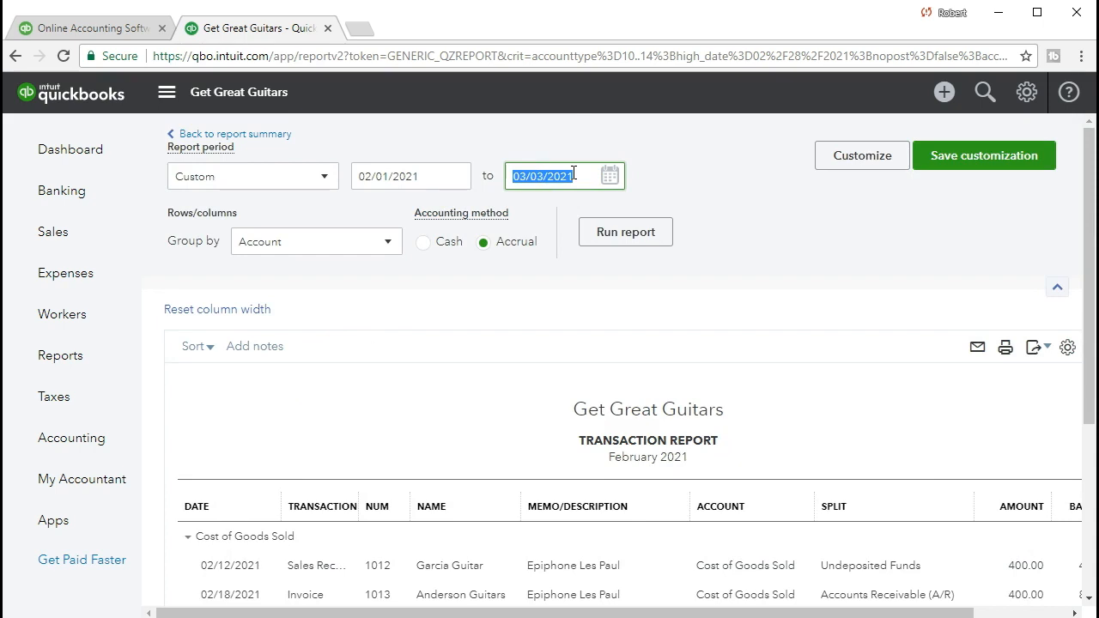
click(599, 243)
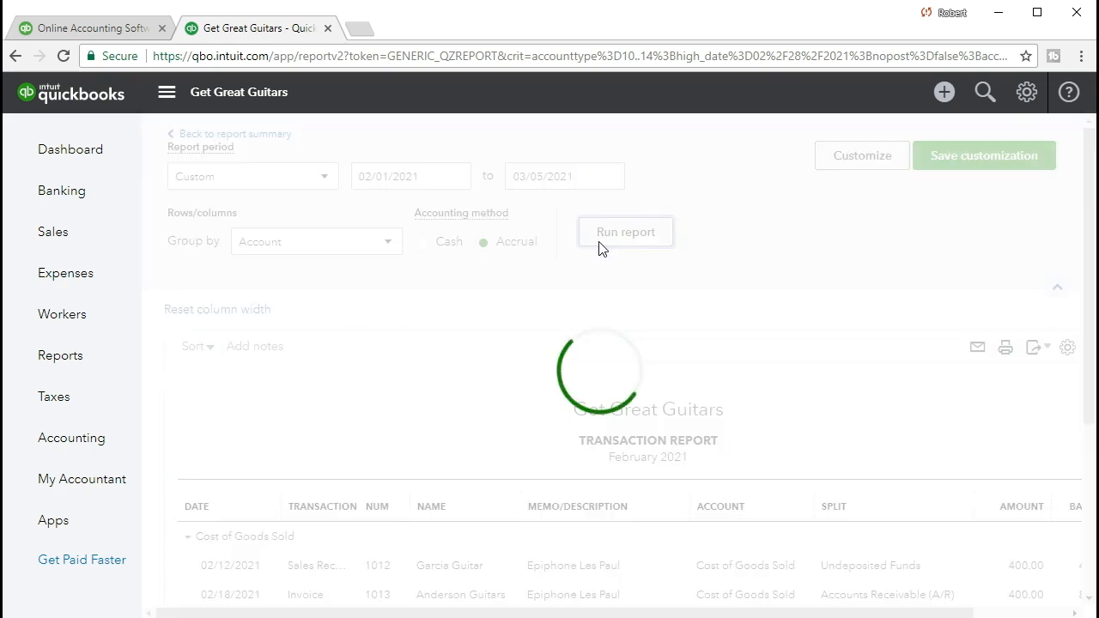
scroll(538, 331, down, 3)
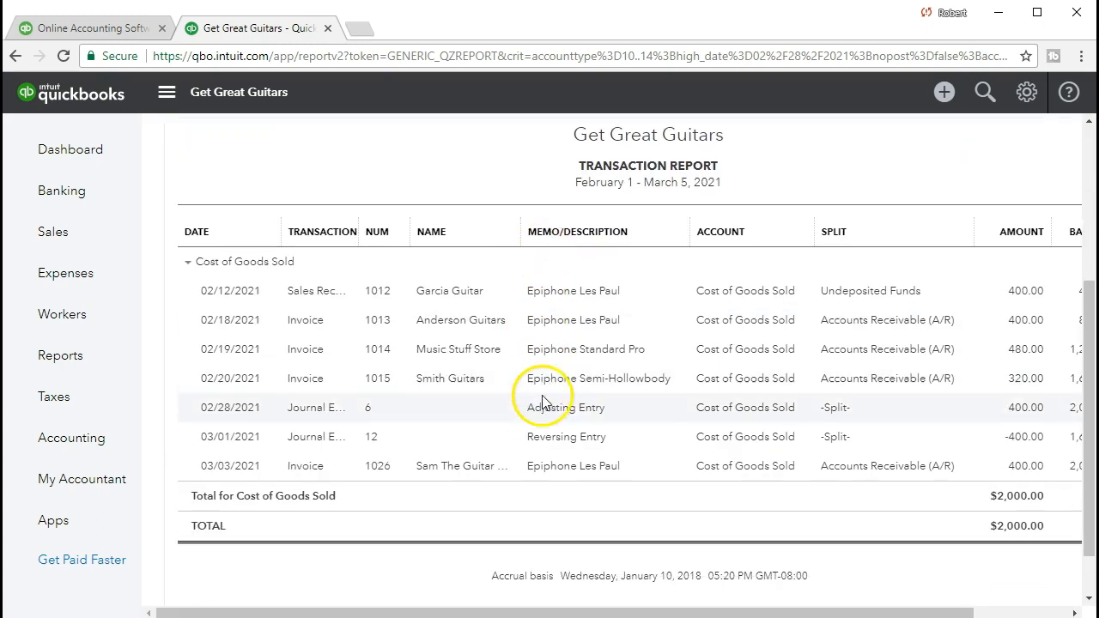